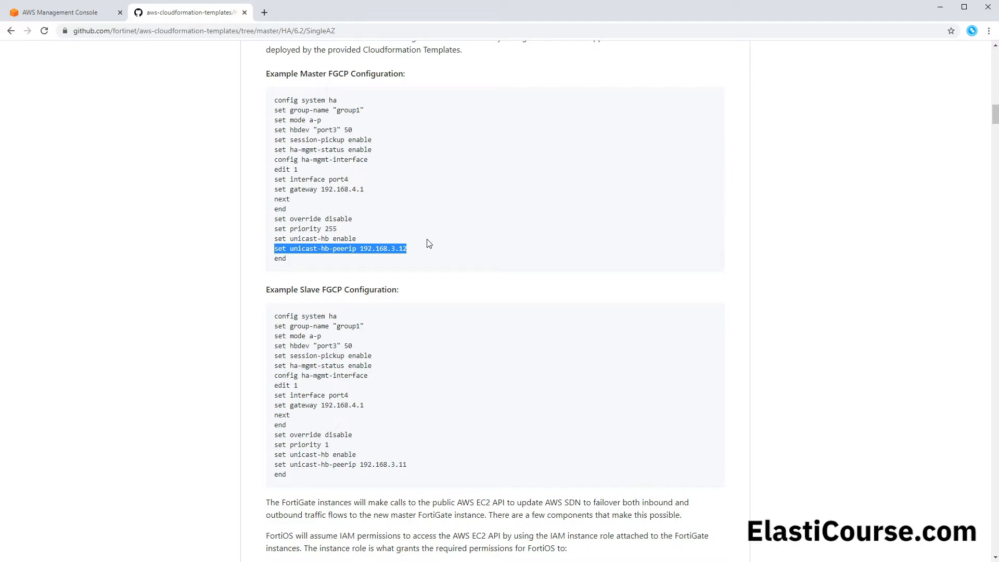
# Step: Compare the unicast-hb-peerip addresses in the example master and slave FGCP configurations
pyautogui.moveTo(411, 252); pyautogui.dragTo(358, 249)
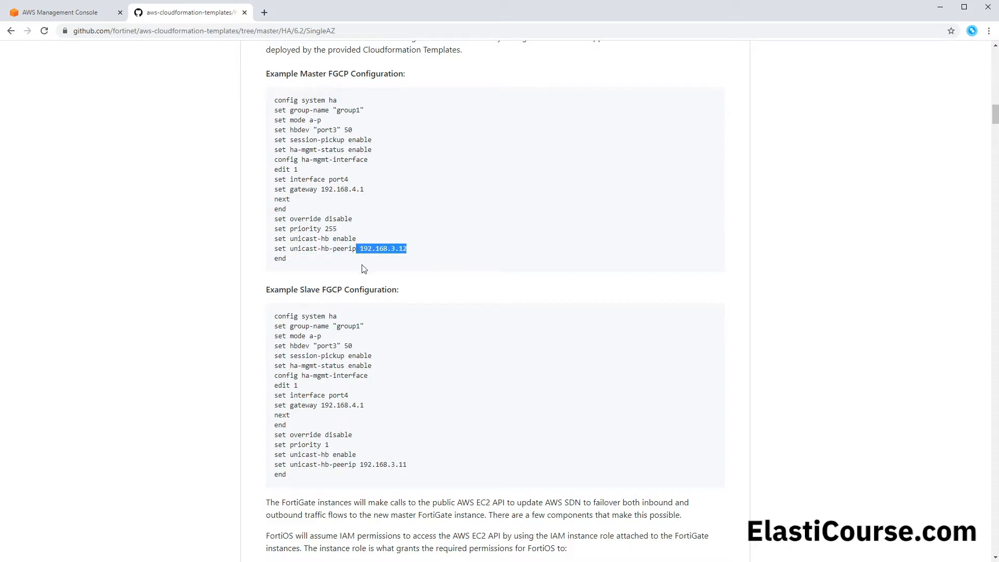
pyautogui.moveTo(411, 466); pyautogui.dragTo(358, 462)
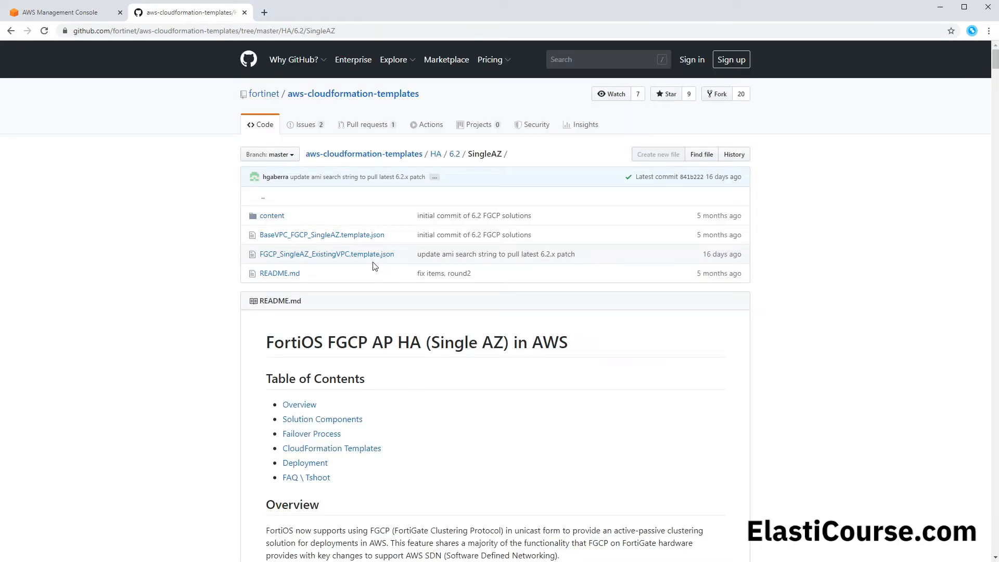
# Step: Open FGCP_SingleAZ_ExistingVPC.template.json and examine its VPC Configuration parameters, including the VPC ID, CIDR and four subnets
pyautogui.click(373, 257)
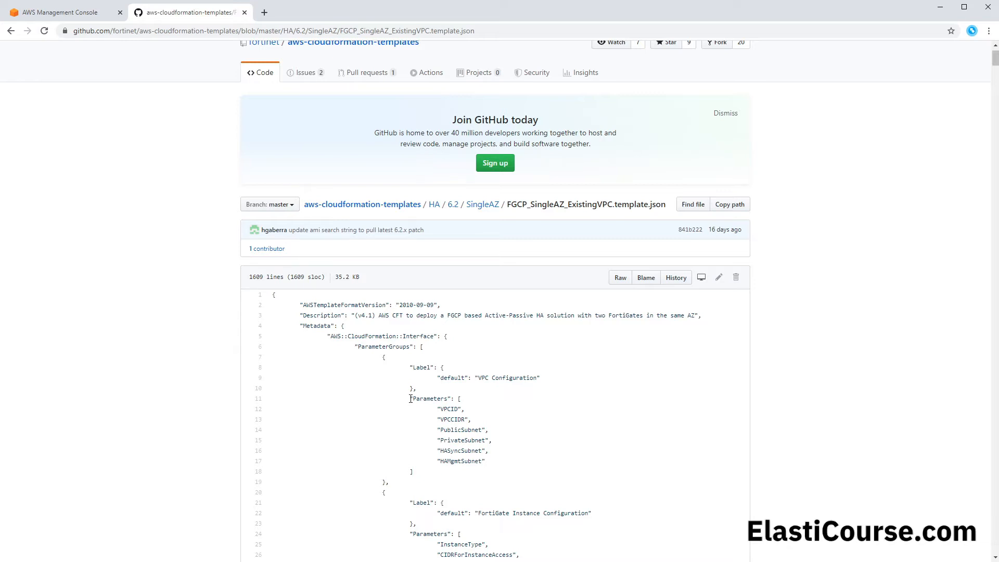
pyautogui.moveTo(437, 409); pyautogui.dragTo(438, 430)
pyautogui.click(462, 410)
pyautogui.moveTo(438, 450); pyautogui.dragTo(259, 431)
pyautogui.click(480, 463)
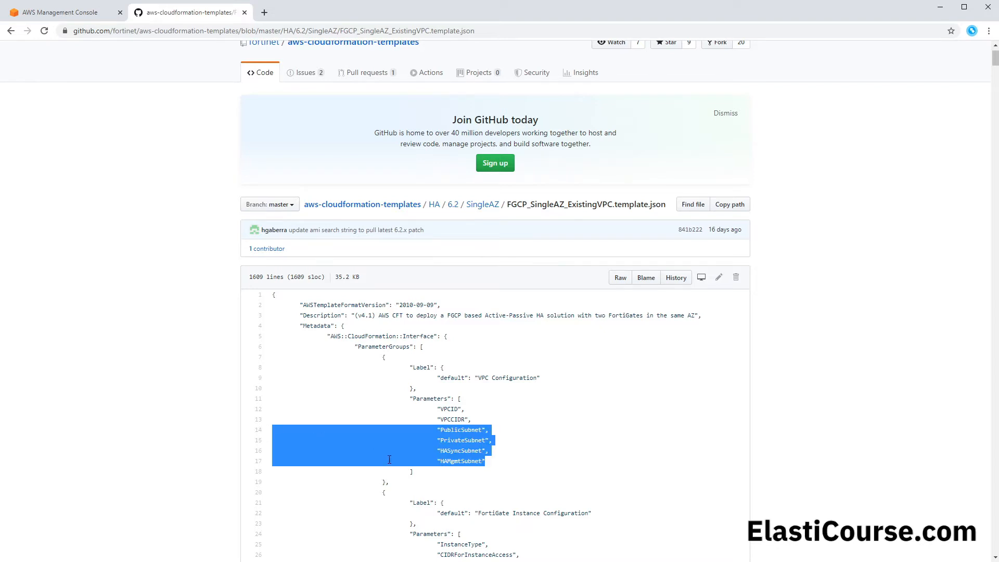
pyautogui.moveTo(475, 422); pyautogui.dragTo(271, 408)
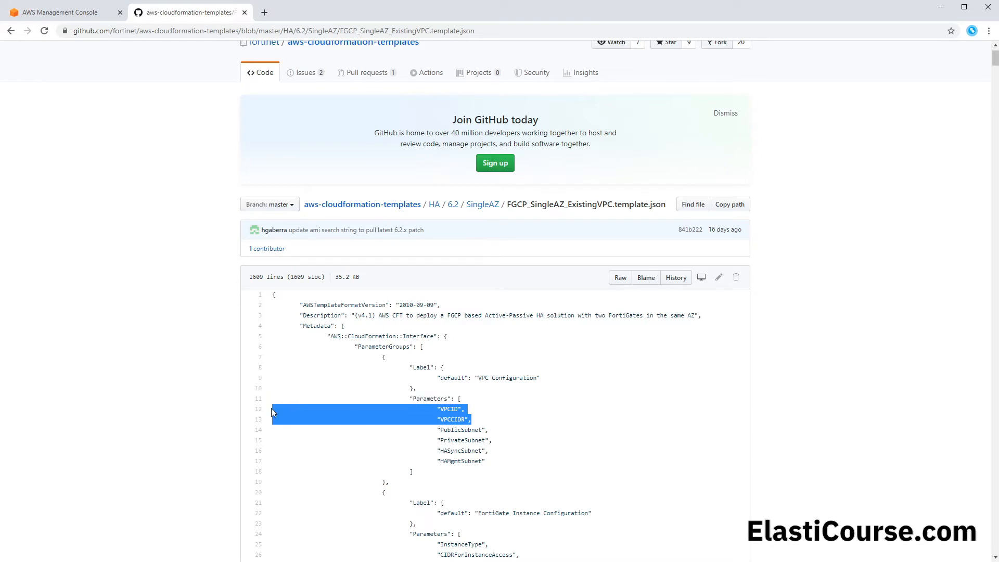
# Step: Examine the template's FortiGate Instance Configuration parameters, focusing on the two FortiGate license file entries
pyautogui.scroll(-5, 338, 404)
pyautogui.click(404, 325)
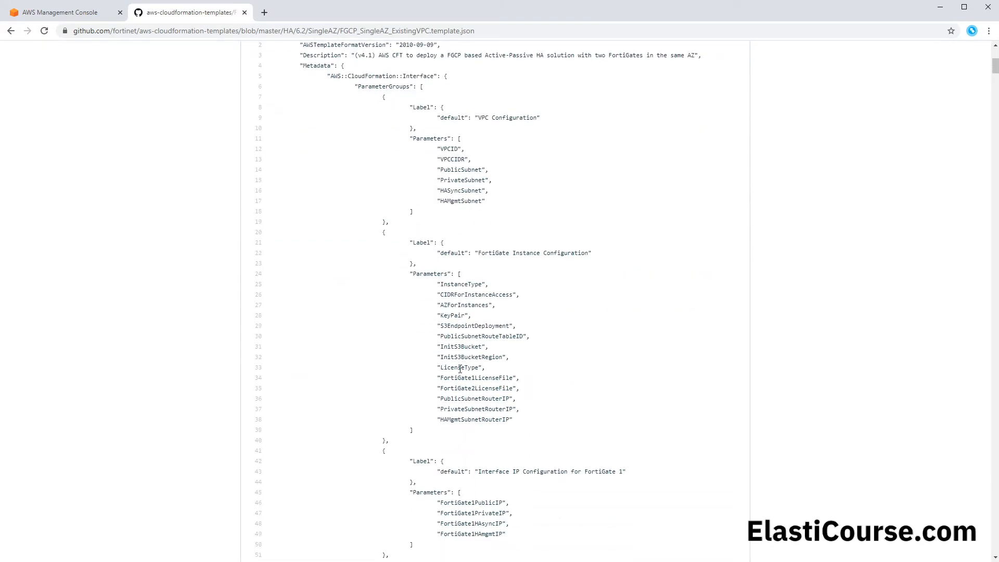
pyautogui.moveTo(437, 378)
pyautogui.mouseDown()
pyautogui.moveTo(518, 379)
pyautogui.moveTo(437, 388)
pyautogui.mouseUp()
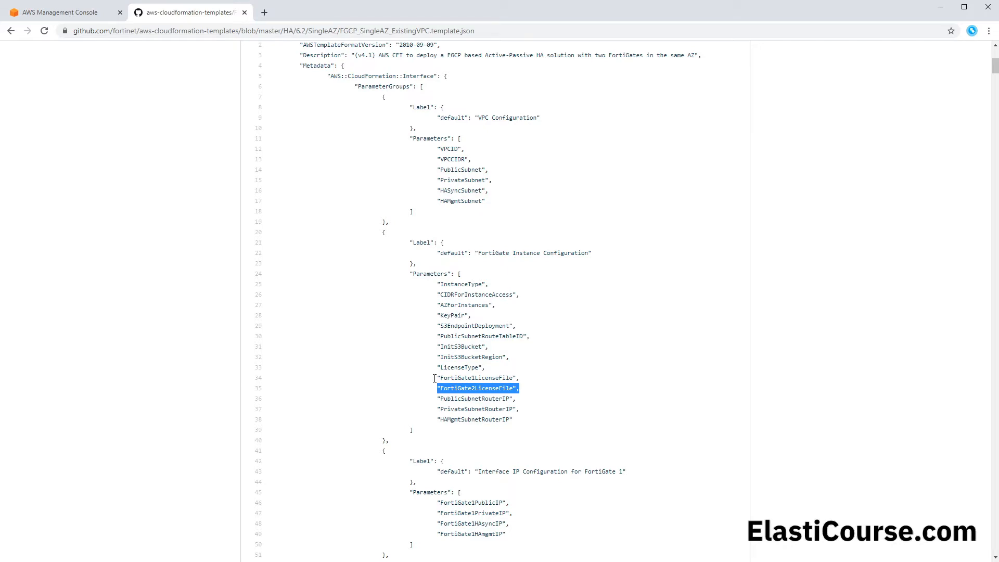
# Step: Go to the repository's HA/6.0 folder and view the stack launch options in its README
pyautogui.scroll(6, 435, 378)
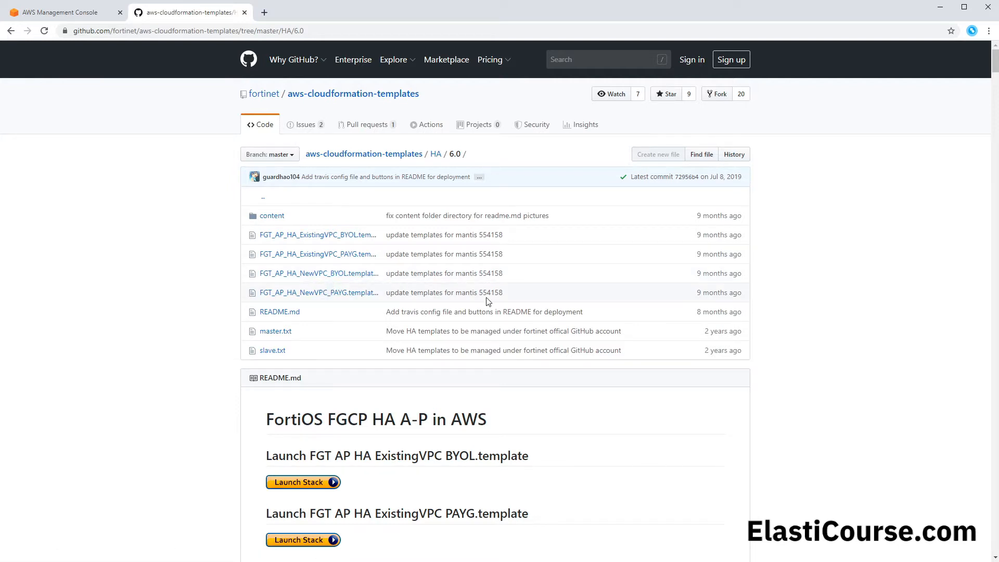
pyautogui.scroll(-4, 487, 300)
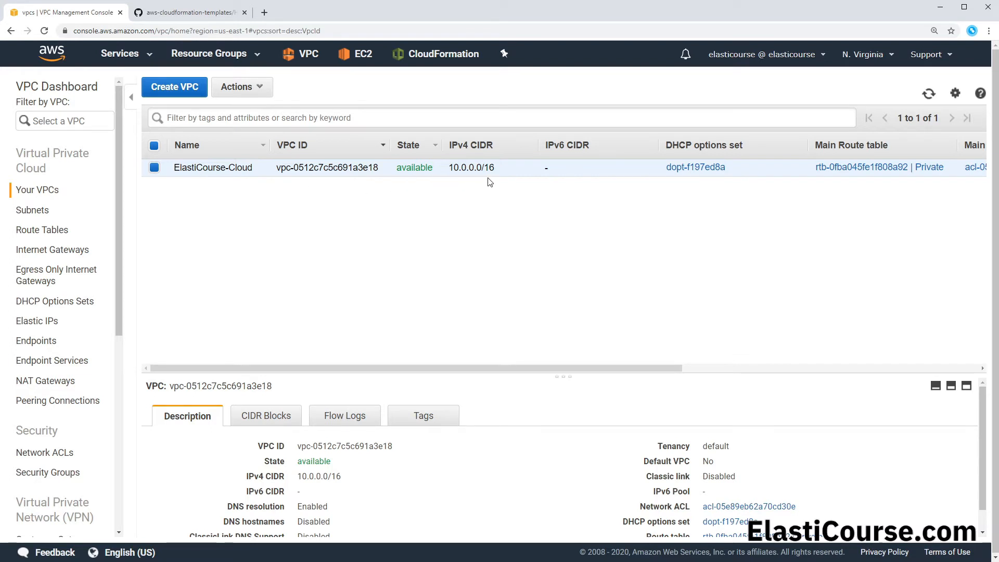
# Step: In the AWS VPC console, list the subnets and view the details of the FGT-Private subnet
pyautogui.click(33, 210)
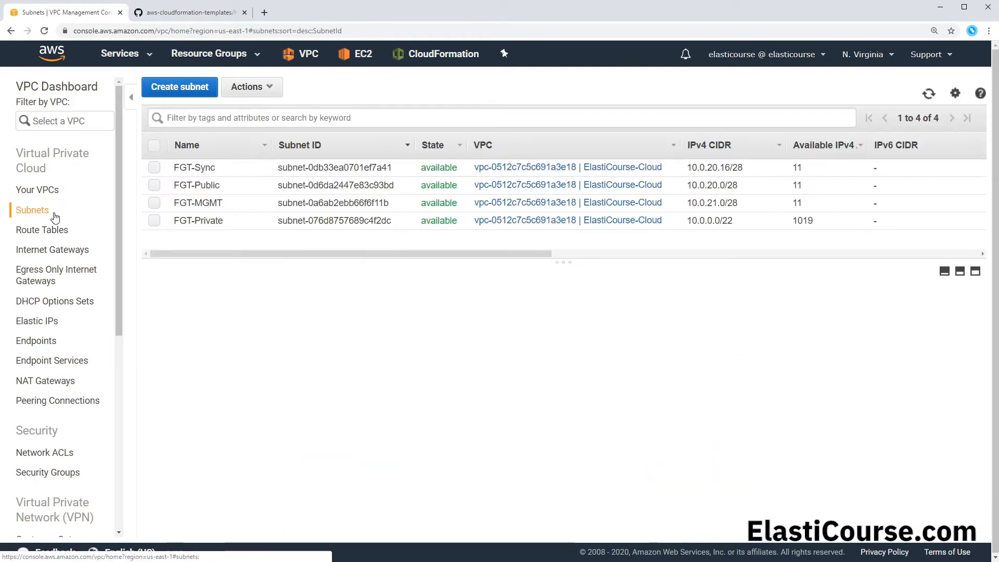
pyautogui.click(237, 221)
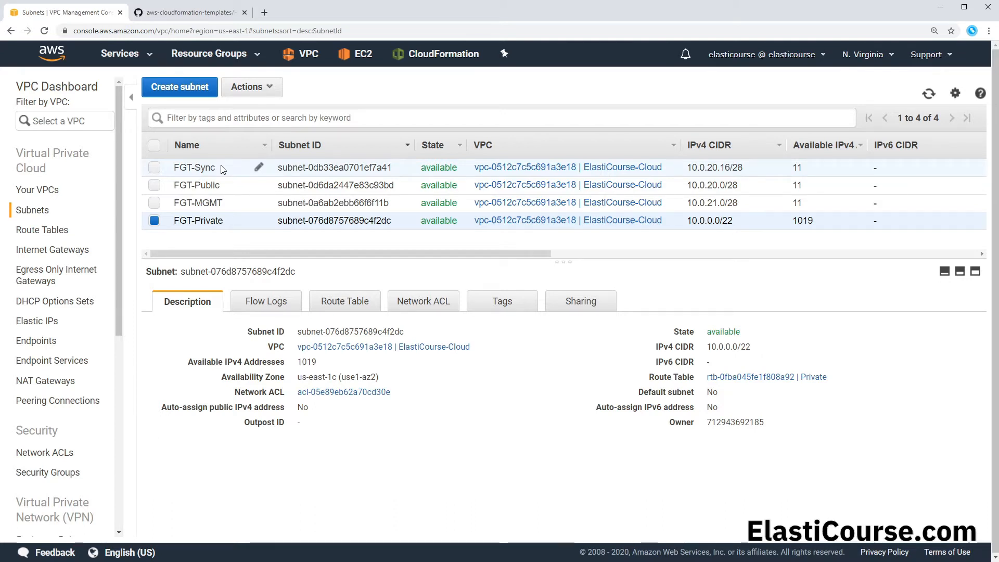
# Step: Inspect the Private route table's subnet associations and routes
pyautogui.click(76, 237)
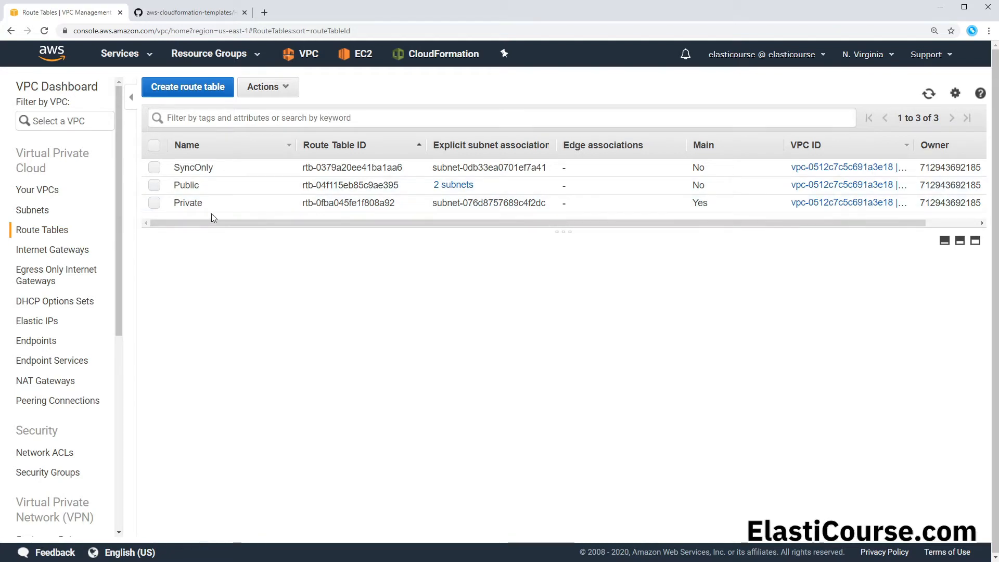
pyautogui.click(193, 206)
pyautogui.click(359, 271)
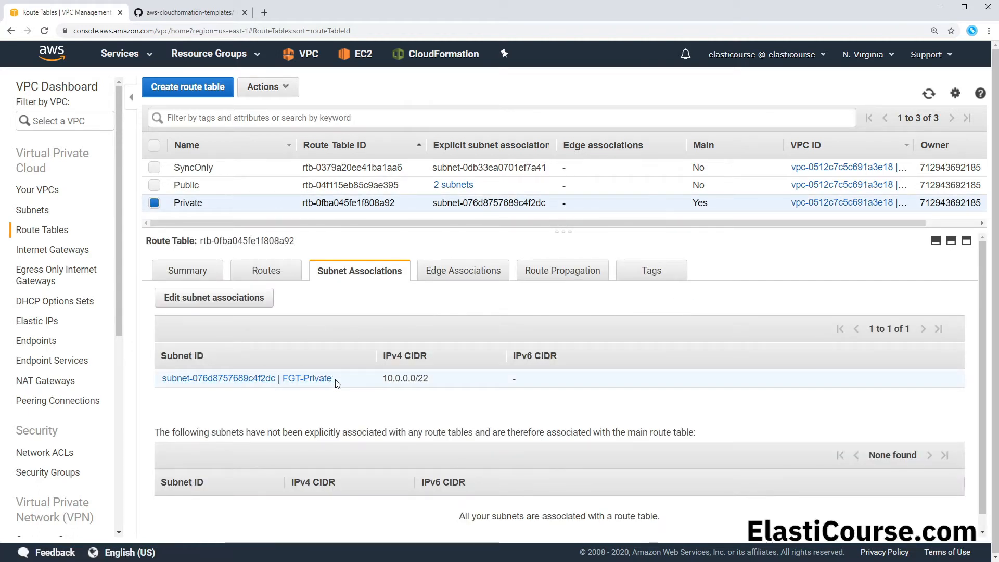
pyautogui.click(296, 273)
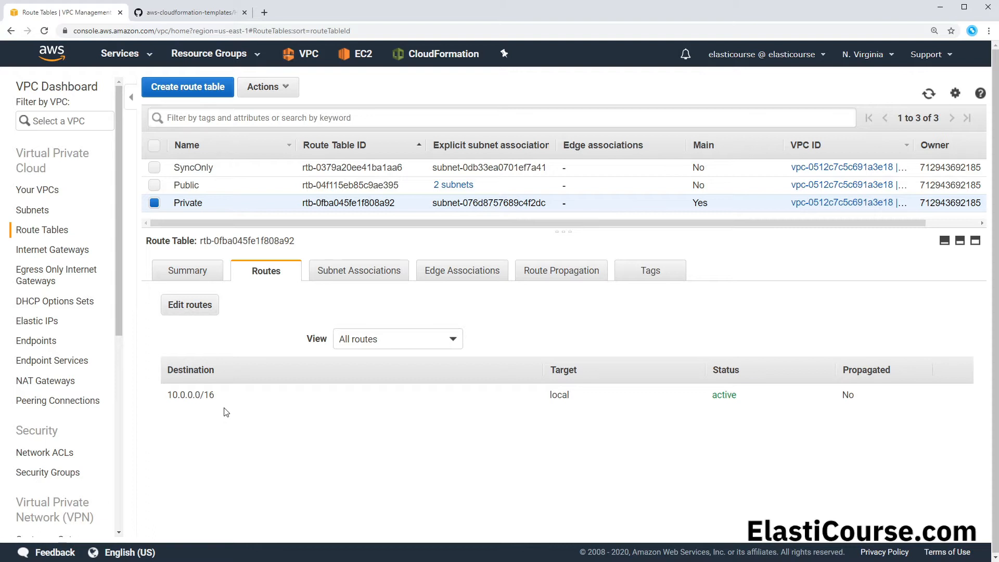
# Step: Inspect the Public route table's subnet associations and its routes, including the 0.0.0.0/0 route to the internet gateway
pyautogui.click(208, 188)
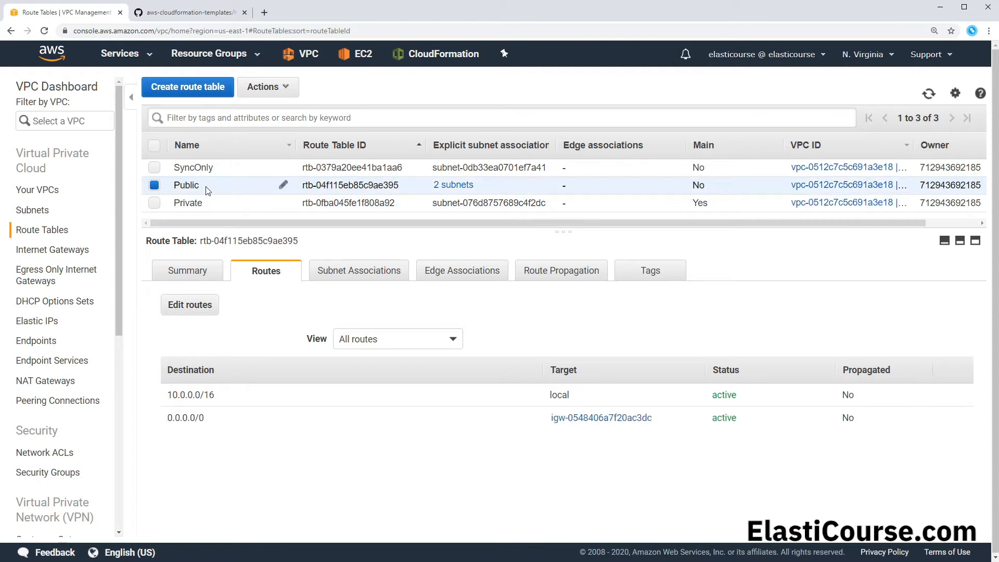
pyautogui.click(348, 275)
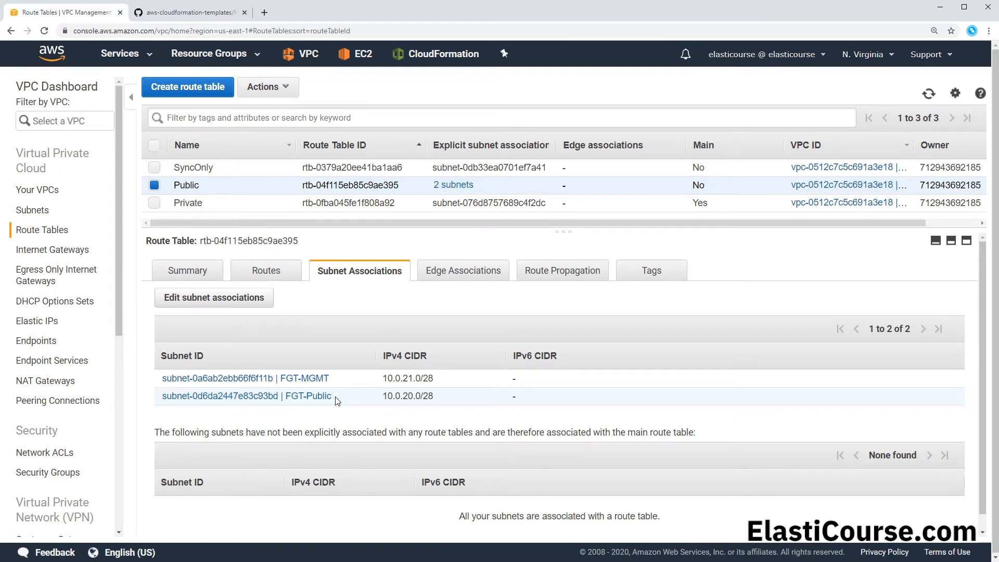
pyautogui.click(266, 272)
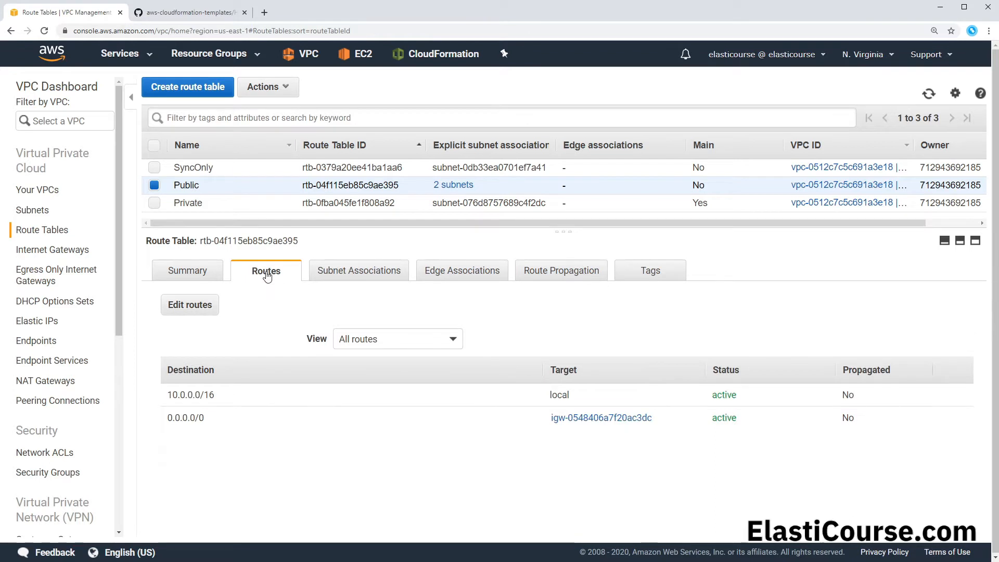
pyautogui.moveTo(159, 423); pyautogui.dragTo(205, 418)
pyautogui.click(564, 433)
# Step: Inspect the SyncOnly route table's routes and subnet associations
pyautogui.click(233, 171)
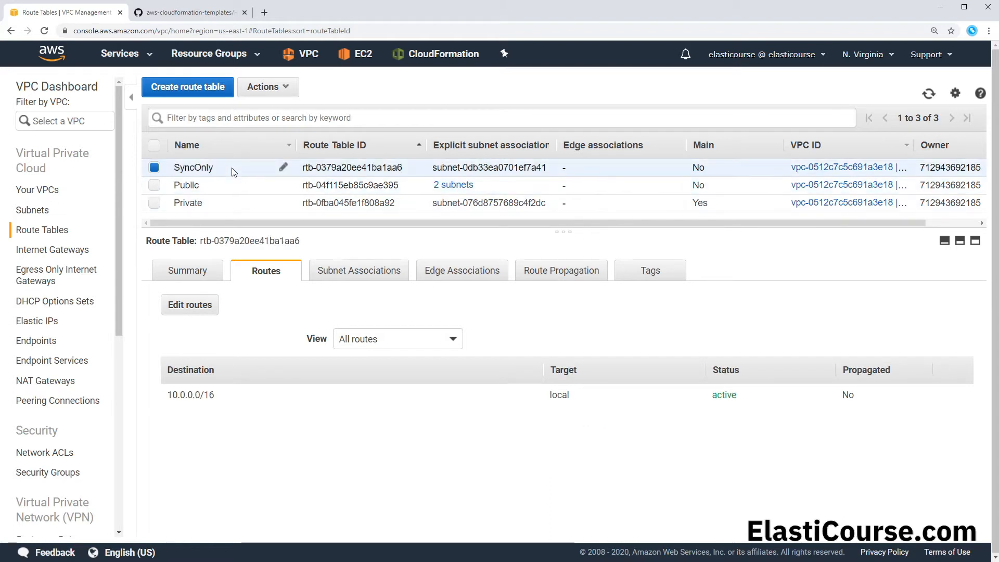
pyautogui.moveTo(214, 396); pyautogui.dragTo(161, 397)
pyautogui.click(217, 426)
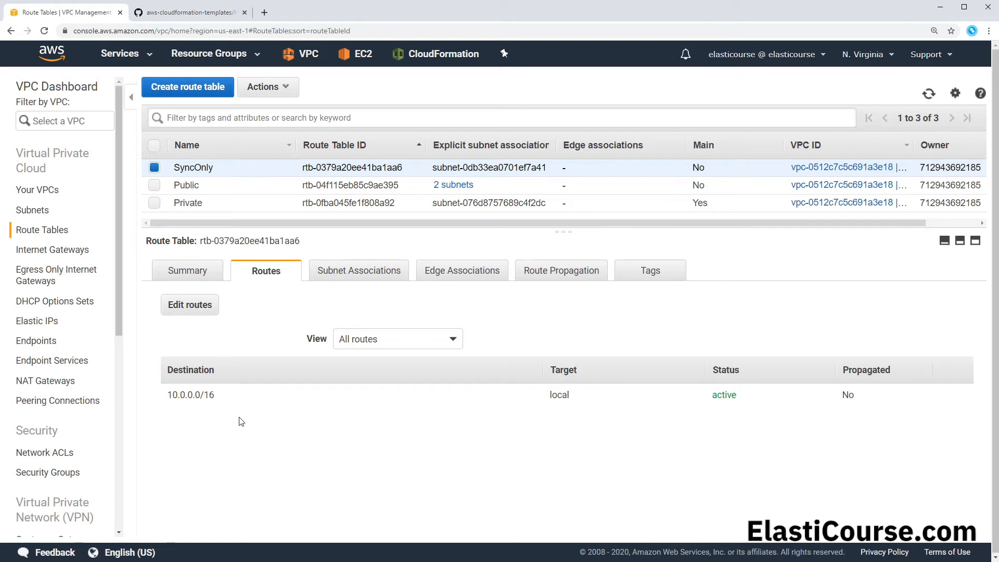
pyautogui.click(349, 275)
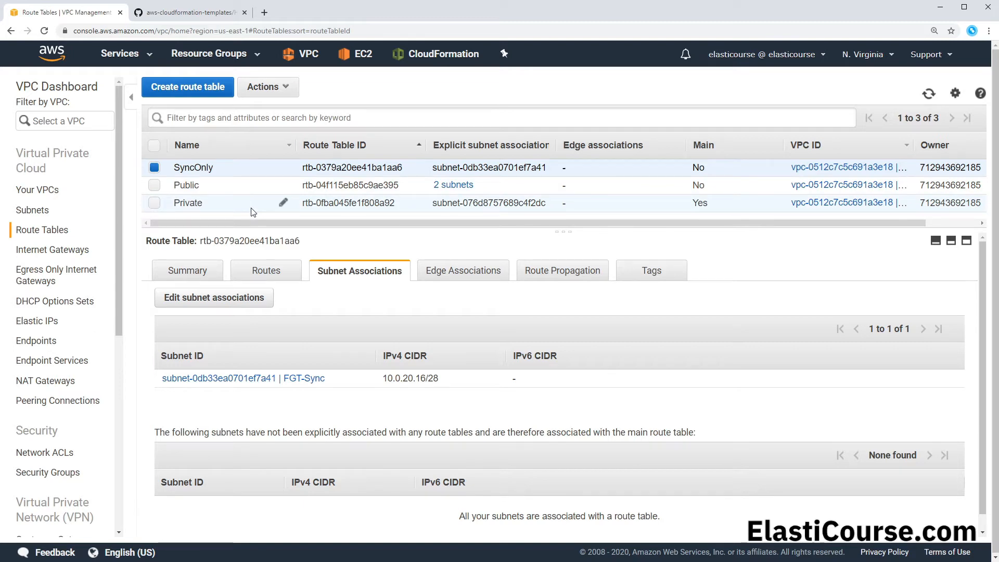
# Step: Create an EC2 key pair named Fortigate in the N. Virginia region
pyautogui.click(369, 58)
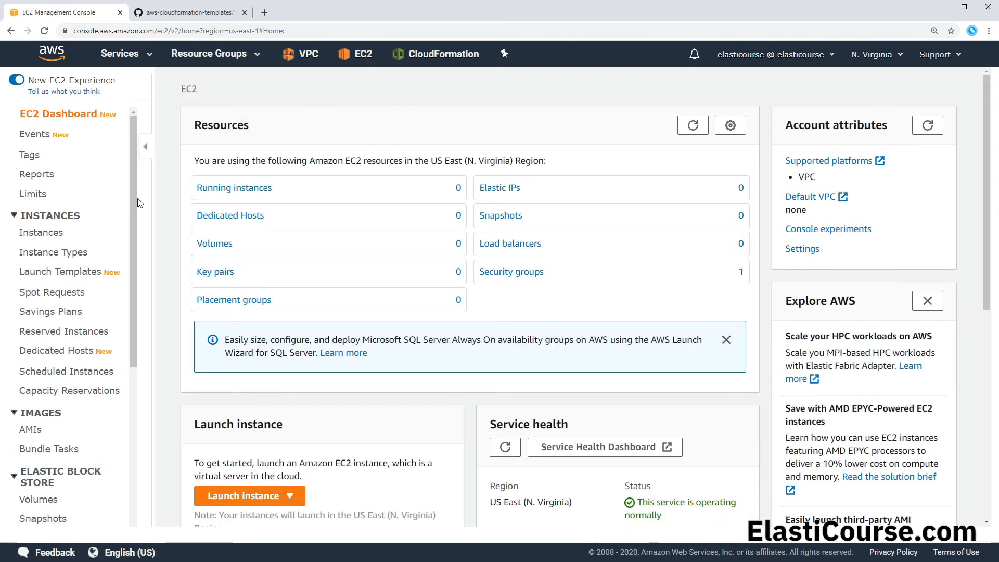
pyautogui.moveTo(134, 180); pyautogui.dragTo(130, 360)
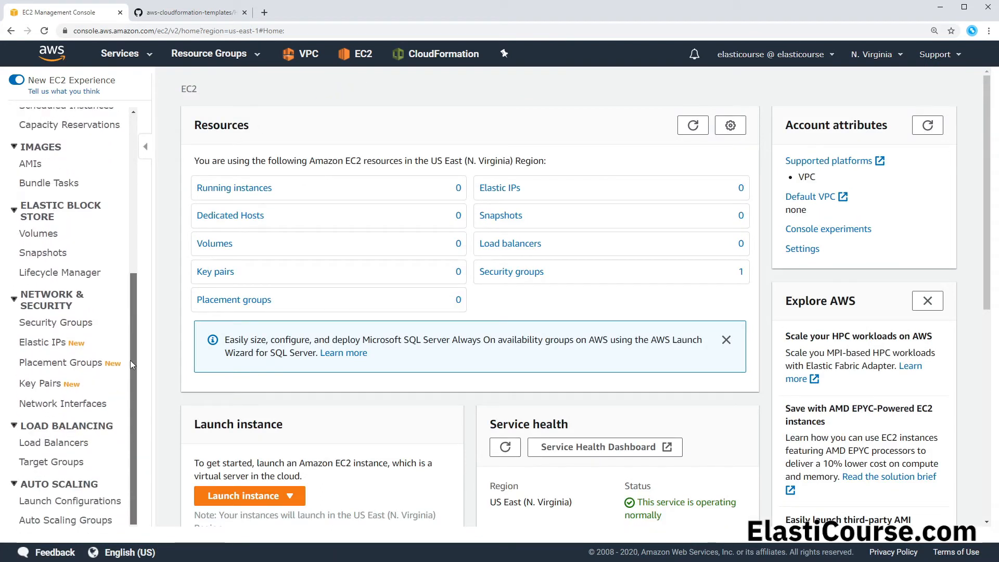
pyautogui.click(59, 385)
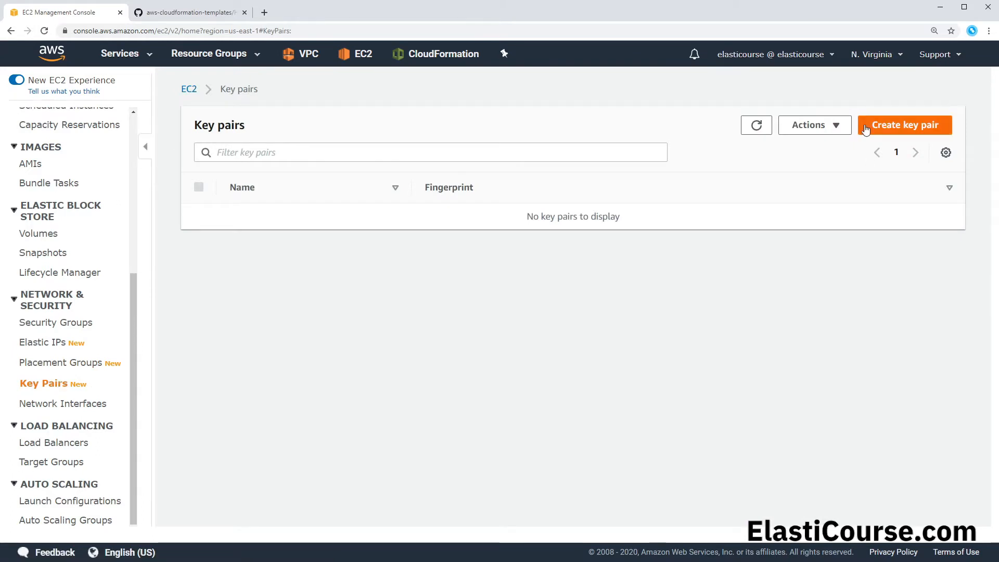
pyautogui.click(866, 127)
pyautogui.click(224, 243)
pyautogui.write('Fortigate')
pyautogui.click(497, 383)
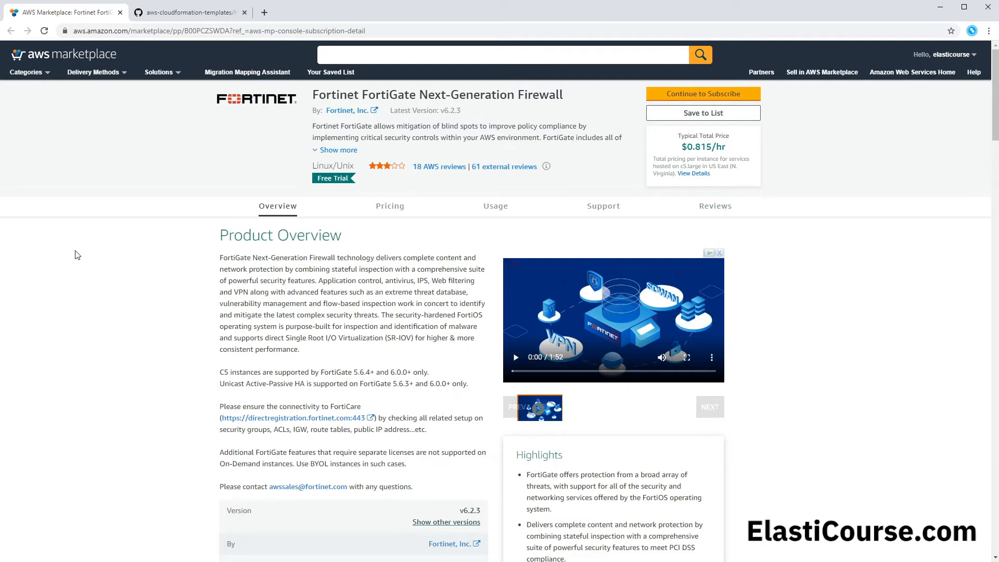
# Step: Review the pricing of the Fortinet FortiGate Next-Generation Firewall marketplace listing, including the t2.small hourly software rate and free trial terms
pyautogui.scroll(-10, 77, 252)
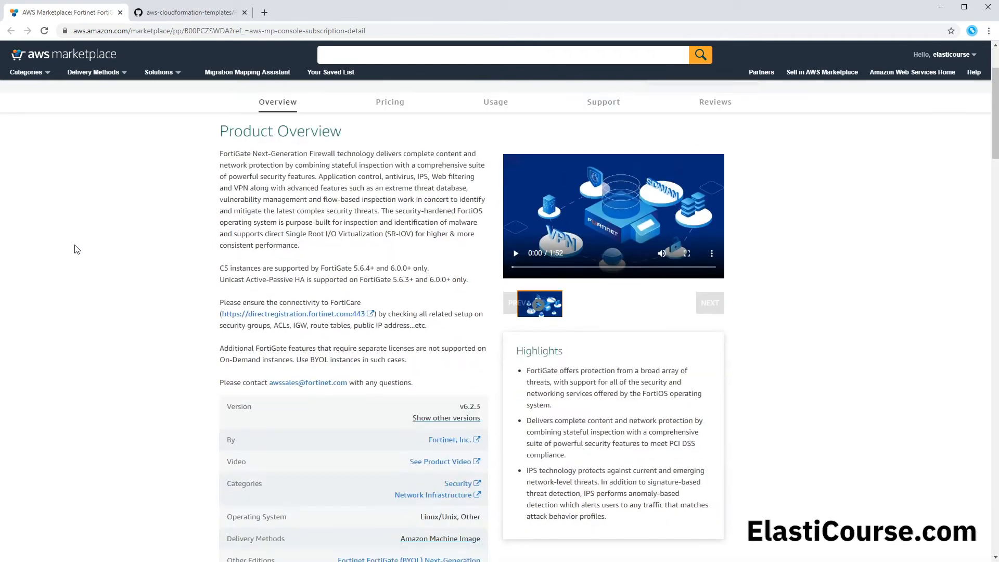
pyautogui.scroll(-5, 75, 245)
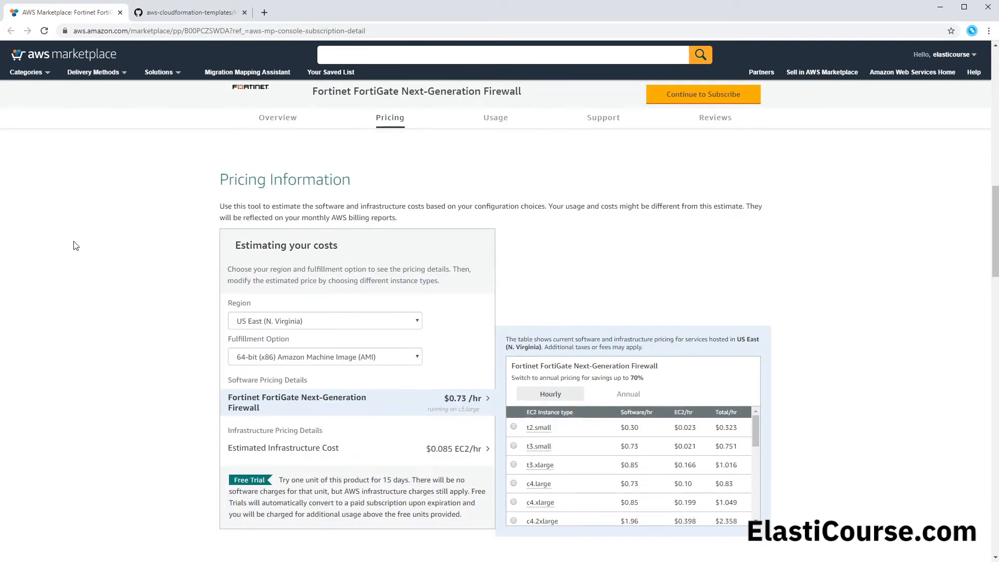
pyautogui.moveTo(640, 428); pyautogui.dragTo(622, 430)
pyautogui.moveTo(382, 478); pyautogui.dragTo(411, 479)
# Step: Check the subscription status on the FortiGate listing's subscribe page, and close the marketplace page
pyautogui.click(704, 98)
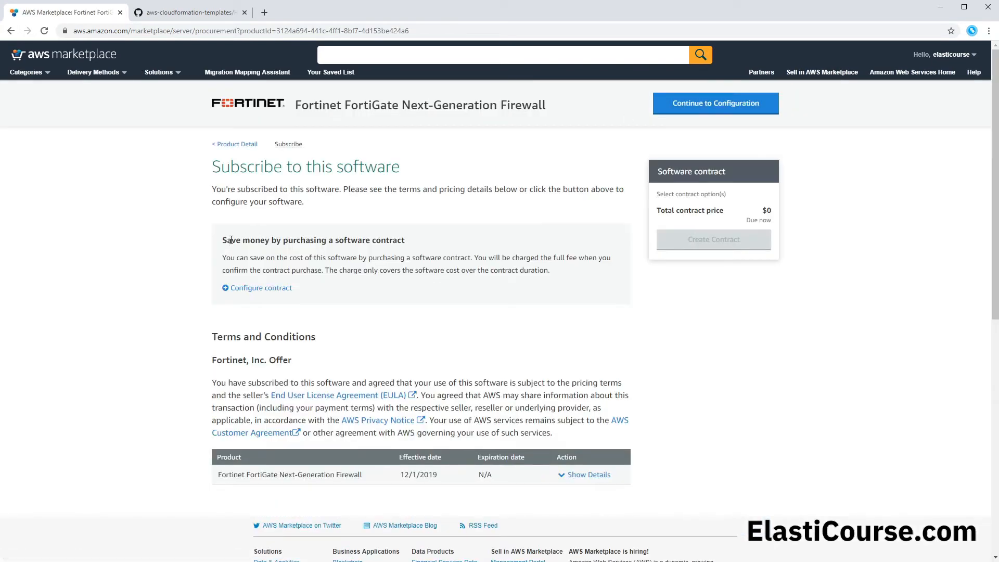
pyautogui.moveTo(199, 193); pyautogui.dragTo(343, 190)
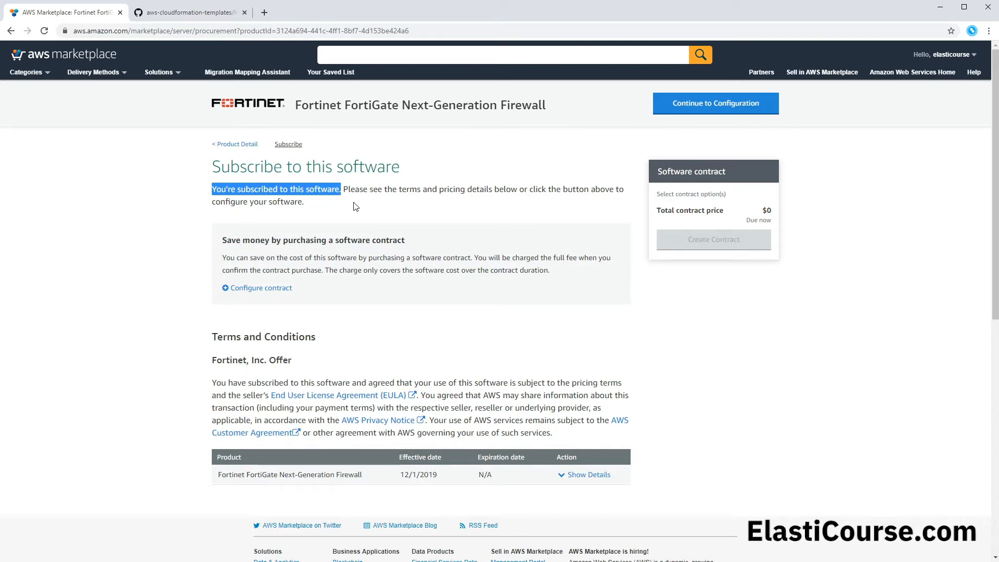
pyautogui.hotkey('ctrl', 'w')
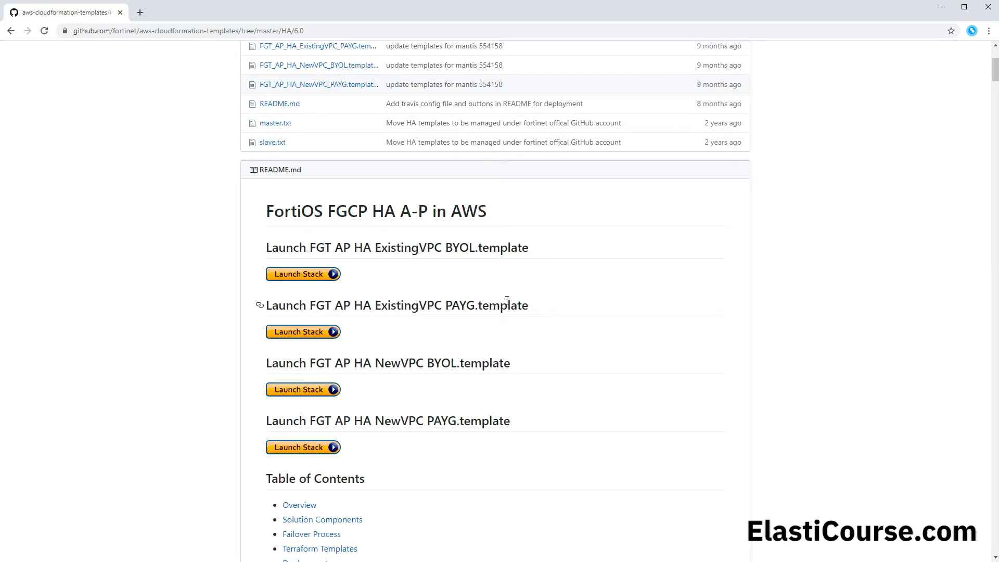
# Step: Launch the CloudFormation stack for the FGT AP HA ExistingVPC PAYG template from the 6.0 README
pyautogui.moveTo(519, 305); pyautogui.dragTo(275, 296)
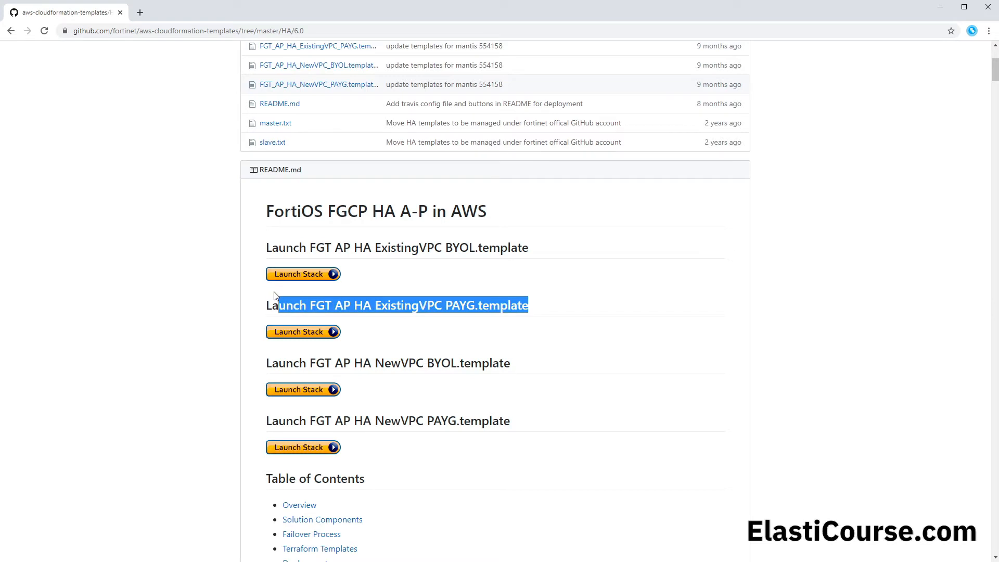
pyautogui.click(300, 332)
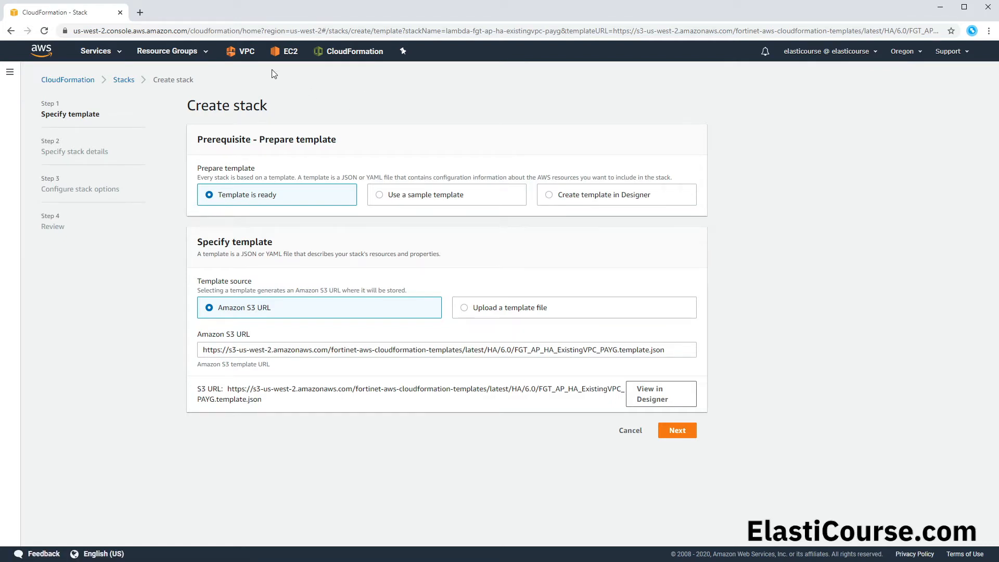
# Step: Check the subnets and available regions of the Oregon VPC console in a separate tab, and close that tab
pyautogui.middleClick(245, 51)
pyautogui.click(159, 22)
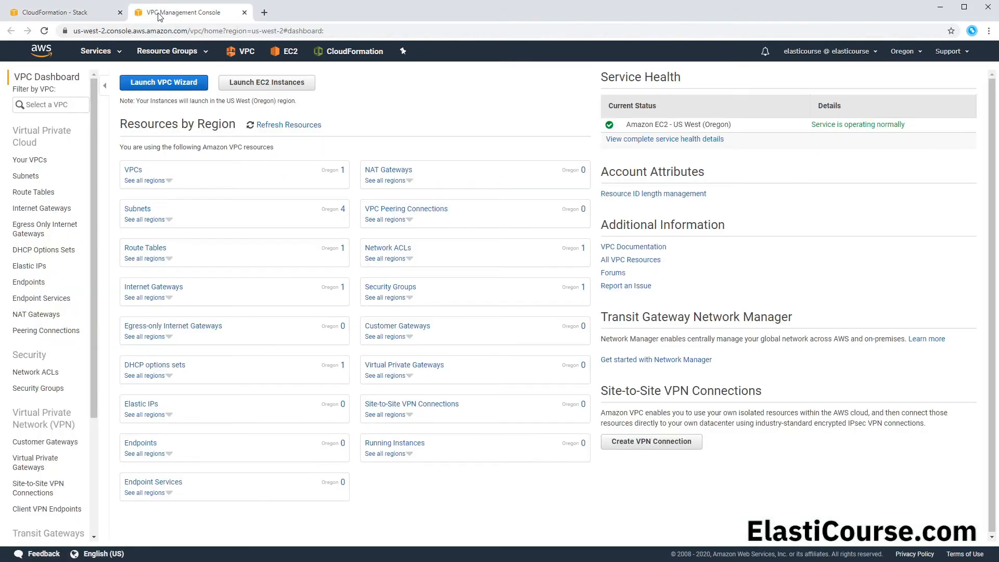
pyautogui.click(21, 177)
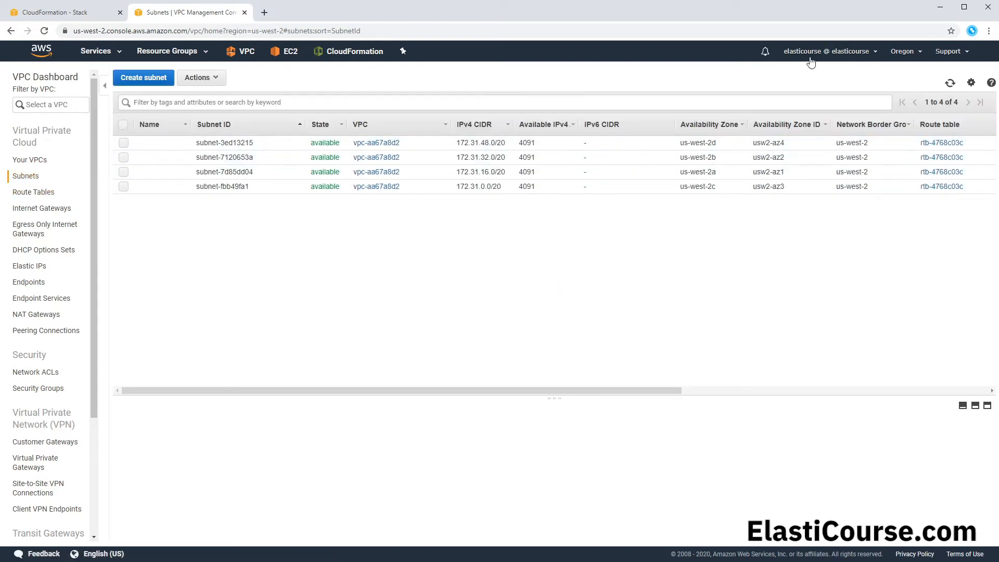
pyautogui.click(902, 54)
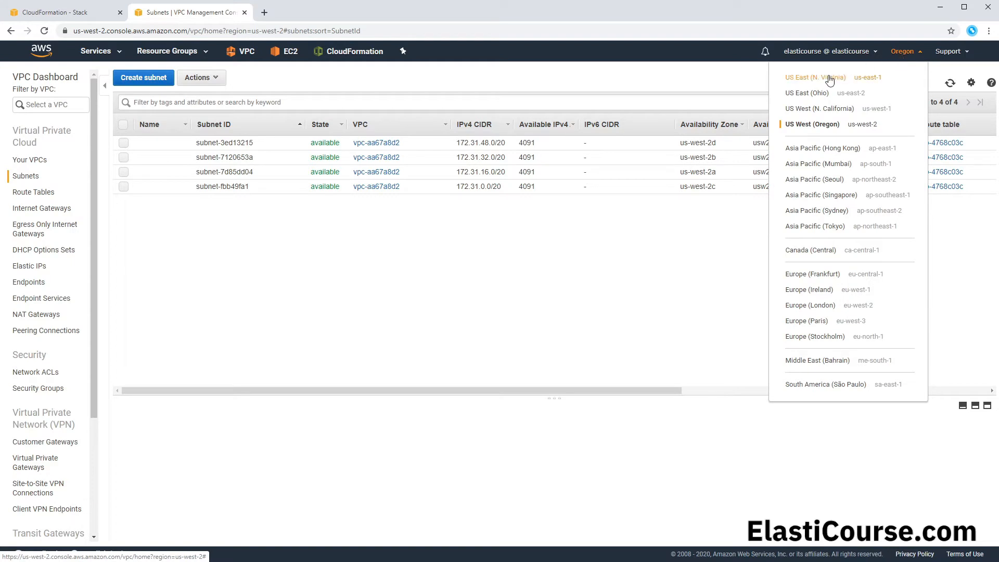
pyautogui.hotkey('ctrl', 'w')
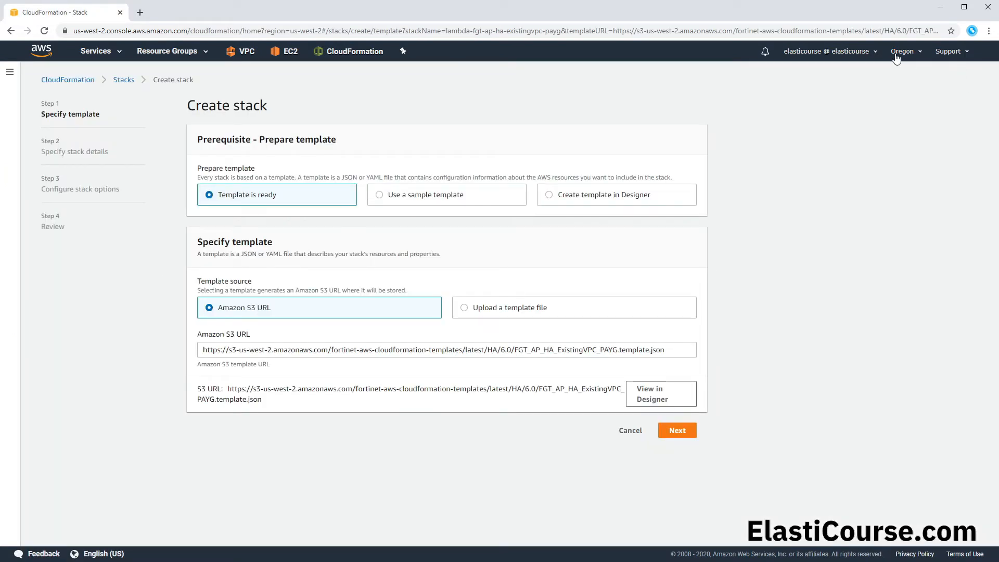
# Step: Switch the console region to US East (N. Virginia) and check its VPC subnets in a separate tab, closing that tab when finished
pyautogui.click(914, 55)
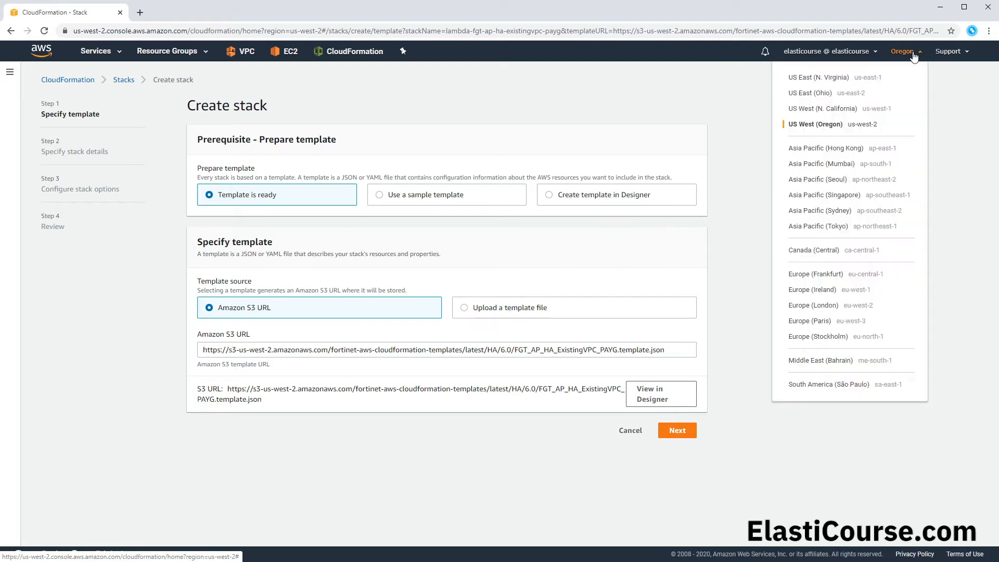
pyautogui.click(829, 81)
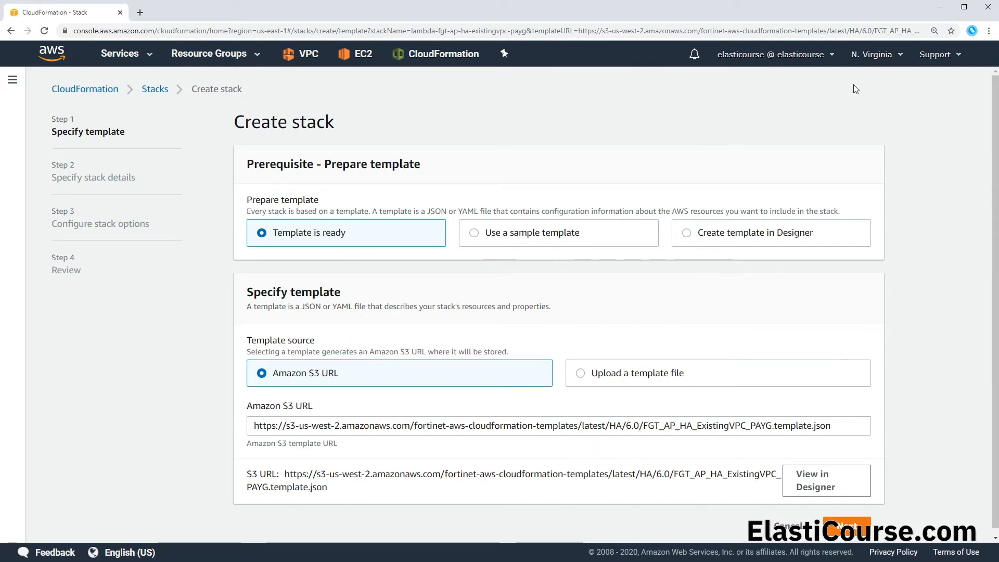
pyautogui.middleClick(308, 55)
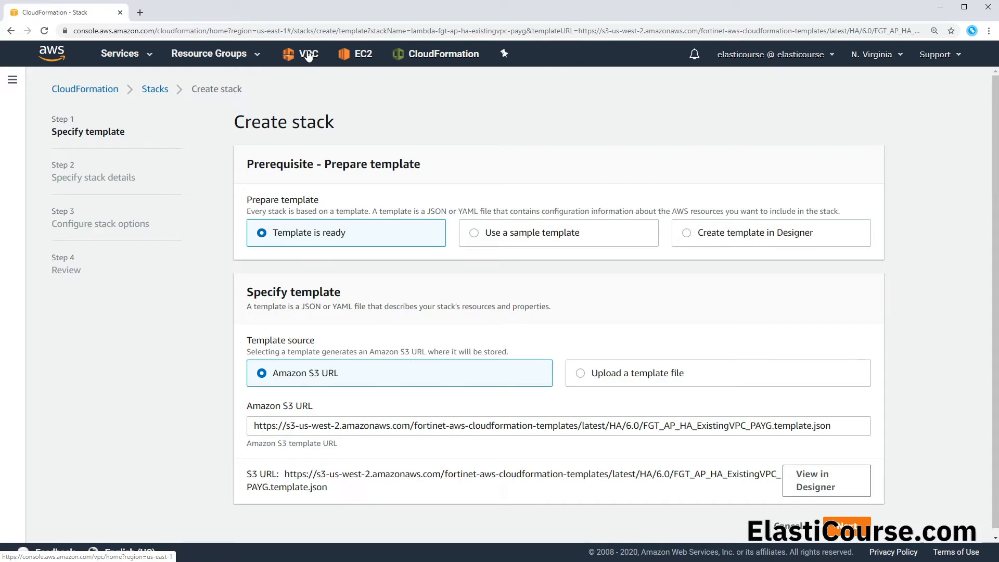
pyautogui.click(180, 12)
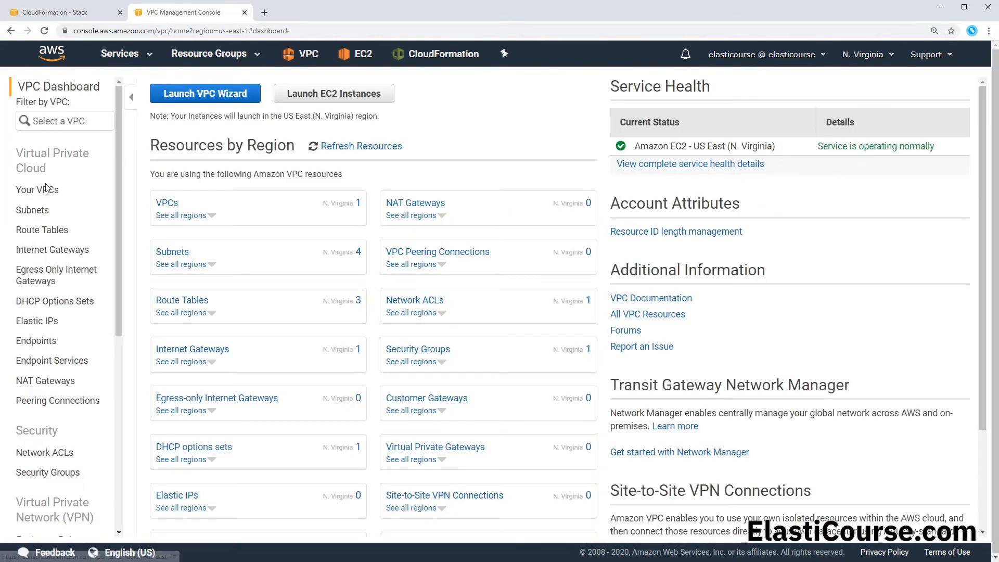
pyautogui.click(41, 210)
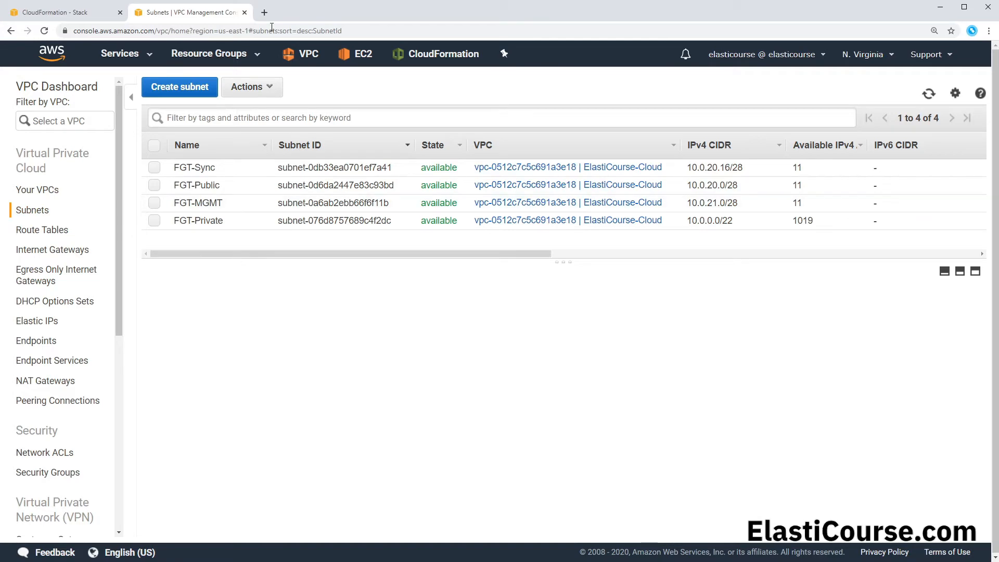
pyautogui.click(244, 12)
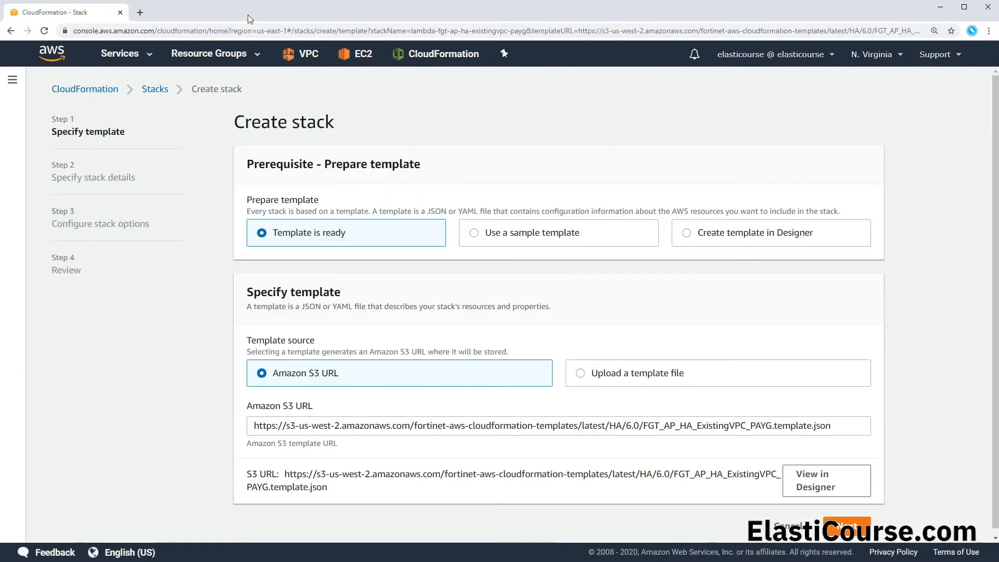
# Step: Proceed to the stack details, choose the ElastiCourse-Cloud VPC as VPCID and set VPCCIDR to 10.0.0.0/16
pyautogui.click(858, 528)
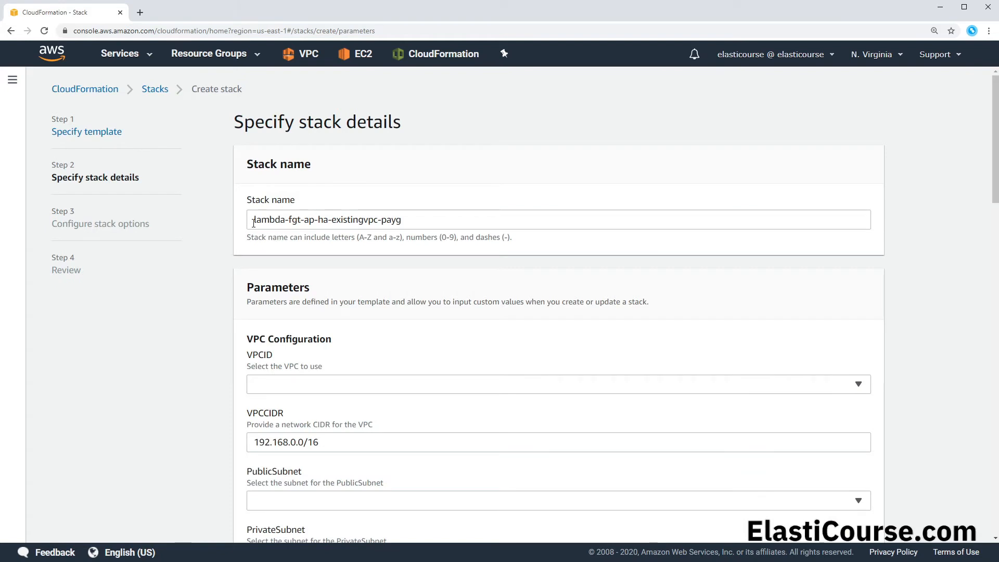
pyautogui.scroll(-3, 430, 214)
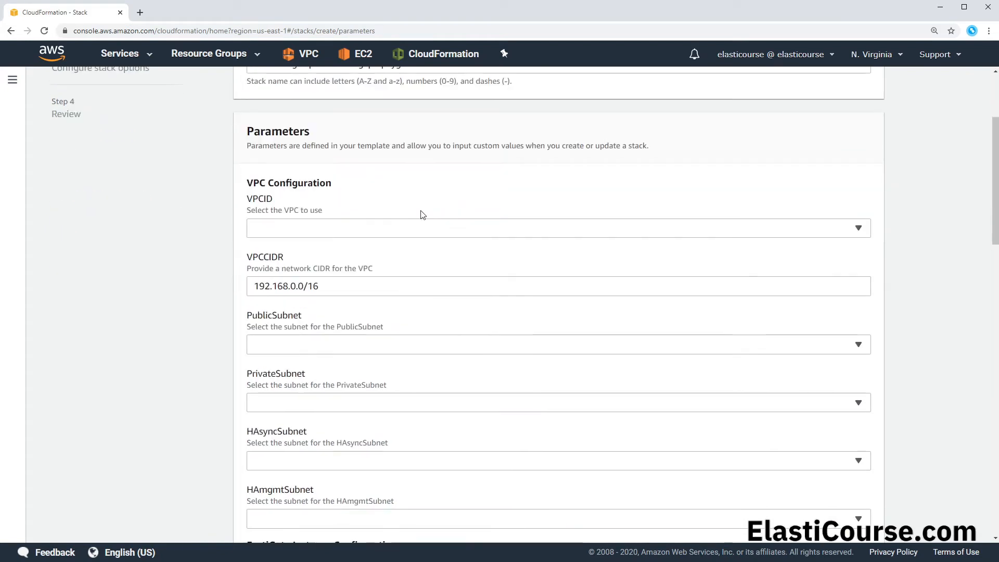
pyautogui.moveTo(240, 140); pyautogui.dragTo(312, 121)
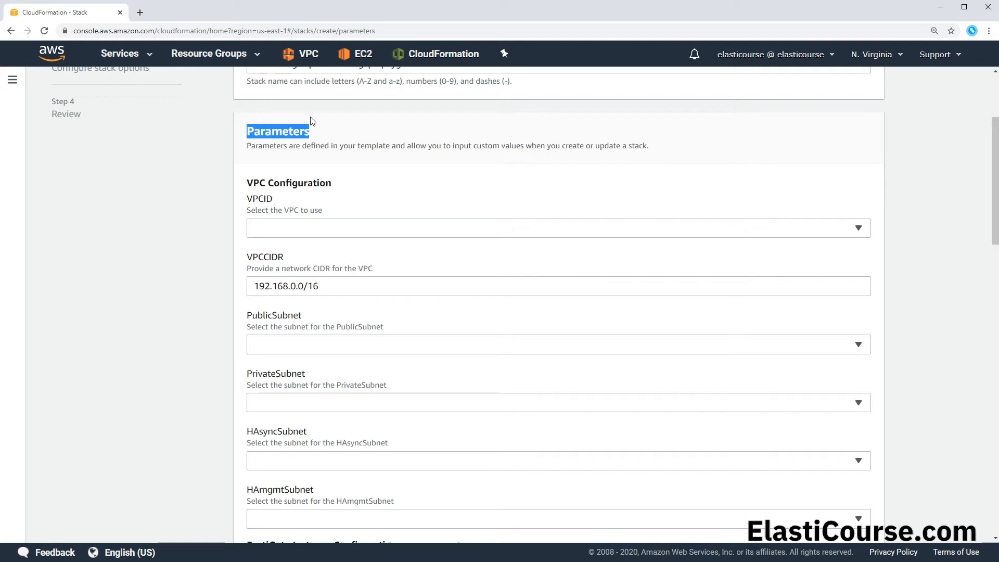
pyautogui.click(306, 235)
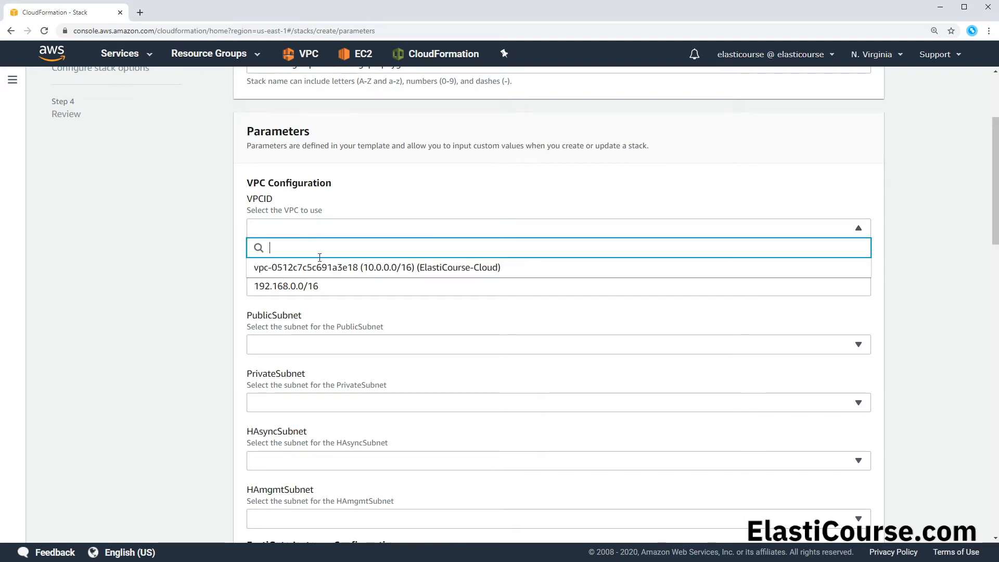
pyautogui.click(362, 270)
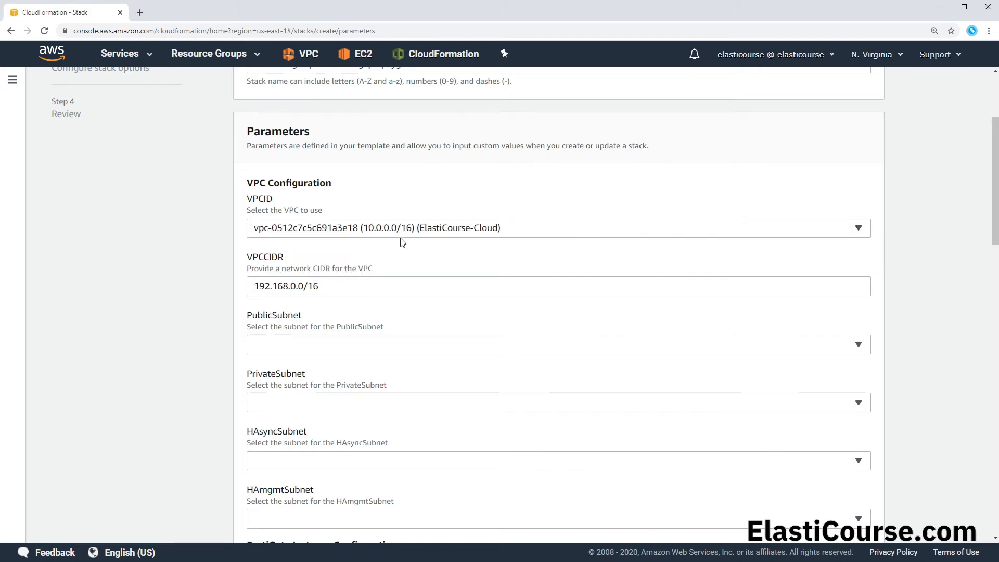
pyautogui.moveTo(352, 290); pyautogui.dragTo(253, 286)
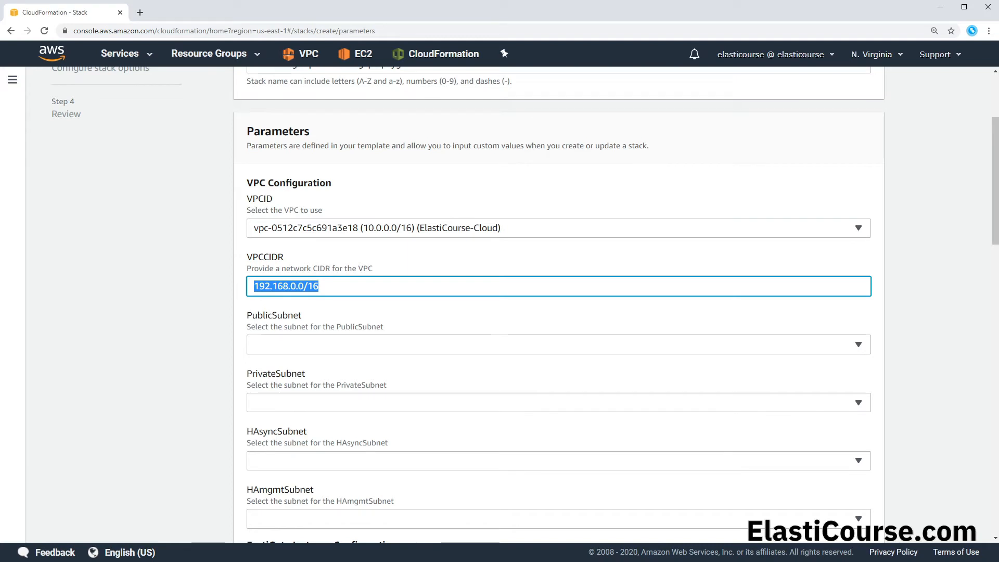
pyautogui.write('10.0.0')
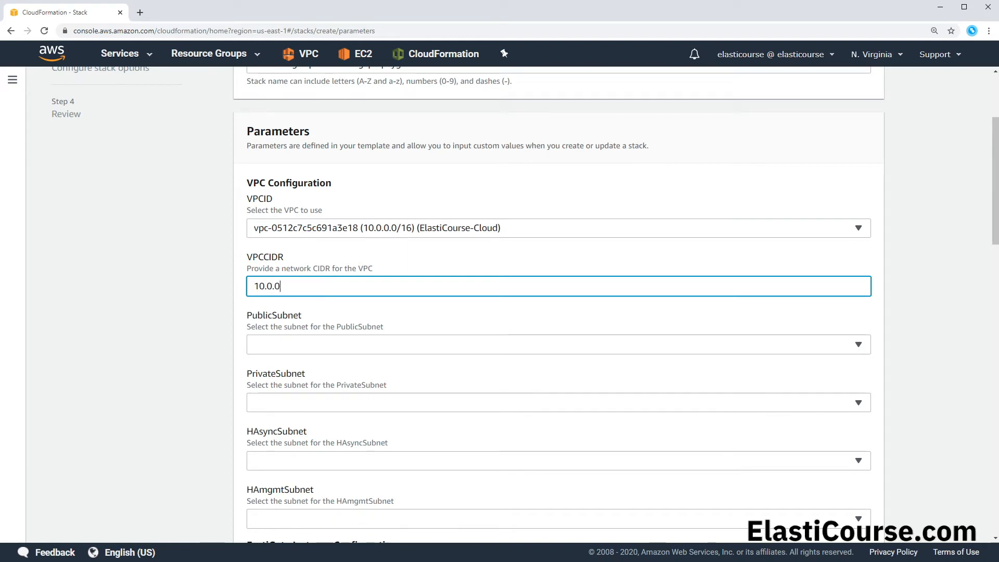
pyautogui.write('.0/16')
# Step: Assign FGT-Public, FGT-Private, FGT-Sync and FGT-MGMT as the public, private, HA sync and HA management subnets respectively
pyautogui.scroll(-1, 217, 290)
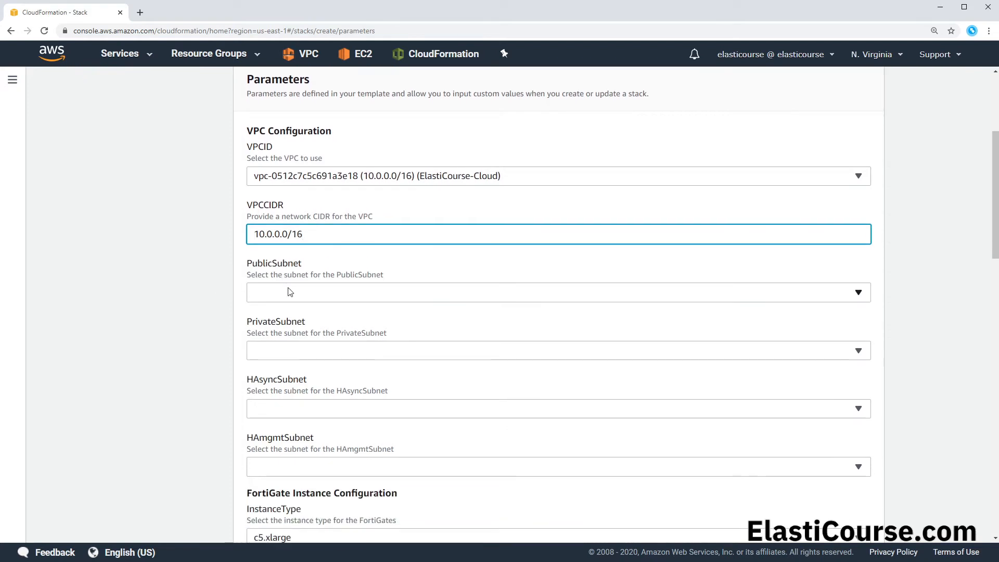
pyautogui.click(290, 292)
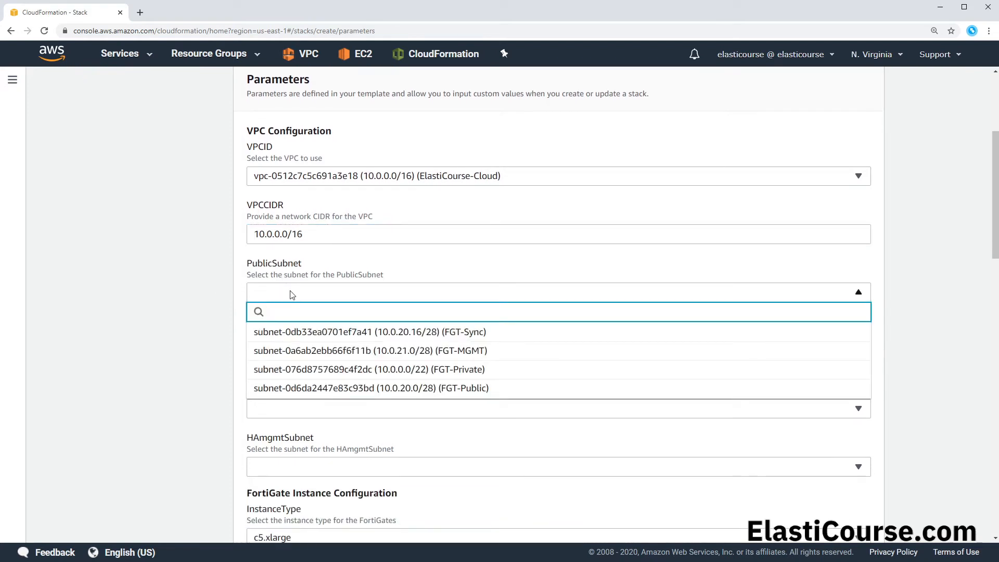
pyautogui.click(364, 389)
pyautogui.moveTo(303, 263); pyautogui.dragTo(248, 262)
pyautogui.click(362, 354)
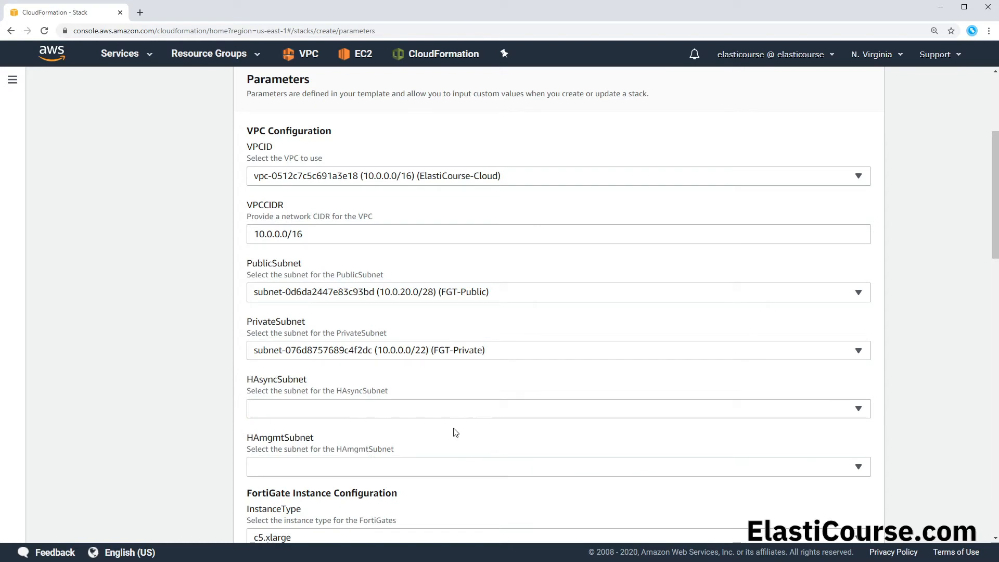
pyautogui.click(343, 410)
pyautogui.click(480, 334)
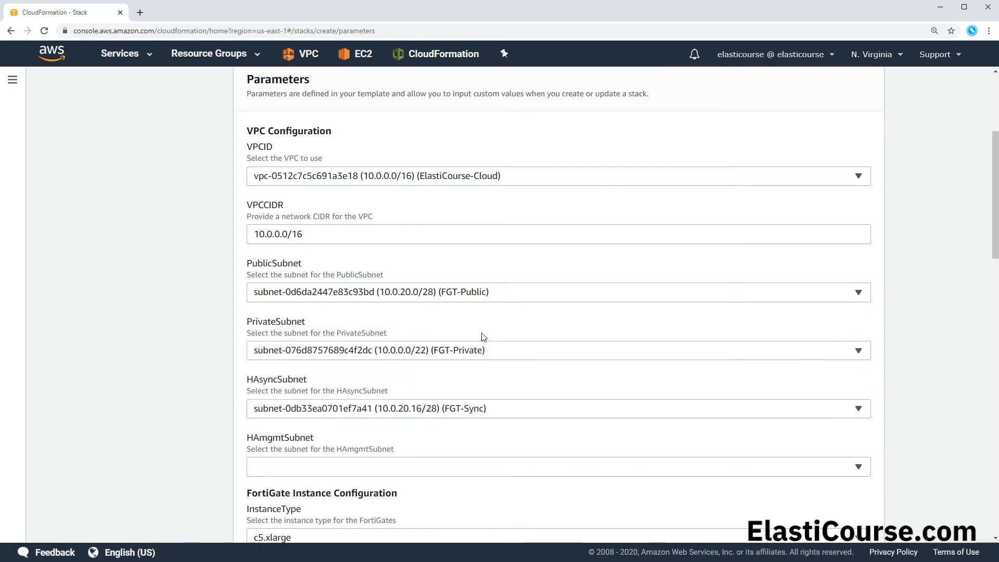
pyautogui.click(354, 473)
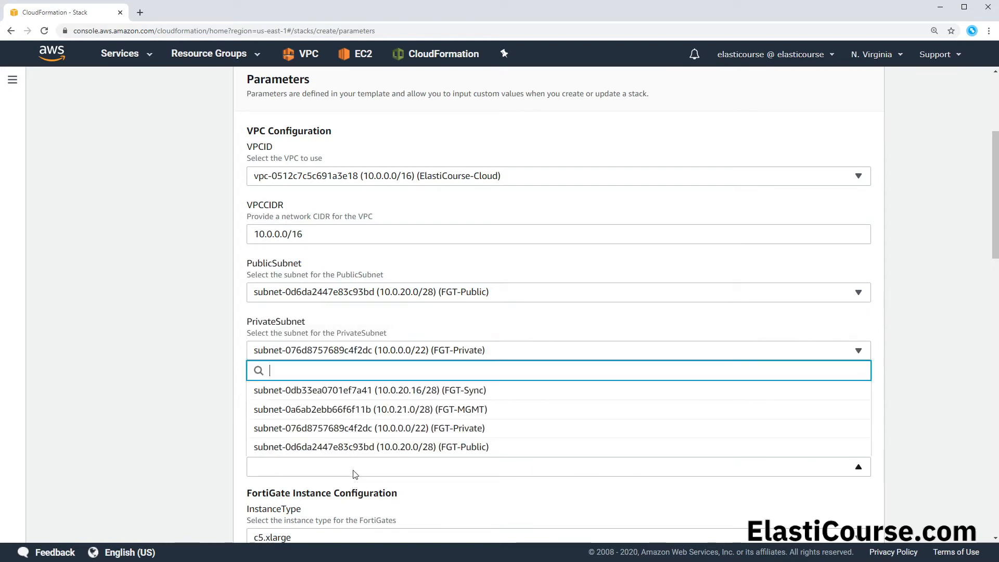
pyautogui.click(425, 410)
# Step: Review the available FortiGate instance types and choose c5.xlarge
pyautogui.scroll(-4, 450, 488)
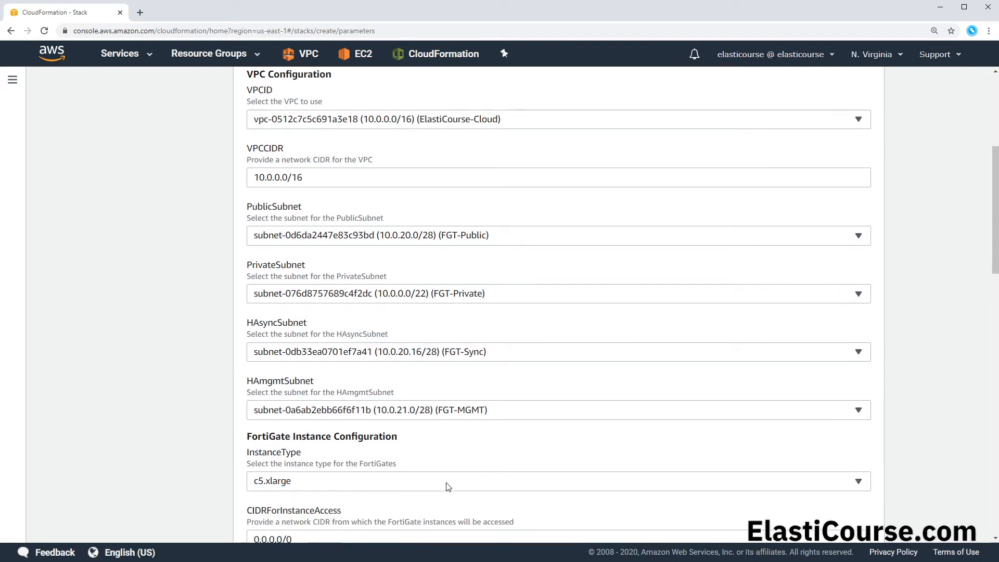
pyautogui.moveTo(241, 299); pyautogui.dragTo(328, 313)
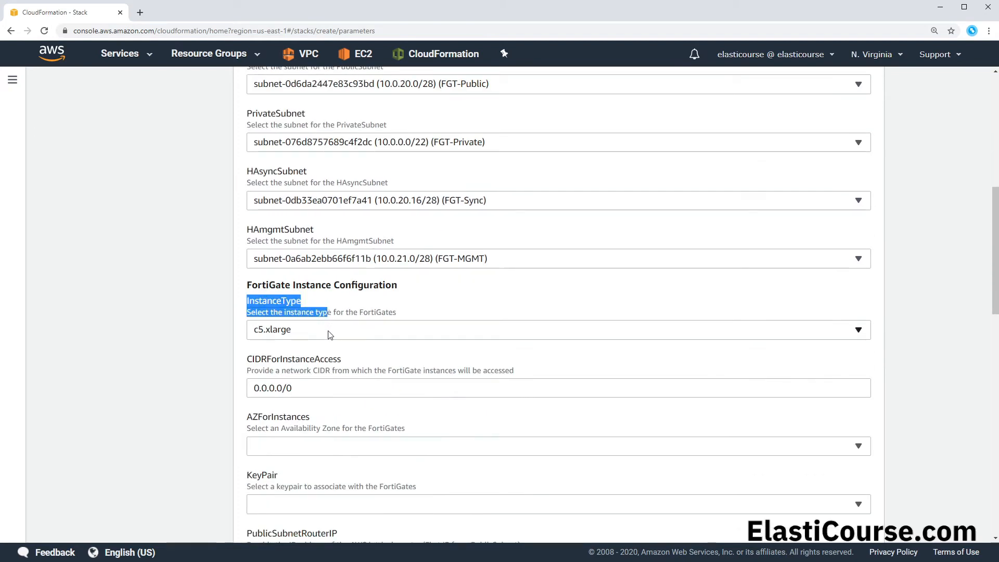
pyautogui.click(332, 331)
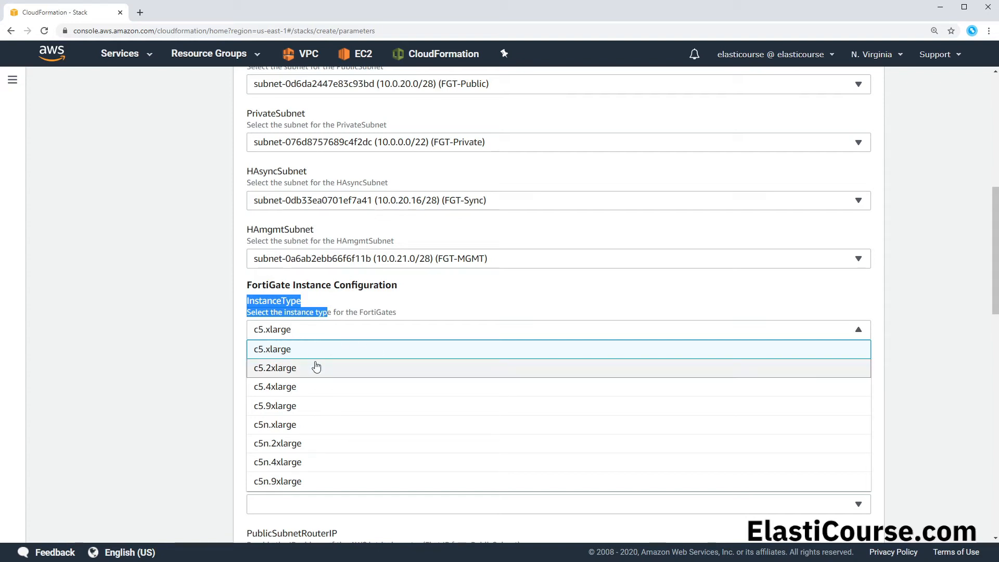
pyautogui.click(319, 356)
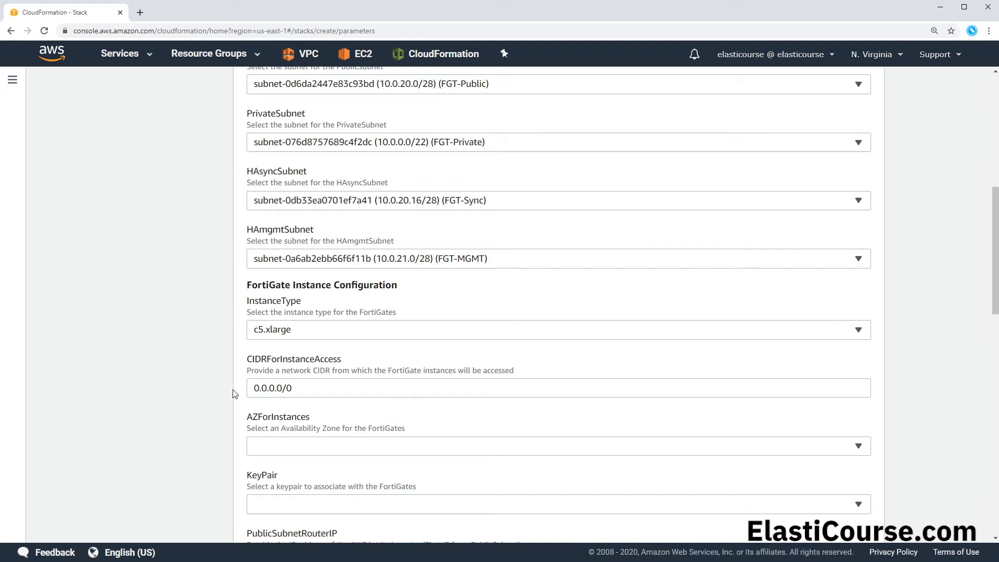
# Step: Look up the Availability Zone of the FortiGate subnets in the VPC console in a separate tab
pyautogui.scroll(-2, 235, 394)
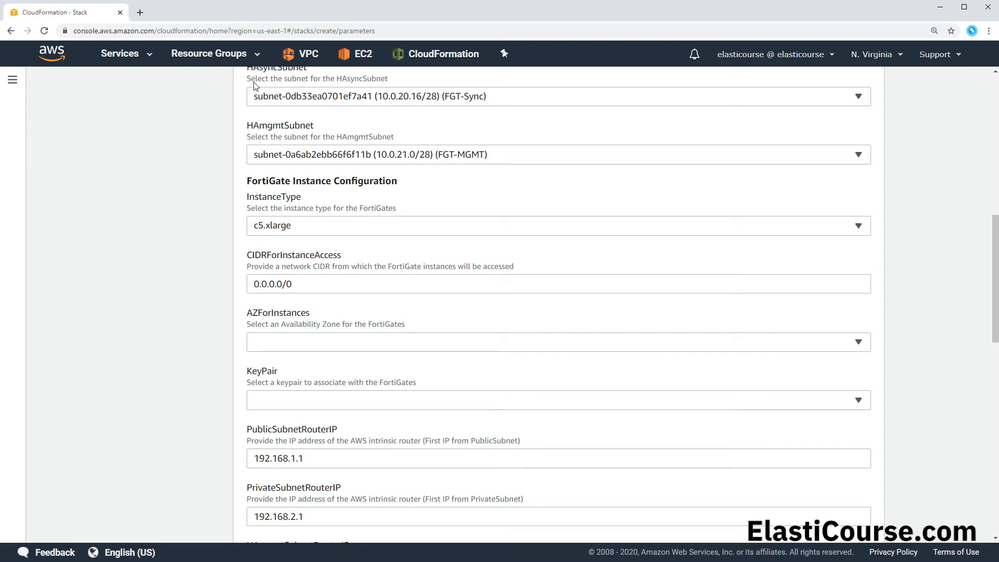
pyautogui.middleClick(308, 57)
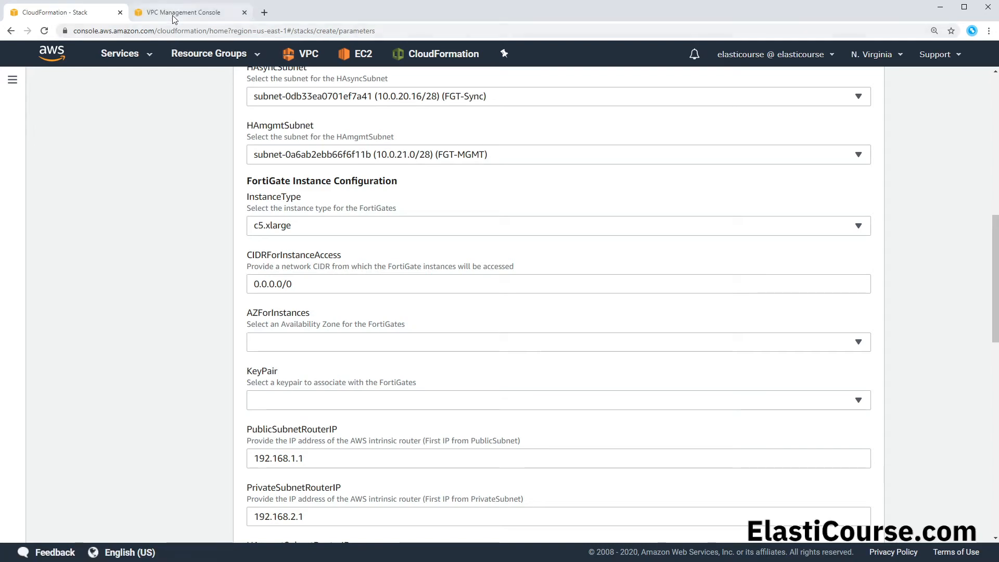
pyautogui.click(177, 13)
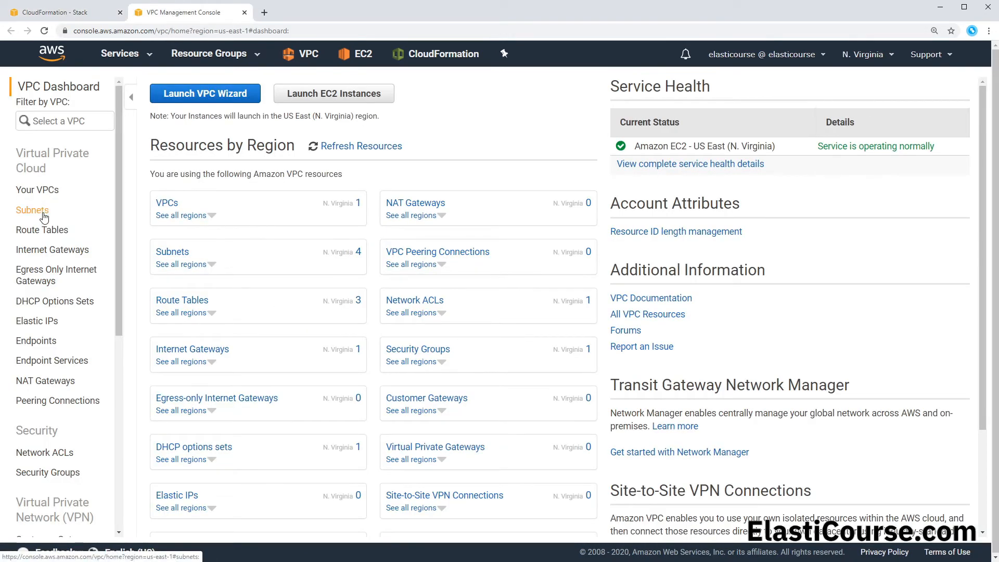
pyautogui.click(44, 213)
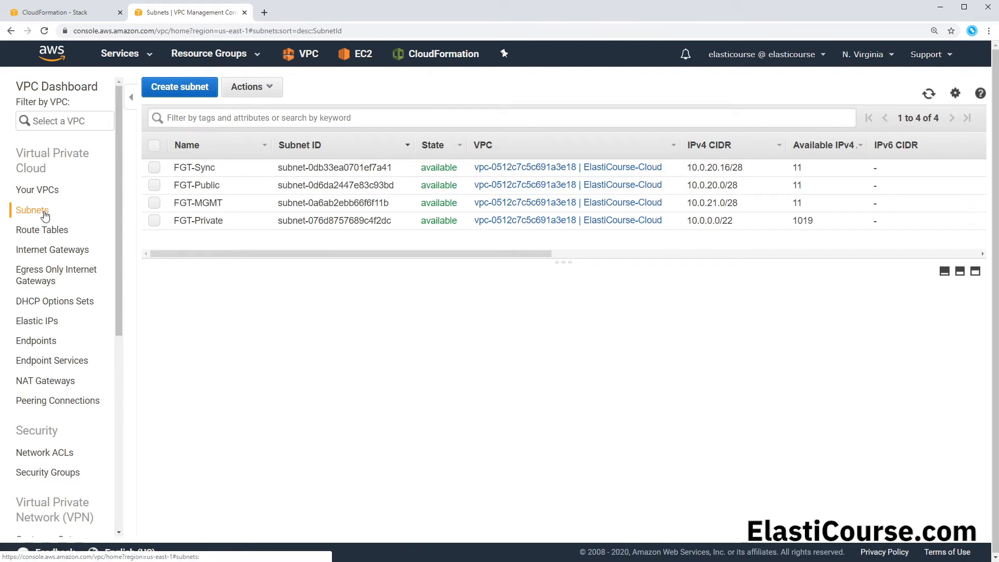
pyautogui.moveTo(404, 254); pyautogui.dragTo(585, 270)
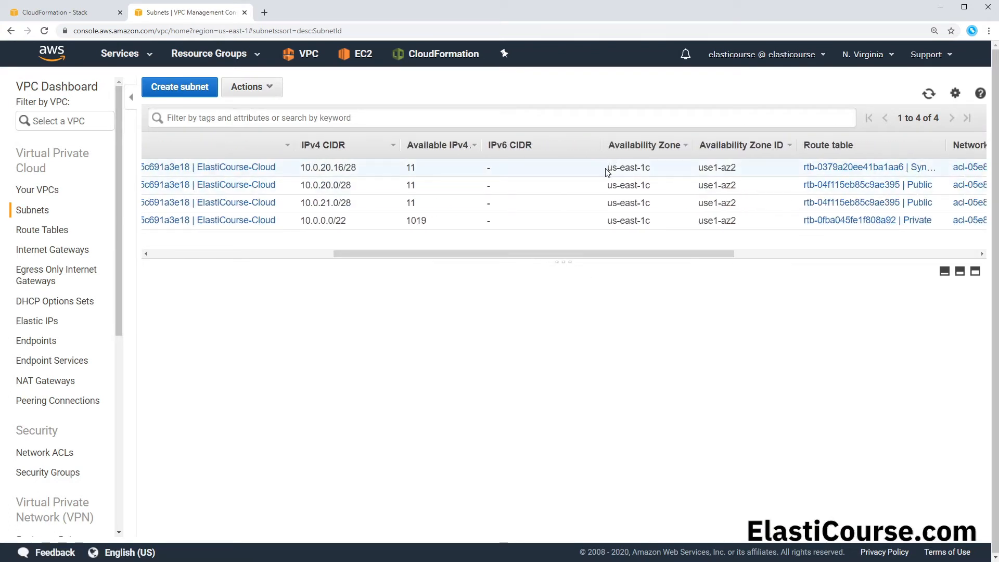
pyautogui.moveTo(607, 167); pyautogui.dragTo(645, 168)
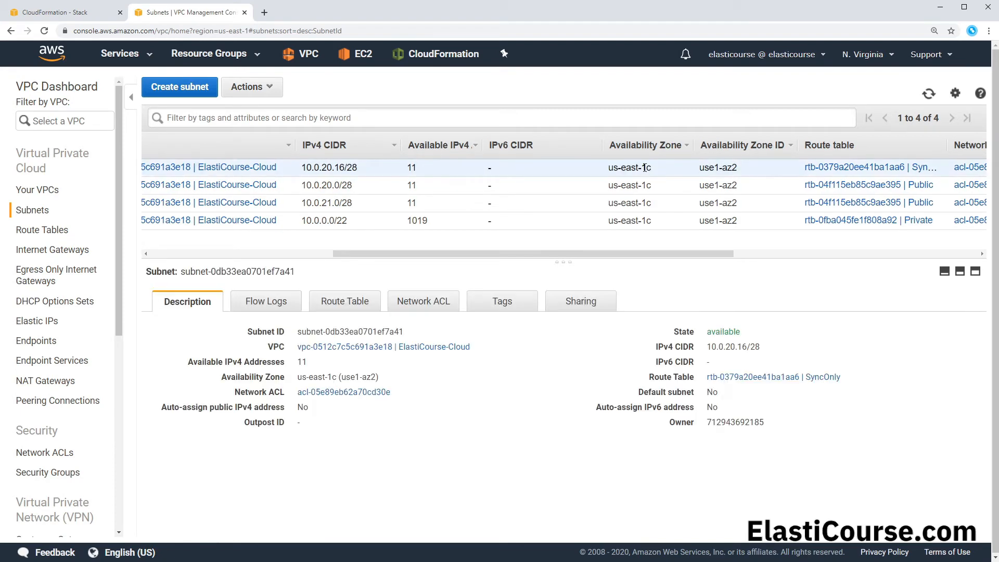
# Step: Return to the CloudFormation stack form, set AZForInstances to us-east-1c and select the Fortigate key pair
pyautogui.click(56, 12)
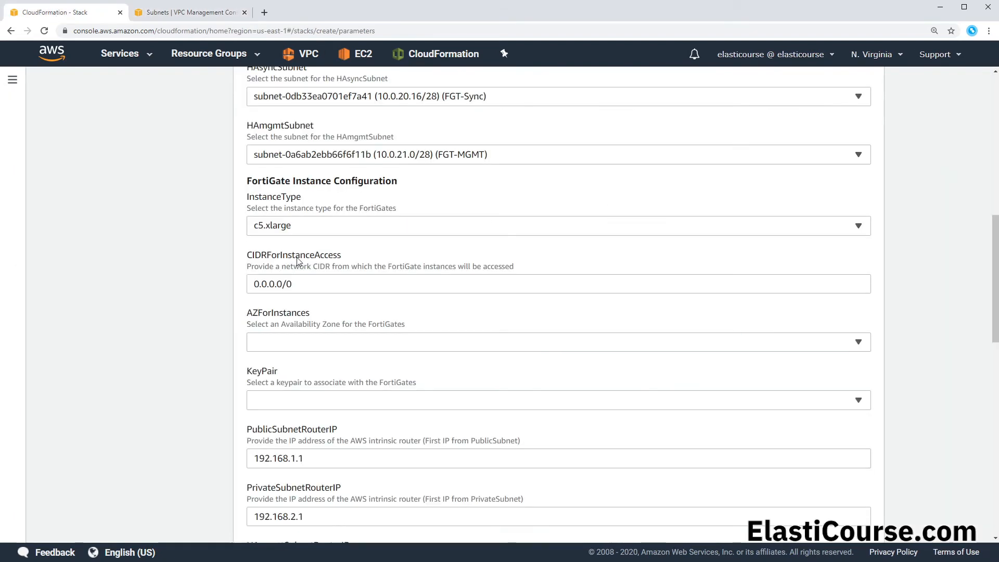
pyautogui.click(302, 351)
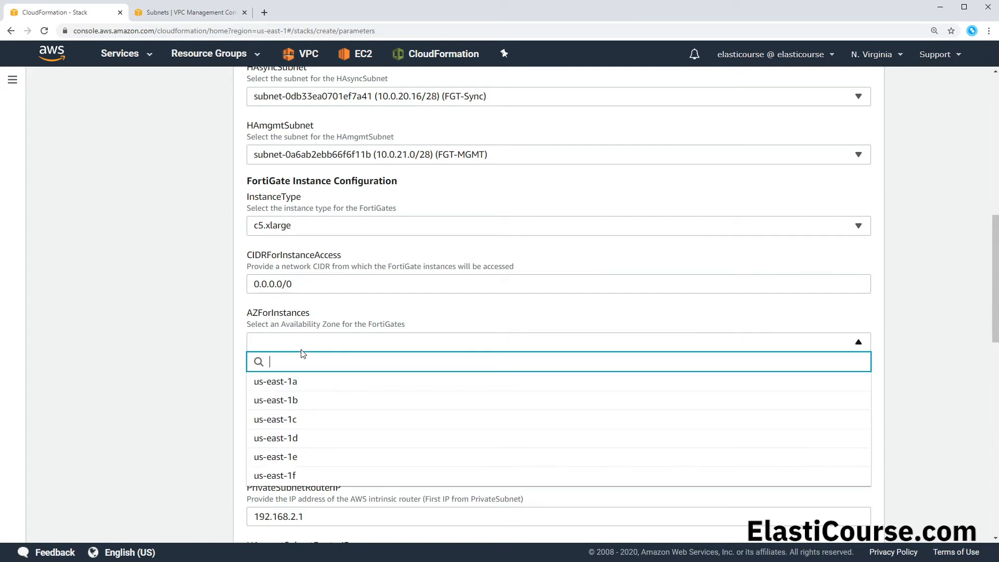
pyautogui.click(304, 425)
pyautogui.scroll(-4, 108, 281)
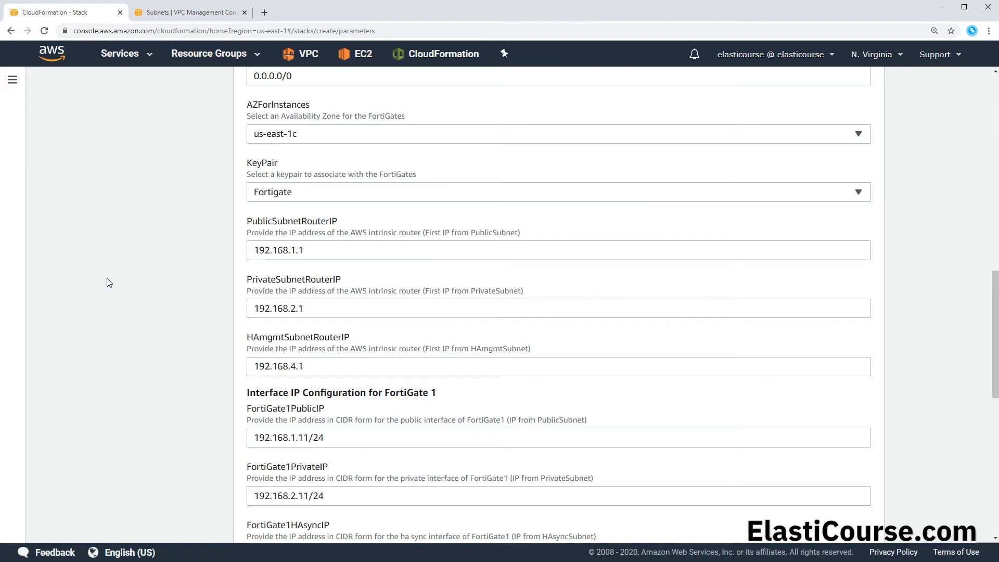
# Step: Set the subnet router IPs to 10.0.20.1 for public, 10.0.0.1 for private and 10.0.21.1 for HA management
pyautogui.moveTo(425, 232); pyautogui.dragTo(522, 233)
pyautogui.scroll(6, 240, 244)
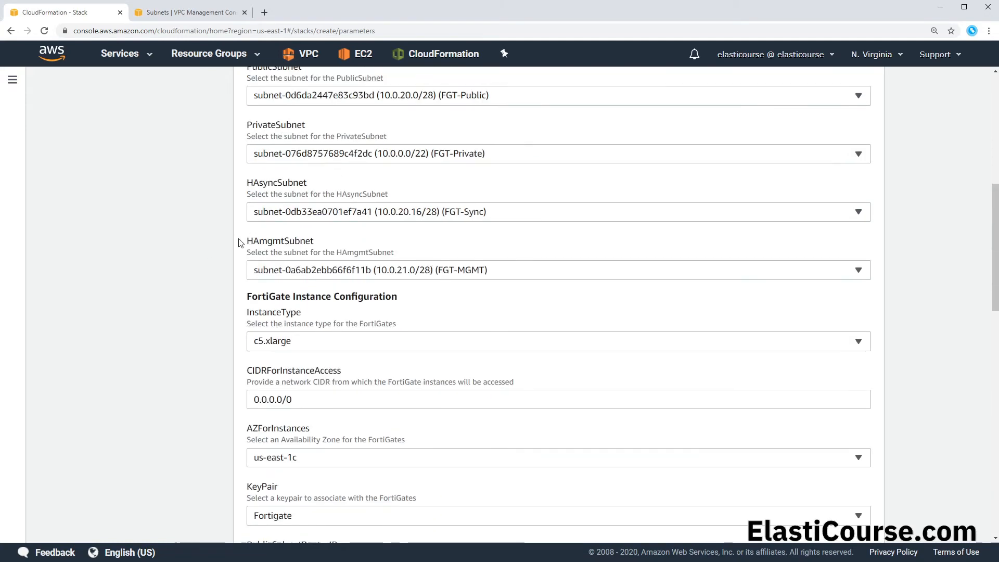
pyautogui.scroll(1, 240, 244)
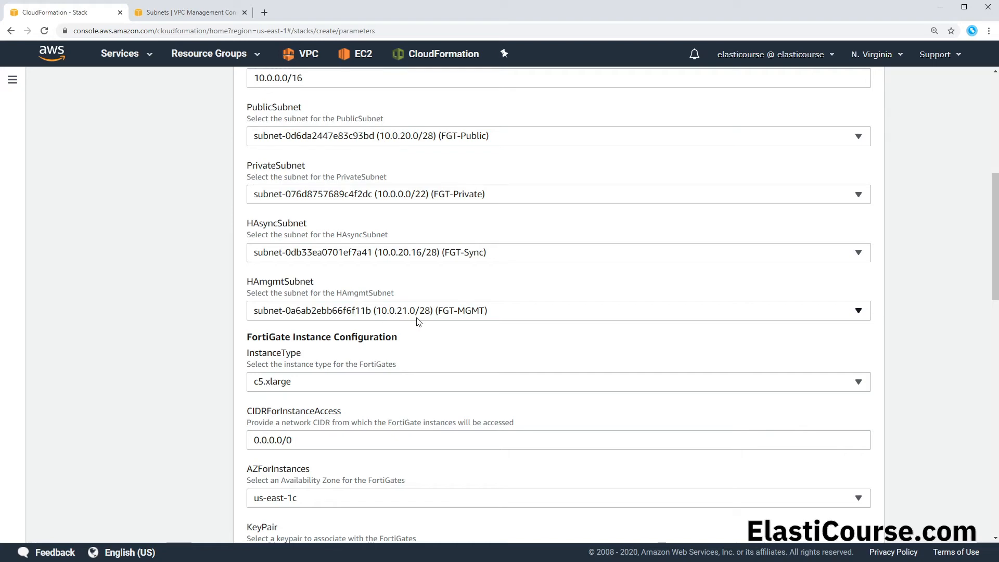
pyautogui.scroll(-7, 416, 323)
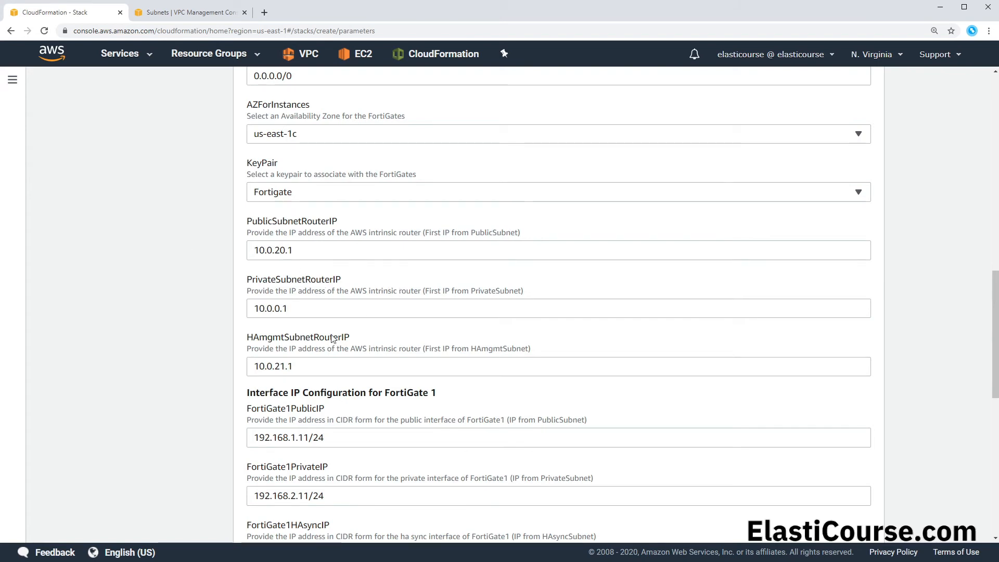
pyautogui.scroll(-5, 311, 388)
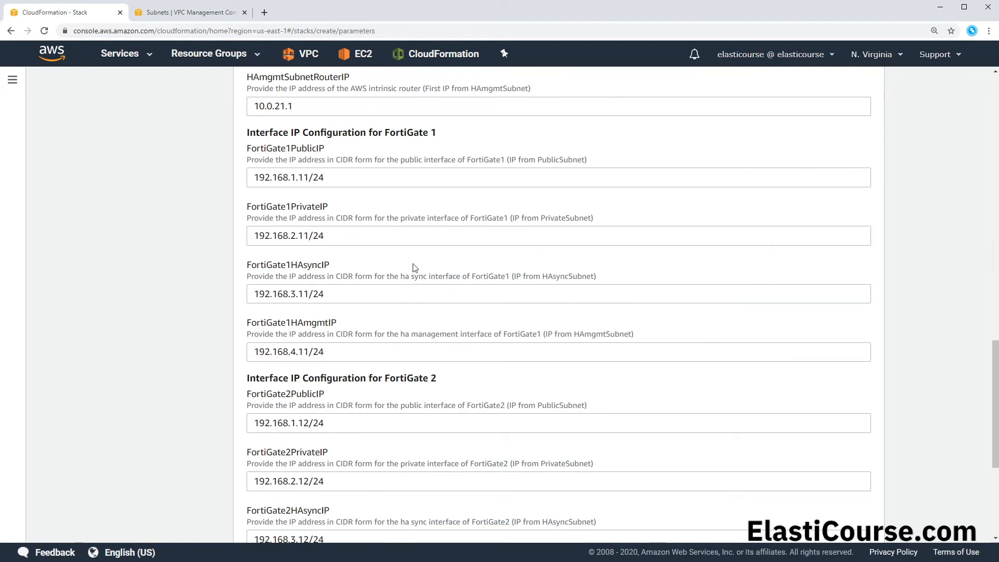
# Step: Examine the public, private, HA sync and HA management IP parameters of FortiGate 1, including their CIDR prefixes
pyautogui.moveTo(328, 178); pyautogui.dragTo(225, 170)
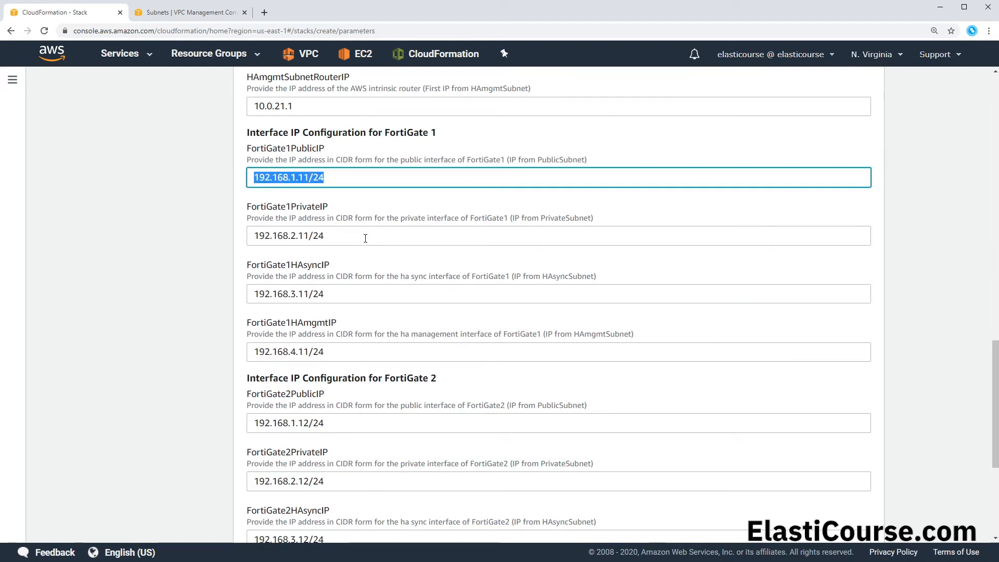
pyautogui.moveTo(354, 238); pyautogui.dragTo(214, 220)
pyautogui.moveTo(334, 295); pyautogui.dragTo(153, 277)
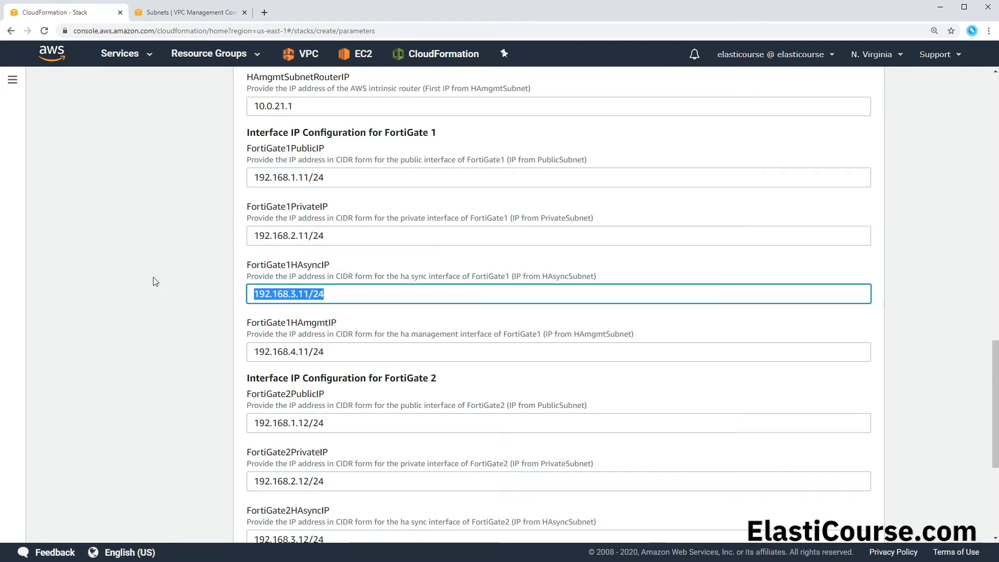
pyautogui.moveTo(336, 353); pyautogui.dragTo(145, 345)
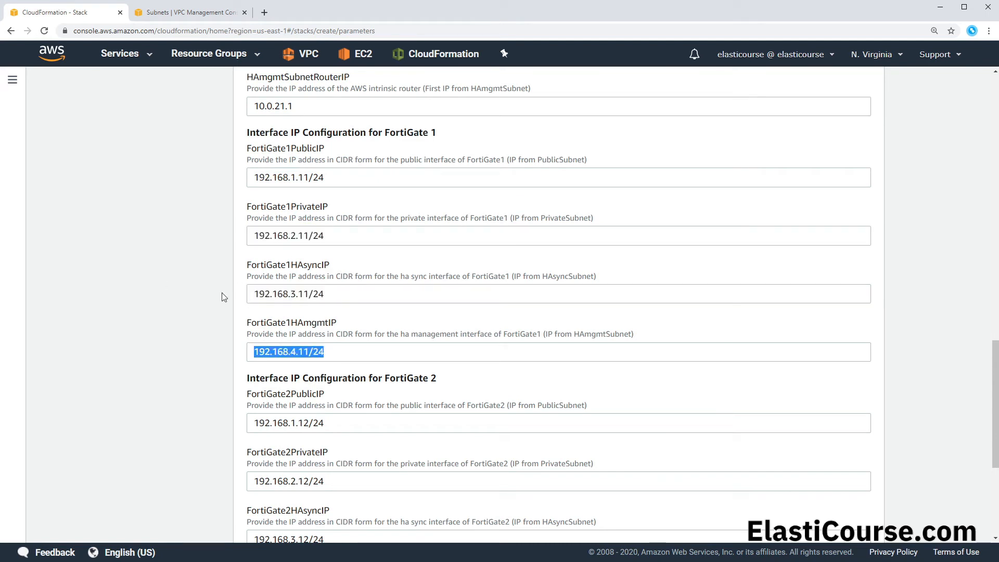
pyautogui.doubleClick(334, 177)
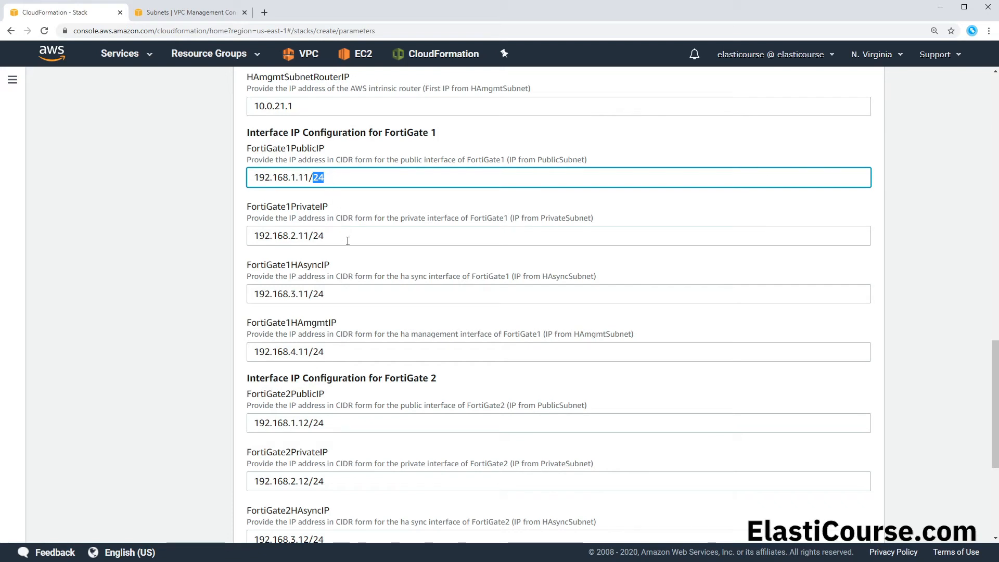
pyautogui.scroll(-3, 348, 241)
pyautogui.moveTo(443, 231); pyautogui.dragTo(248, 221)
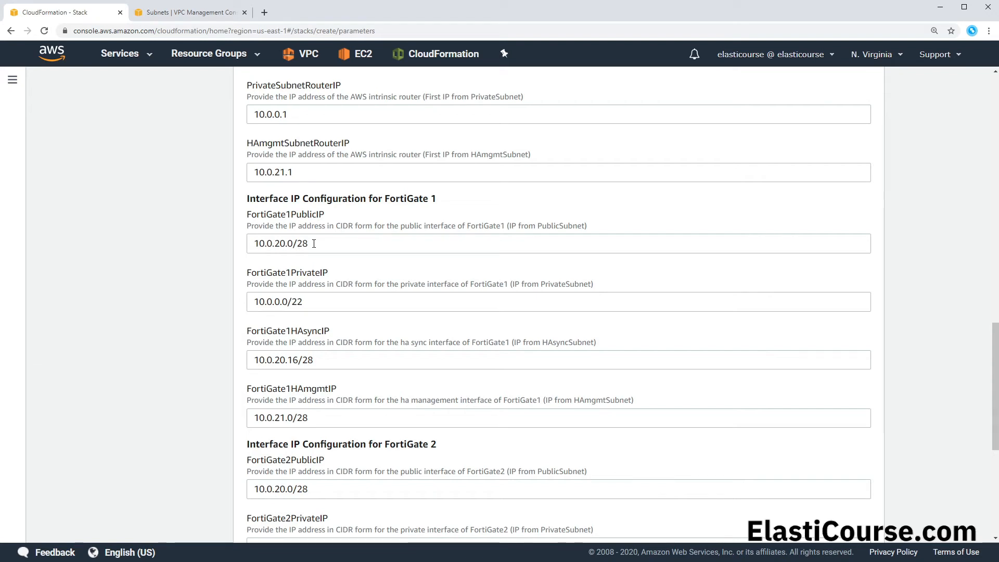
# Step: Set FortiGate1PublicIP to 10.0.20.5/28 and FortiGate1PrivateIP to 10.0.0.5/22
pyautogui.moveTo(294, 244); pyautogui.dragTo(287, 244)
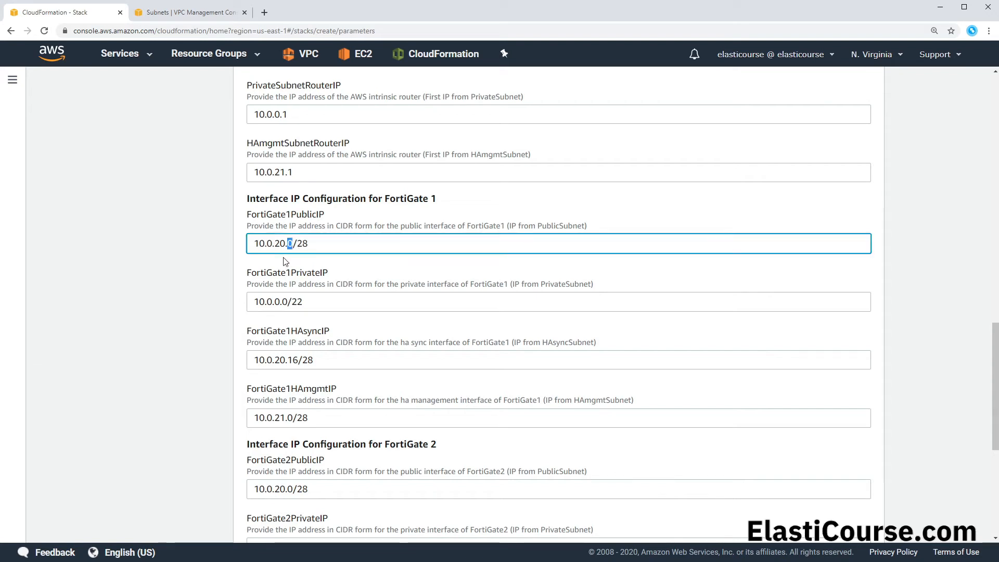
pyautogui.write('5')
pyautogui.scroll(-1, 286, 261)
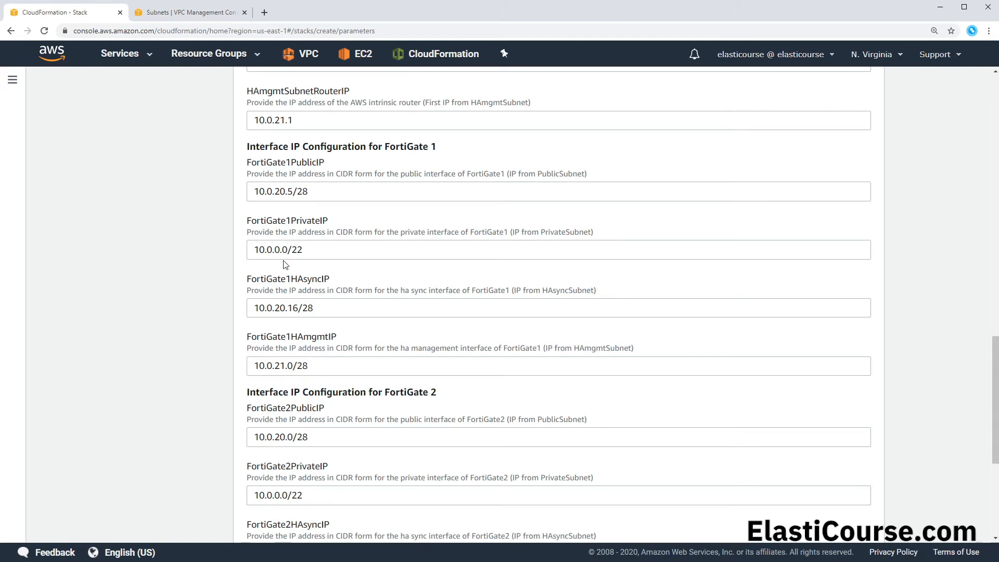
pyautogui.moveTo(283, 249); pyautogui.dragTo(287, 251)
pyautogui.write('5')
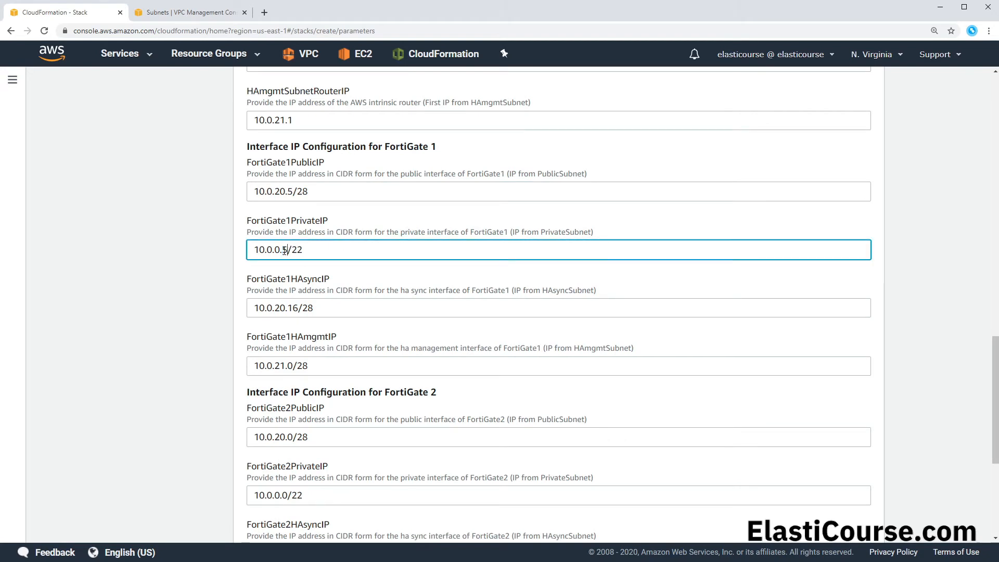
# Step: Set FortiGate1HAsyncIP to 10.0.20.20/28 and FortiGate1HAmgmtIP to 10.0.21.5/28
pyautogui.click(278, 323)
pyautogui.click(295, 309)
pyautogui.doubleClick(295, 308)
pyautogui.write('20')
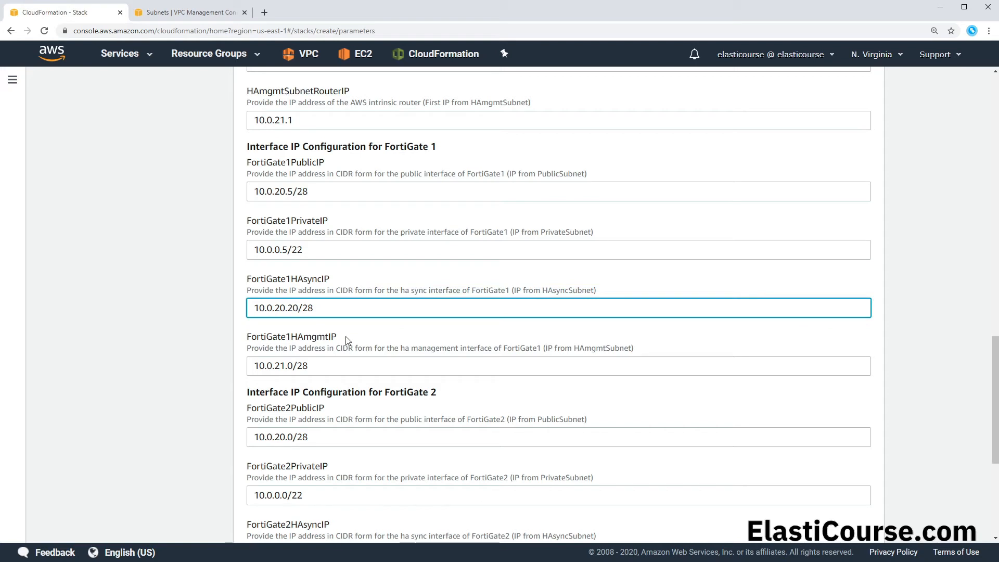
pyautogui.doubleClick(290, 366)
pyautogui.write('5')
pyautogui.click(219, 250)
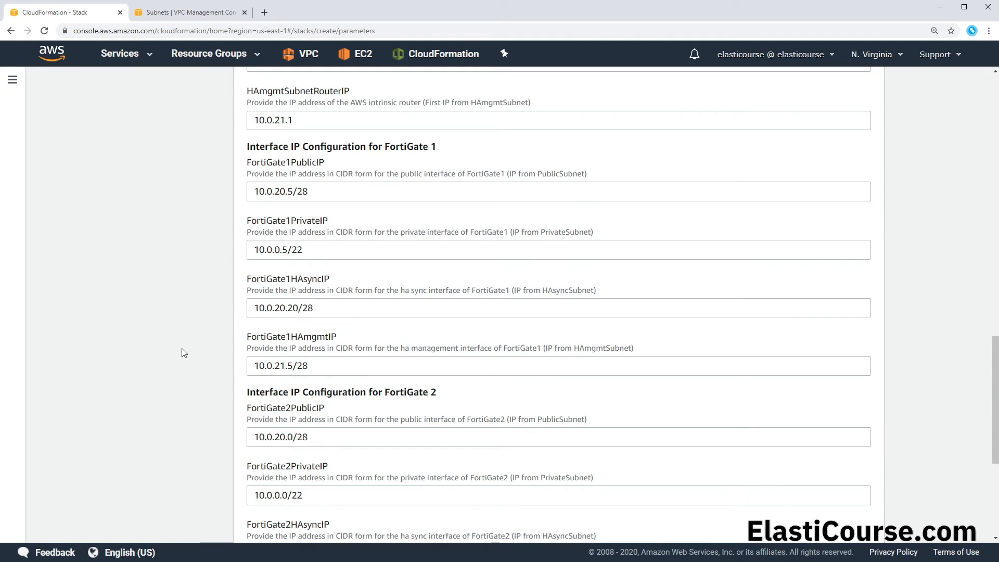
# Step: Set FortiGate2PublicIP to 10.0.20.6/28 and FortiGate2PrivateIP to 10.0.0.6/22
pyautogui.scroll(-2, 223, 373)
pyautogui.scroll(-4, 223, 374)
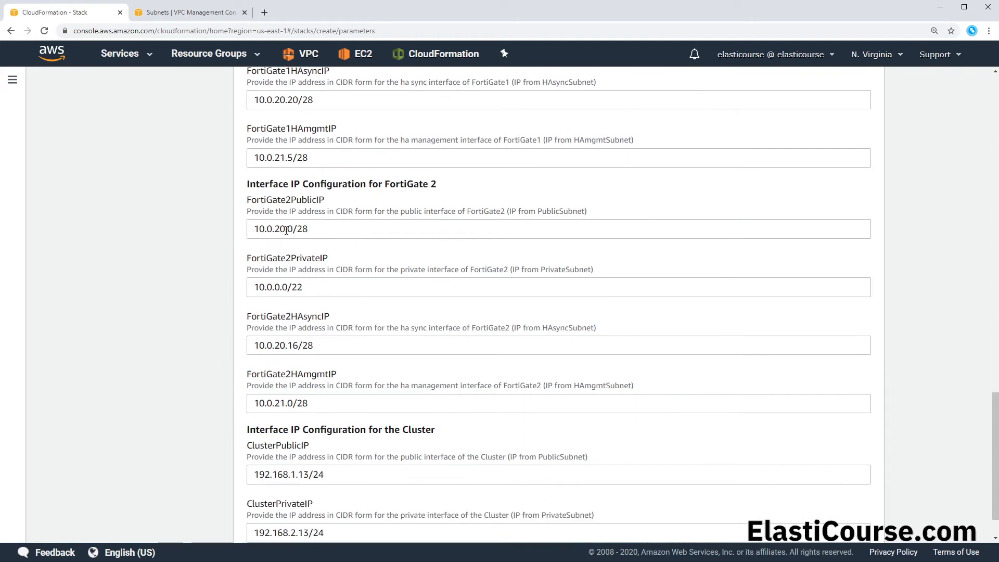
pyautogui.click(290, 229)
pyautogui.doubleClick(290, 229)
pyautogui.click(290, 229)
pyautogui.press('Delete')
pyautogui.write('6')
pyautogui.click(283, 288)
pyautogui.press('Delete')
pyautogui.write('6')
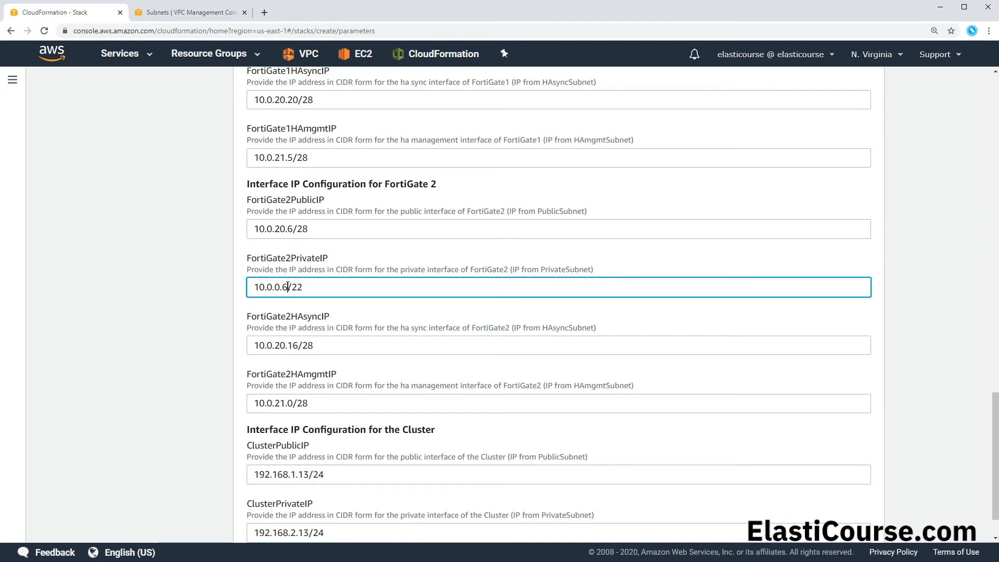
# Step: Set FortiGate2HAsyncIP to 10.0.20.21/28 and FortiGate2HAmgmtIP to 10.0.21.6/28
pyautogui.click(293, 346)
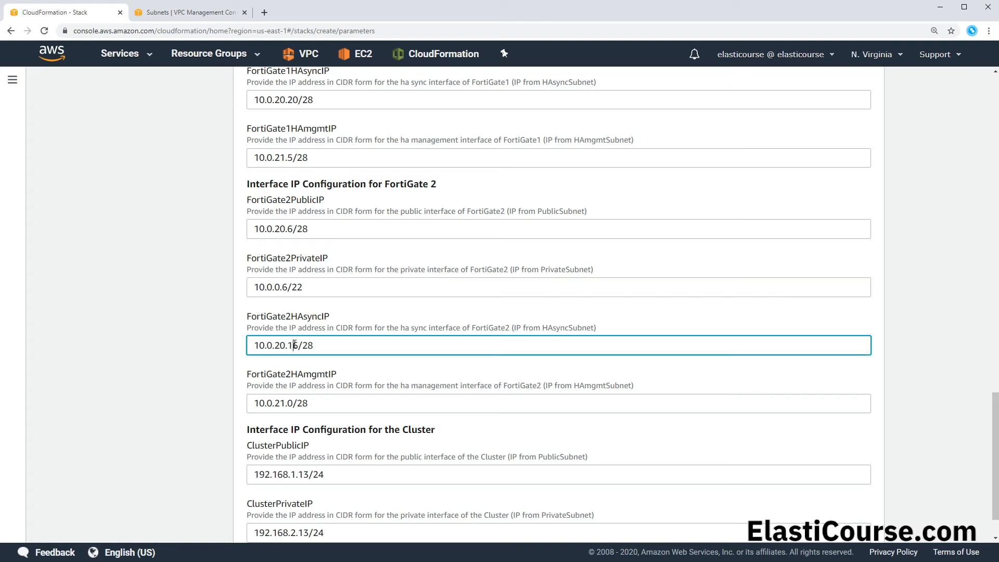
pyautogui.moveTo(287, 346); pyautogui.dragTo(299, 343)
pyautogui.write('21')
pyautogui.click(289, 406)
pyautogui.moveTo(288, 404); pyautogui.dragTo(295, 405)
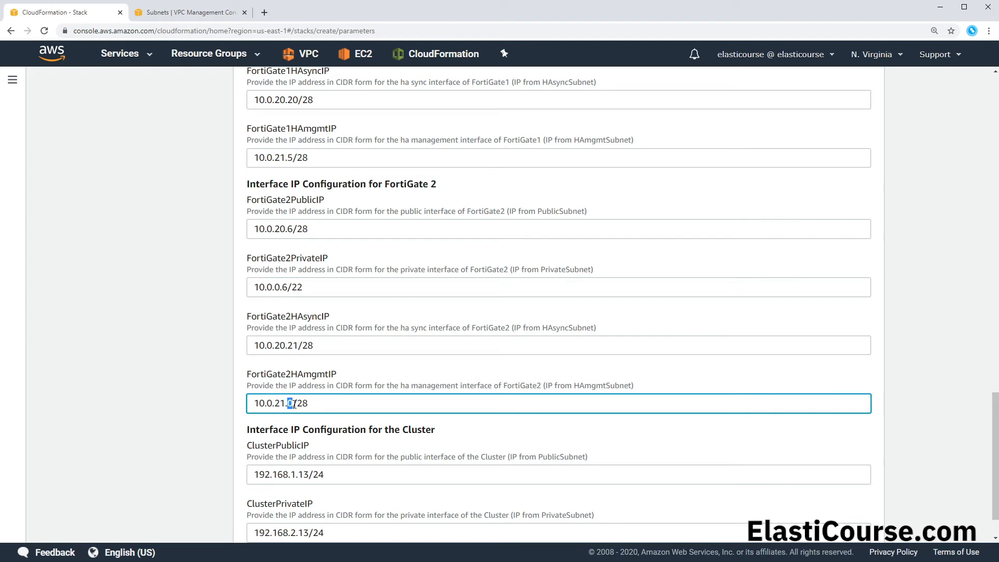
pyautogui.write('6')
# Step: Copy FortiGate 2's public IP into ClusterPublicIP and change it to 10.0.20.7/28
pyautogui.scroll(-1, 315, 404)
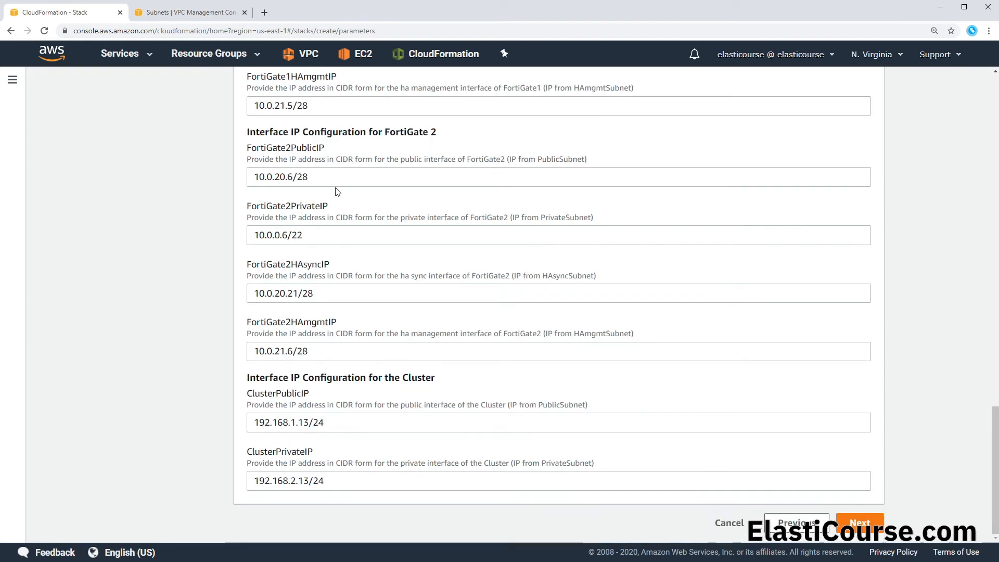
pyautogui.moveTo(333, 180); pyautogui.dragTo(185, 182)
pyautogui.hotkey('ctrl', 'c')
pyautogui.tripleClick(290, 422)
pyautogui.hotkey('ctrl', 'v')
pyautogui.moveTo(287, 422); pyautogui.dragTo(294, 422)
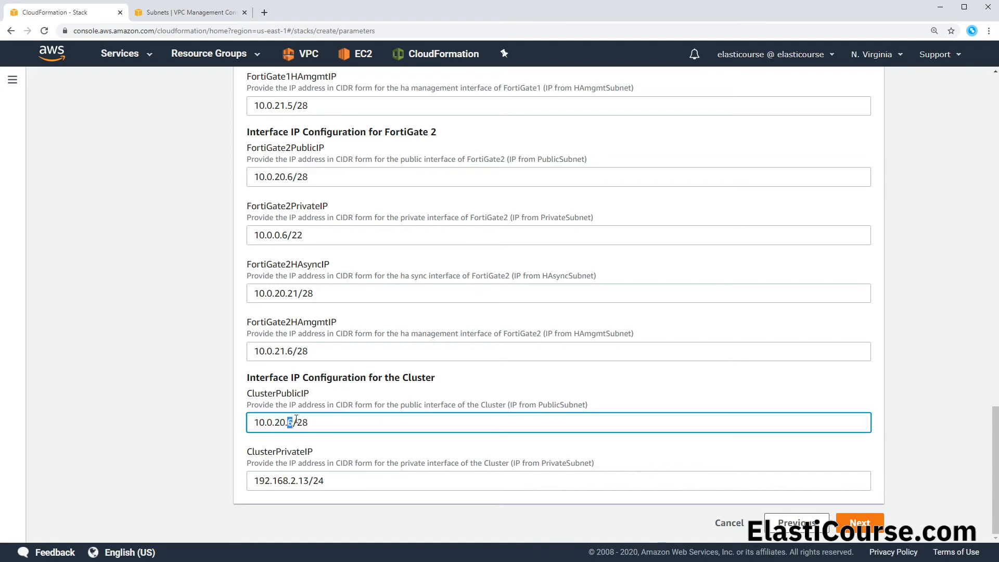
pyautogui.write('7')
pyautogui.click(247, 461)
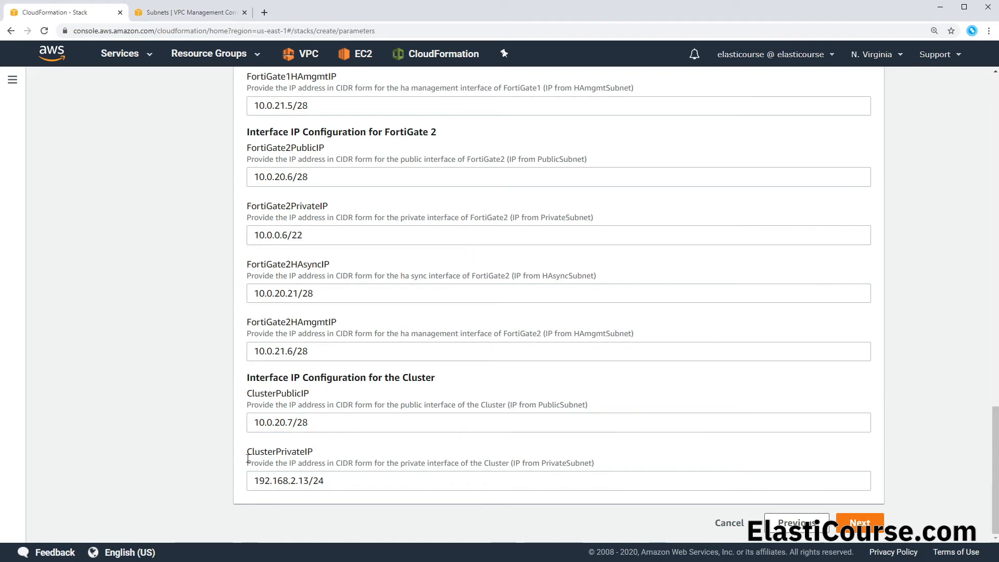
# Step: Copy FortiGate 2's private IP into ClusterPrivateIP and change it to 10.0.0.7/22
pyautogui.tripleClick(324, 234)
pyautogui.hotkey('ctrl', 'c')
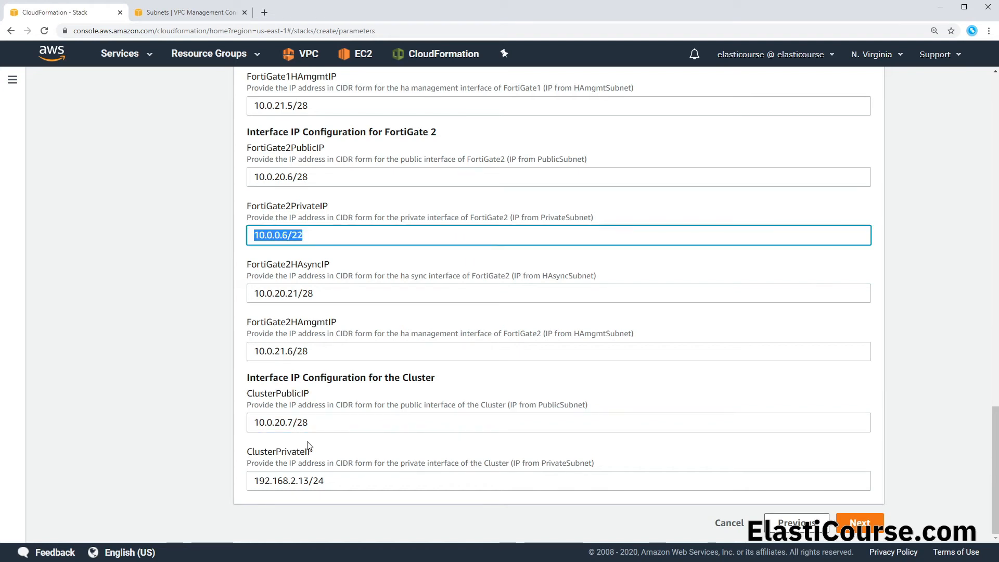
pyautogui.tripleClick(345, 480)
pyautogui.hotkey('ctrl', 'v')
pyautogui.doubleClick(284, 481)
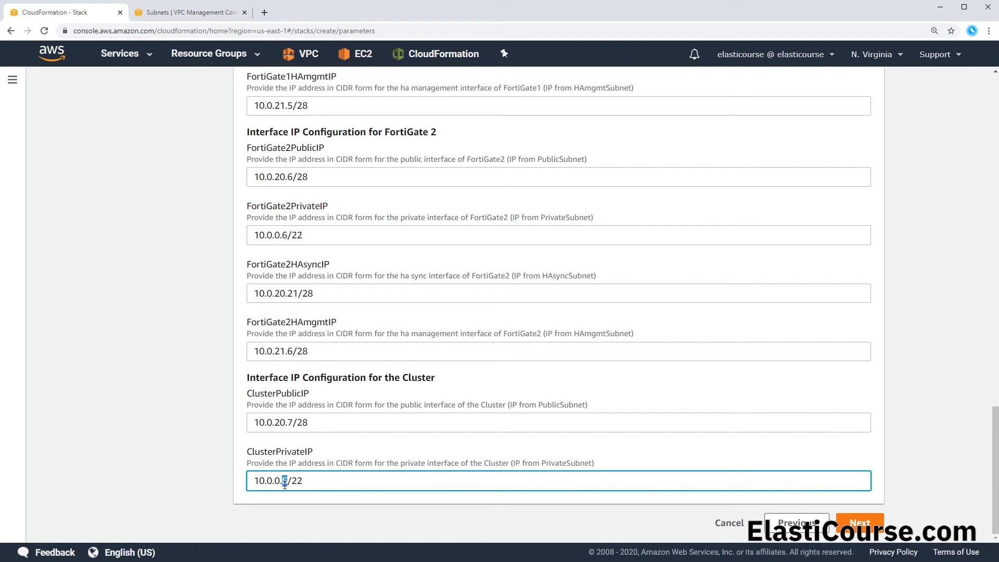
pyautogui.write('7')
pyautogui.click(163, 203)
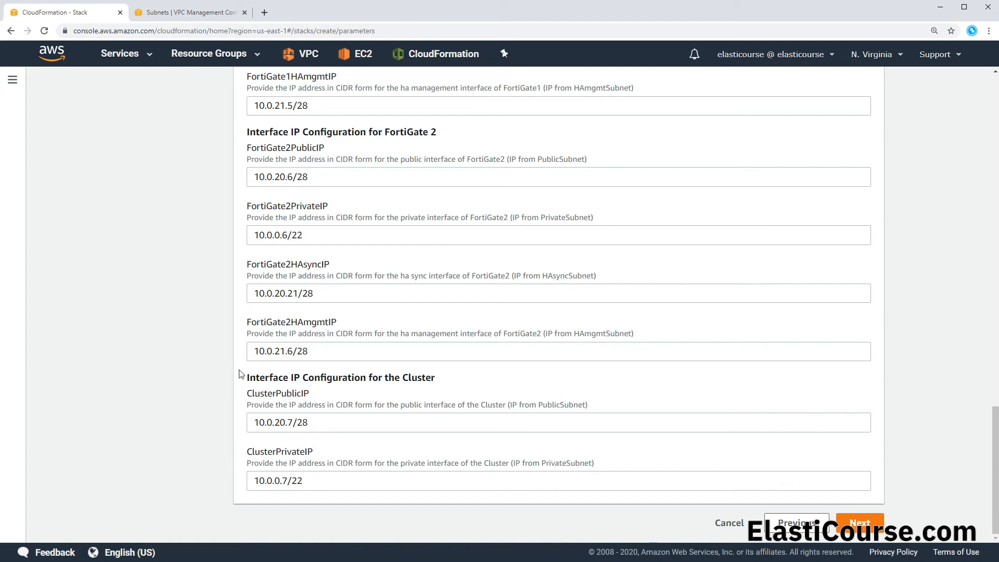
# Step: Submit the parameters, keep the default stack options and proceed to the stack review
pyautogui.click(860, 523)
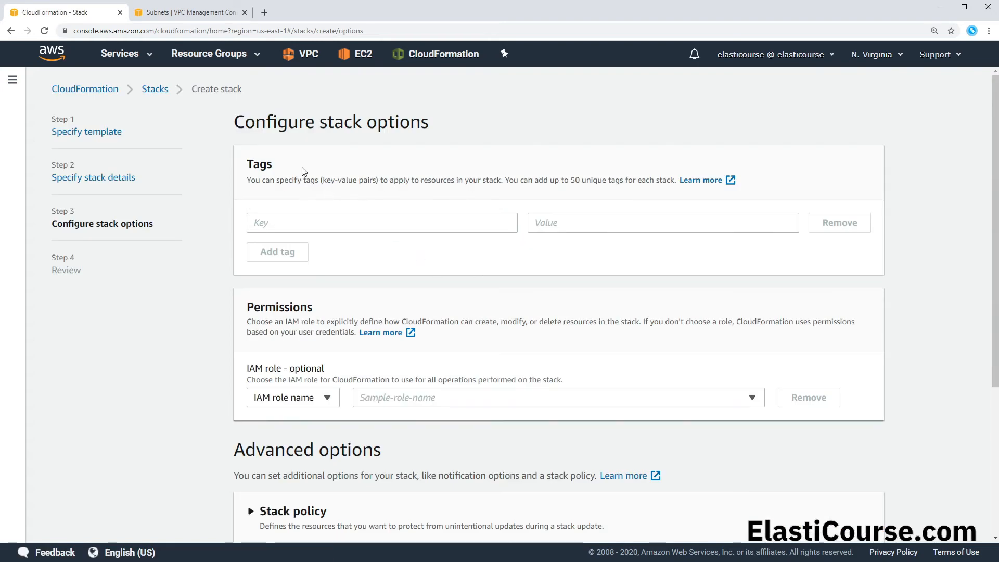
pyautogui.scroll(-4, 364, 206)
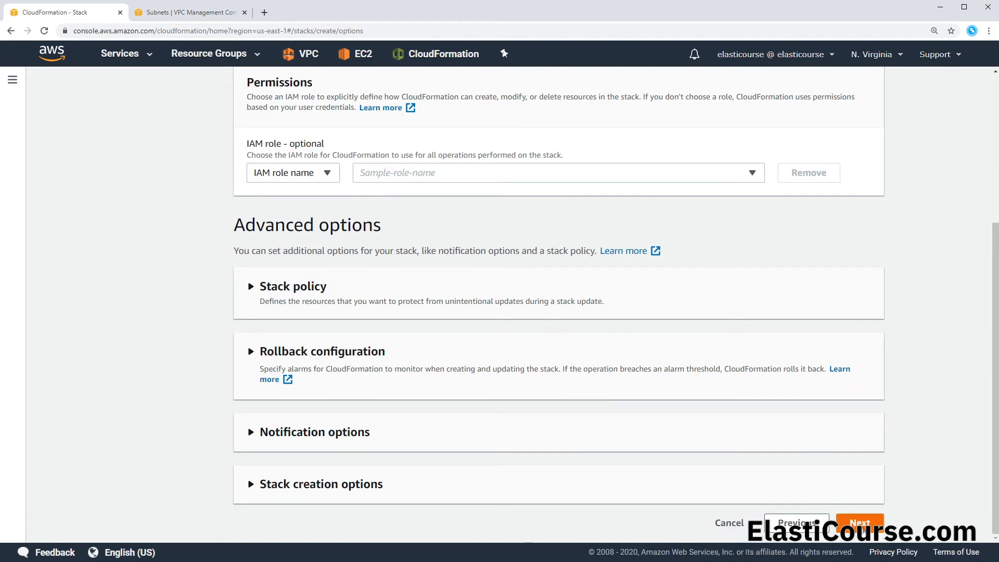
pyautogui.click(860, 525)
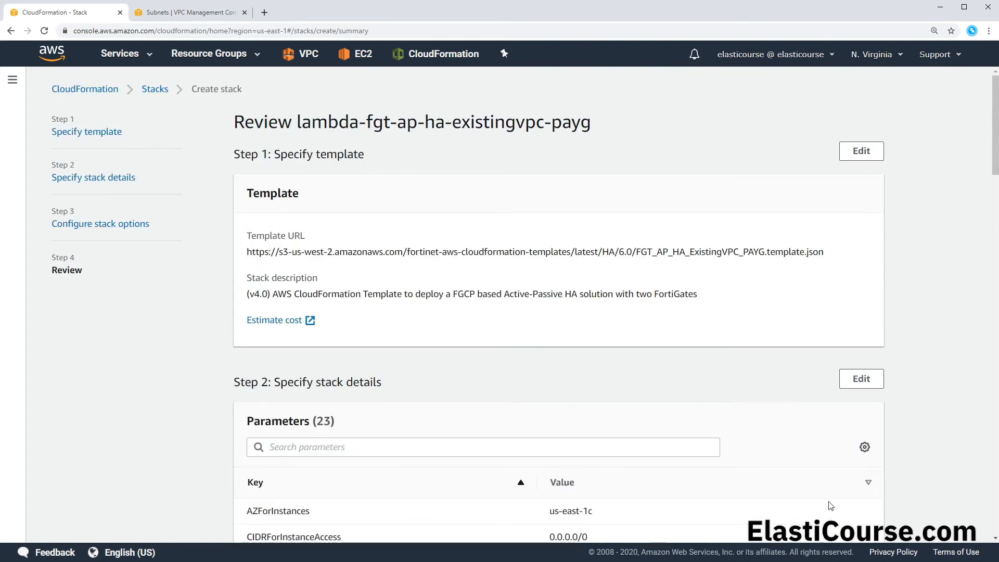
# Step: Open the stack's cost estimate, check the EC2 instance costs and data transfer note, and close the calculator
pyautogui.click(276, 321)
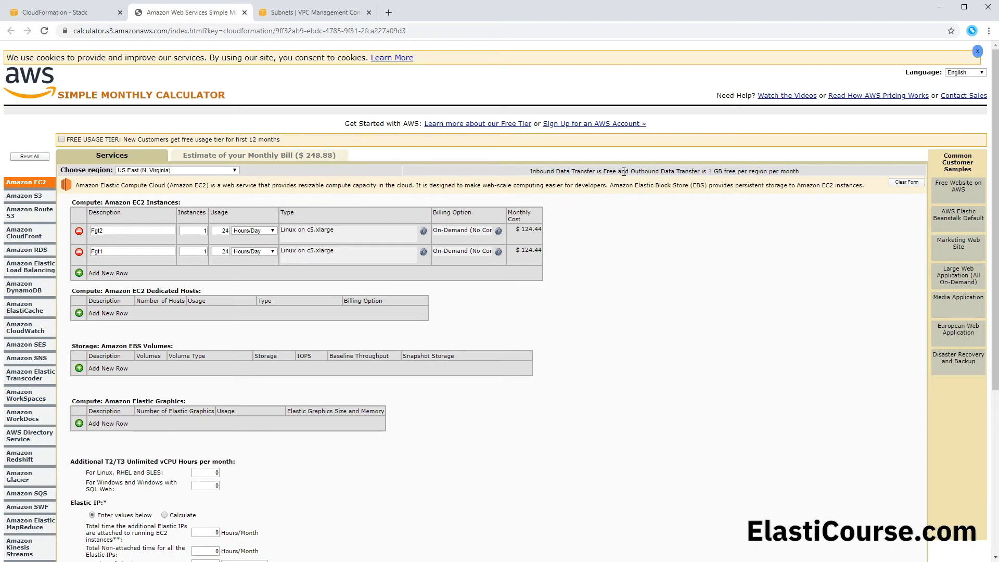
pyautogui.moveTo(635, 172); pyautogui.dragTo(705, 171)
pyautogui.hotkey('ctrl', 'w')
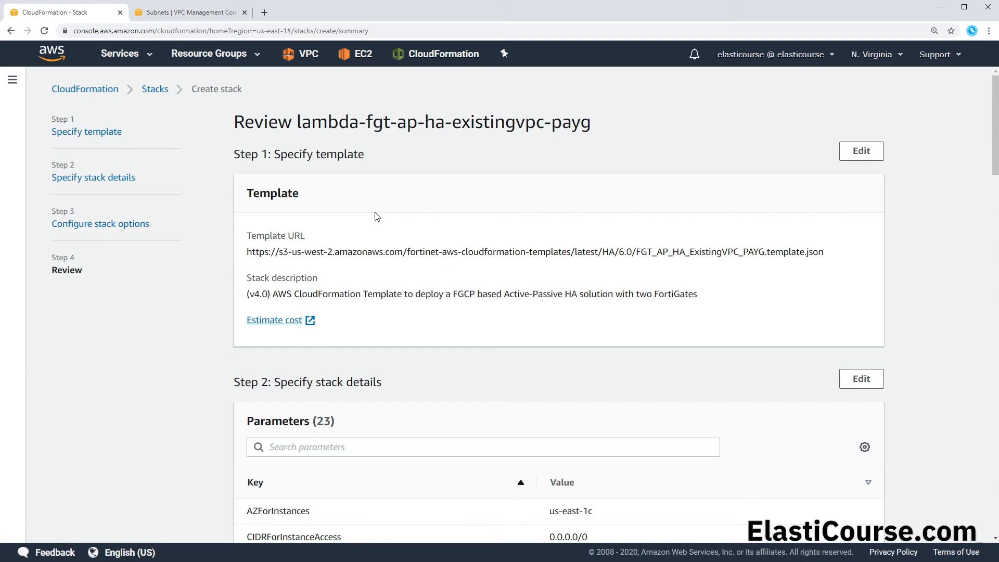
# Step: Check the reviewed parameters, acknowledge that CloudFormation might create IAM resources and create the stack
pyautogui.scroll(-4, 378, 217)
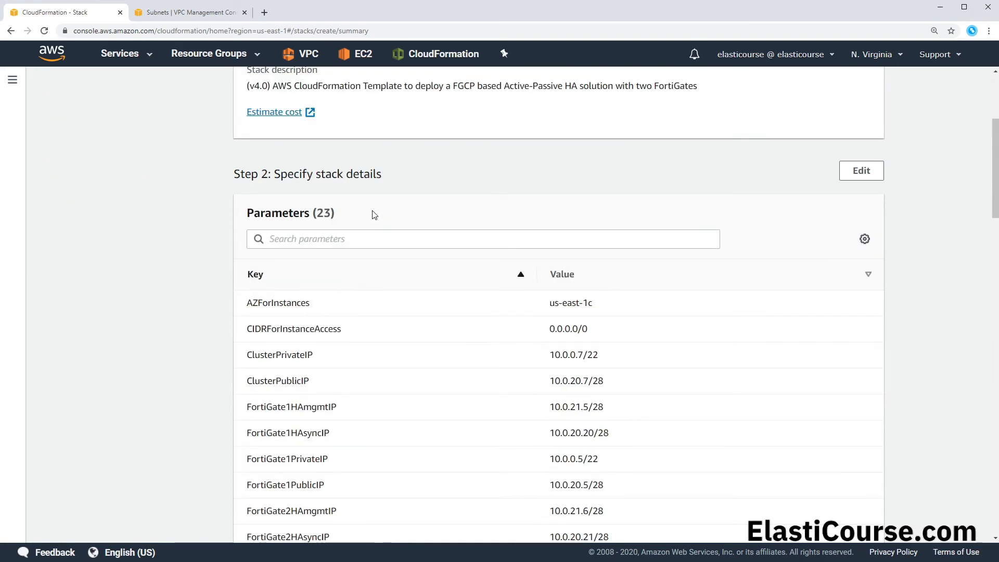
pyautogui.scroll(-2, 372, 214)
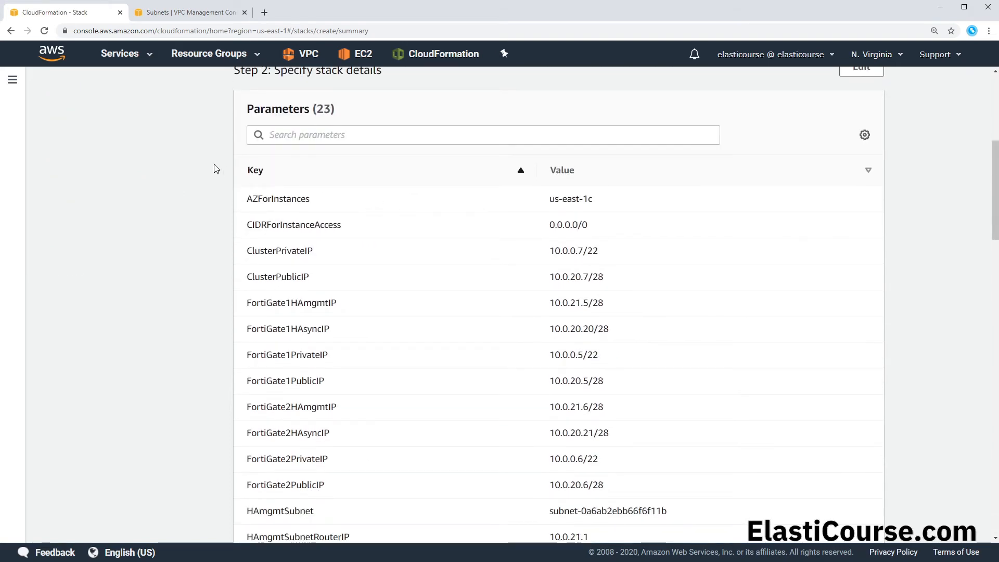
pyautogui.scroll(-15, 216, 170)
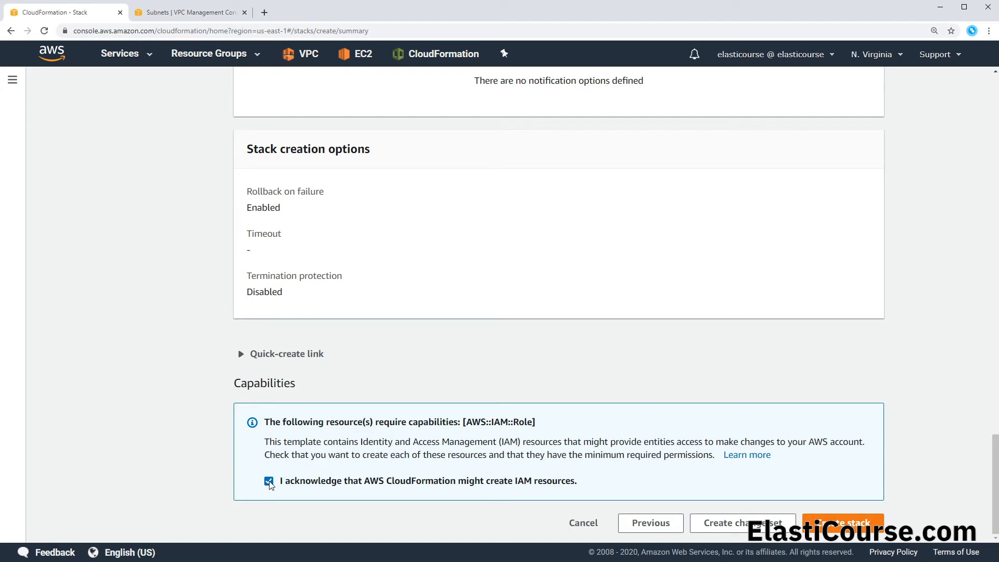
pyautogui.click(860, 525)
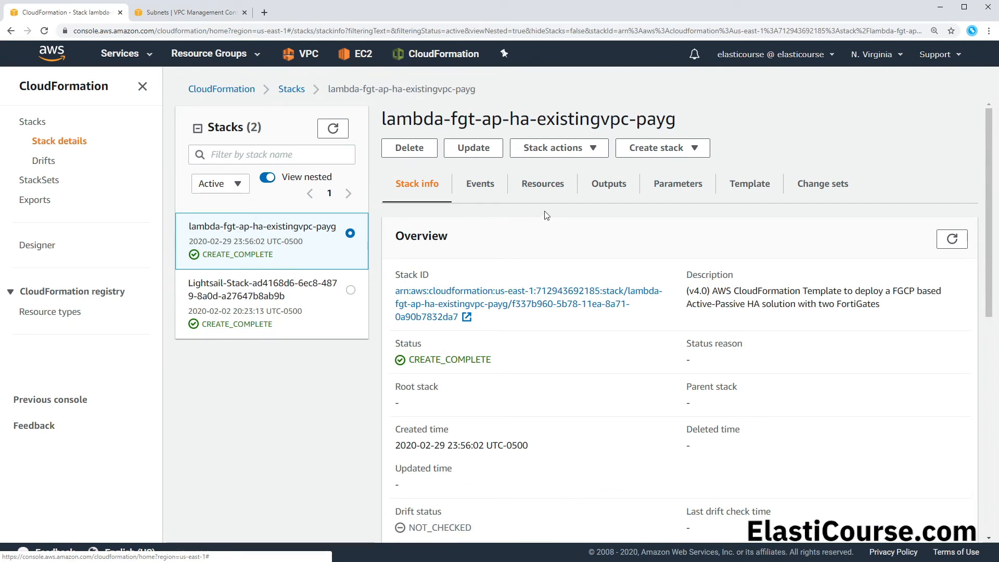
# Step: Examine the resources created by the lambda-fgt-ap-ha-existingvpc-payg stack, including network interfaces, IAM role, security group ingress rule and Elastic IPs
pyautogui.click(553, 189)
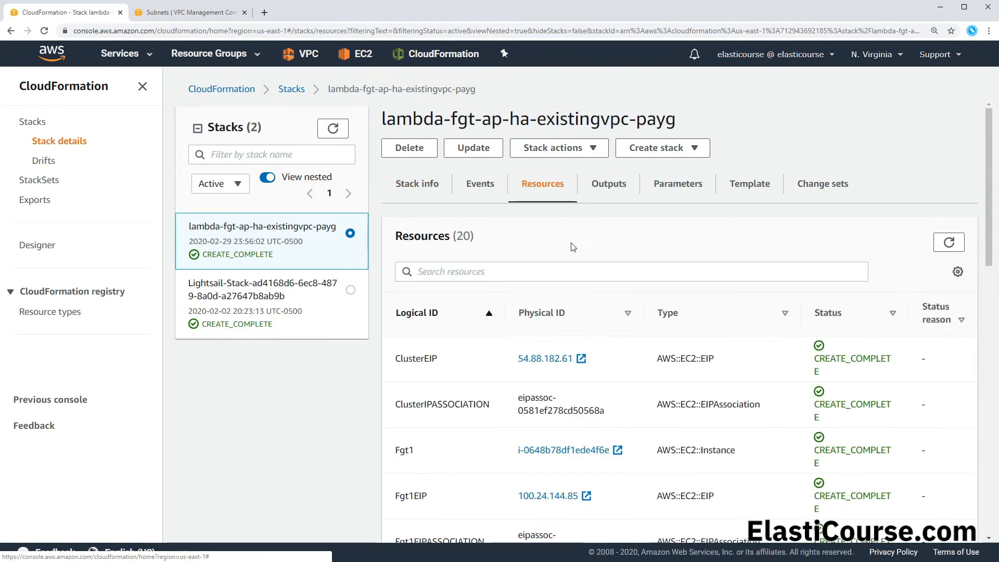
pyautogui.scroll(-9, 652, 316)
pyautogui.scroll(-5, 649, 318)
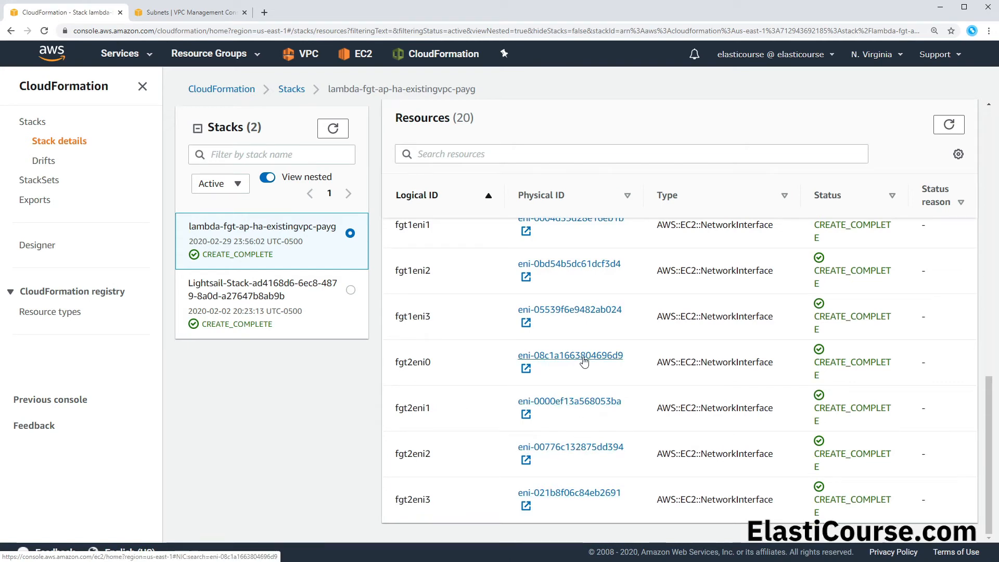
pyautogui.scroll(2, 584, 360)
pyautogui.scroll(3, 585, 359)
pyautogui.moveTo(661, 389); pyautogui.dragTo(724, 390)
pyautogui.scroll(1, 723, 391)
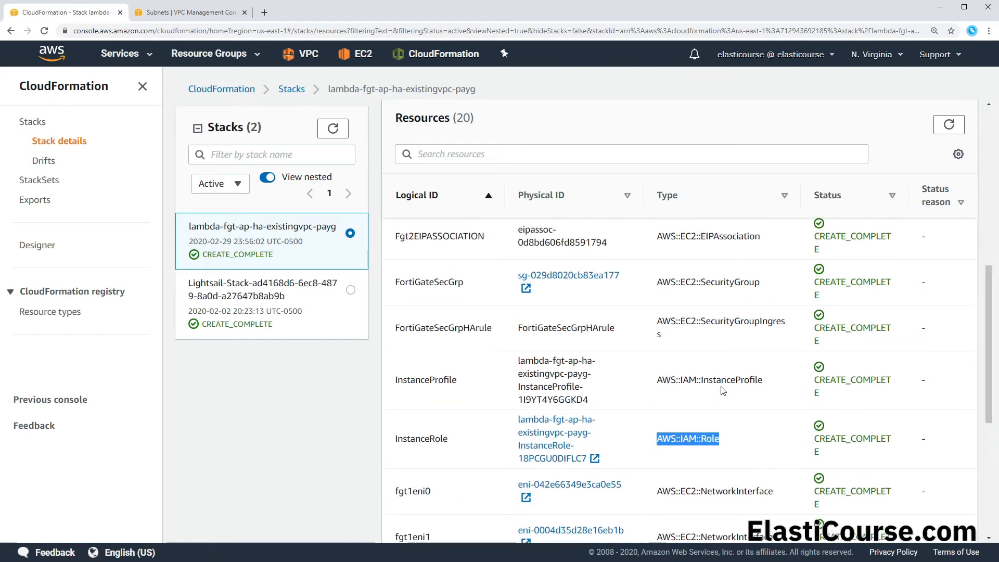
pyautogui.moveTo(656, 317); pyautogui.dragTo(685, 339)
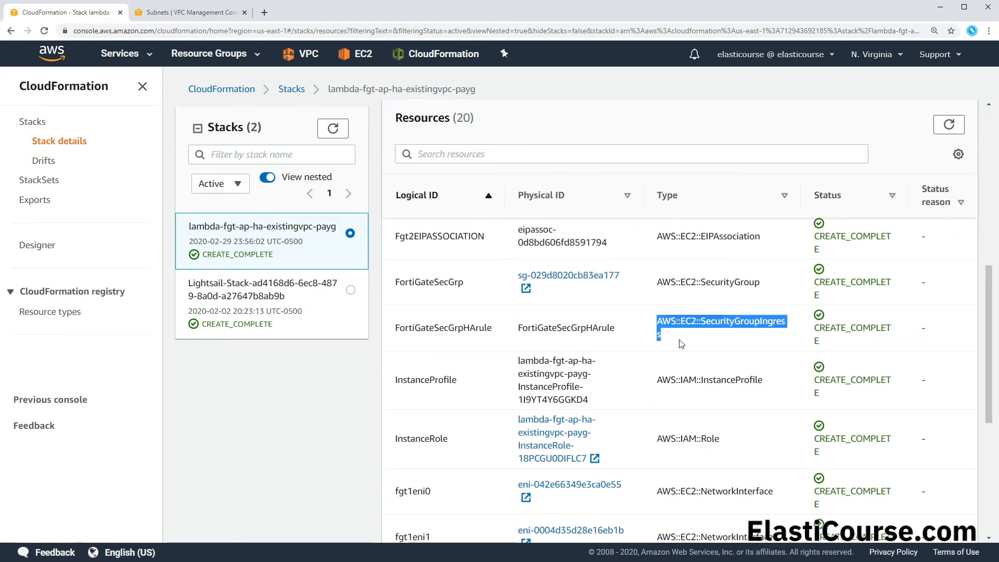
pyautogui.scroll(2, 681, 344)
pyautogui.scroll(4, 680, 340)
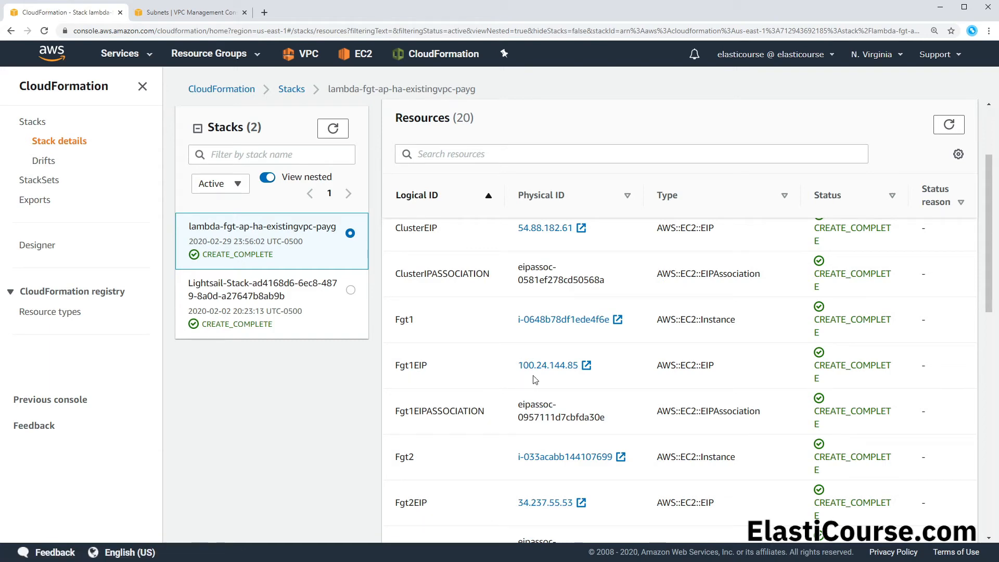
pyautogui.scroll(2, 539, 380)
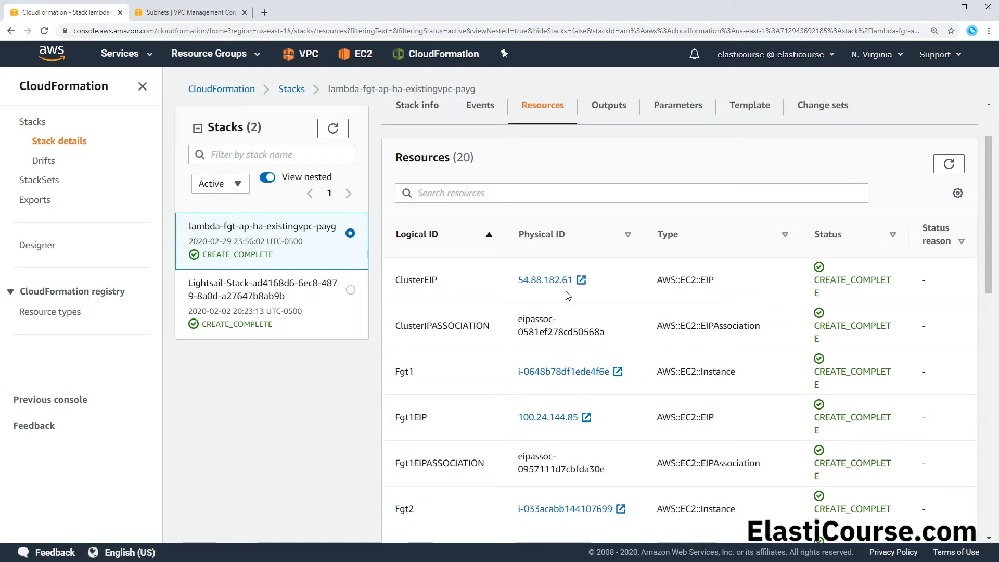
# Step: Examine the Elastic IP address assigned to the ClusterEIP resource of the stack
pyautogui.moveTo(508, 289); pyautogui.dragTo(574, 291)
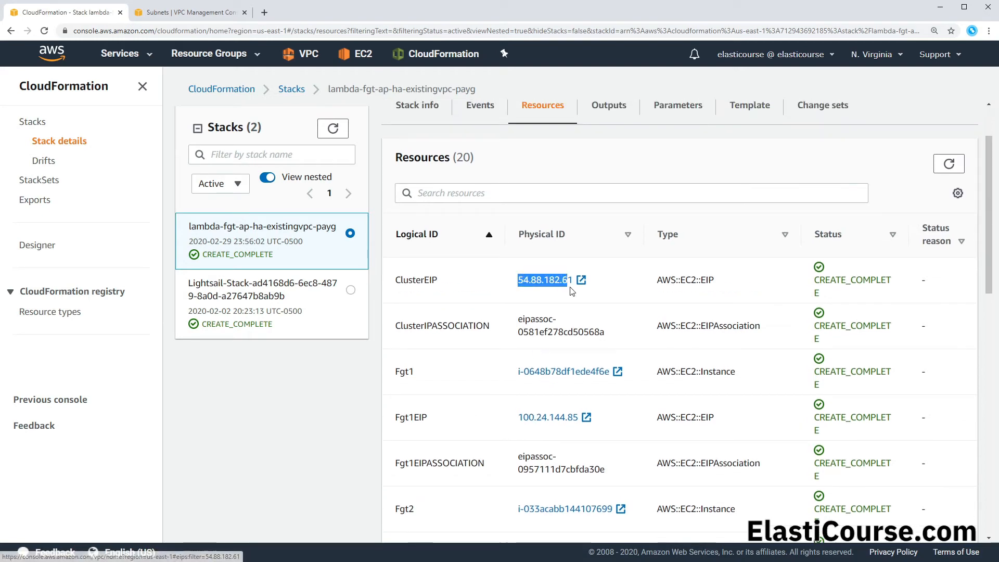
pyautogui.click(542, 295)
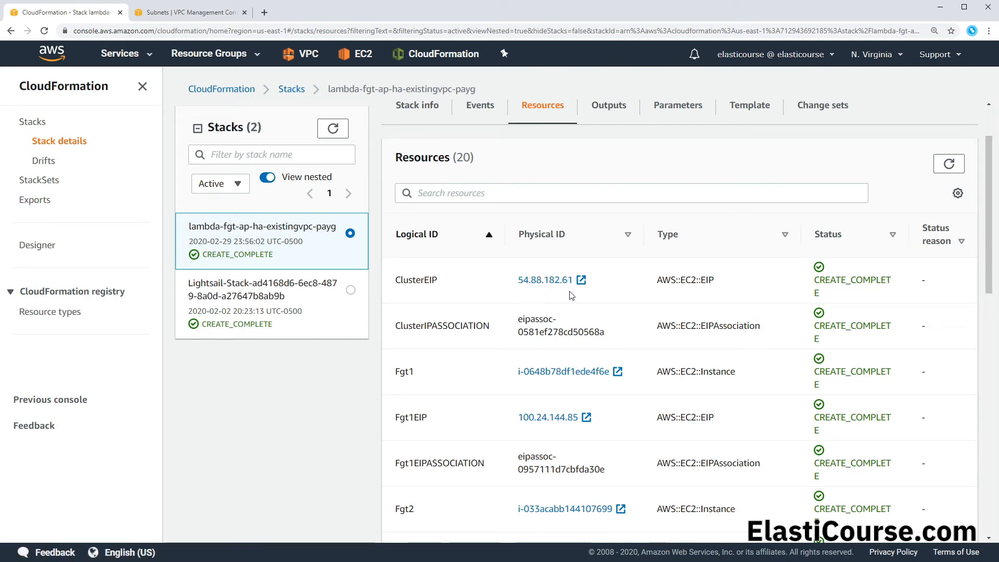
pyautogui.moveTo(572, 296); pyautogui.dragTo(603, 336)
# Step: From the stack outputs, copy the initial FortiGate password and open the ClusterLoginURL
pyautogui.click(599, 110)
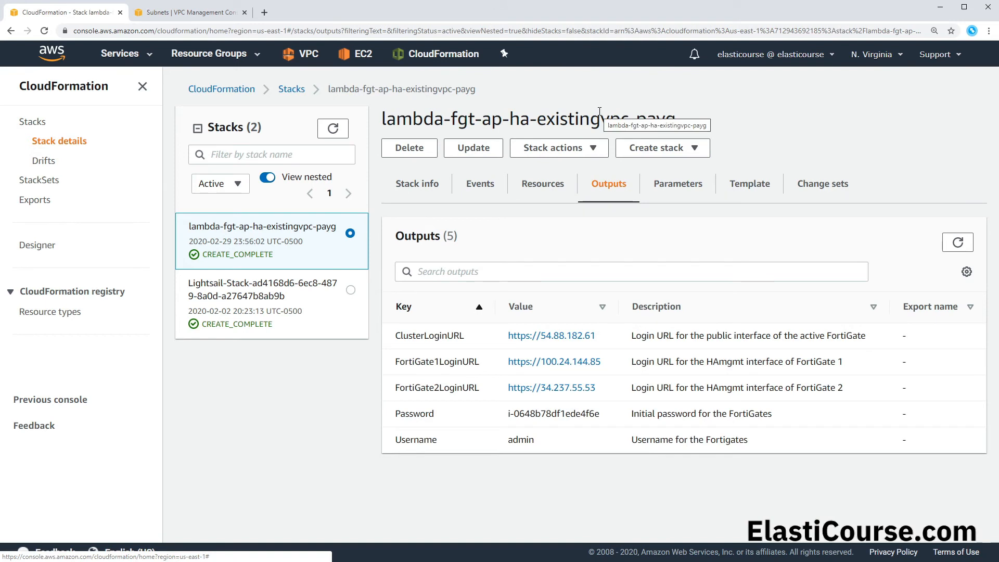
pyautogui.moveTo(508, 441); pyautogui.dragTo(602, 415)
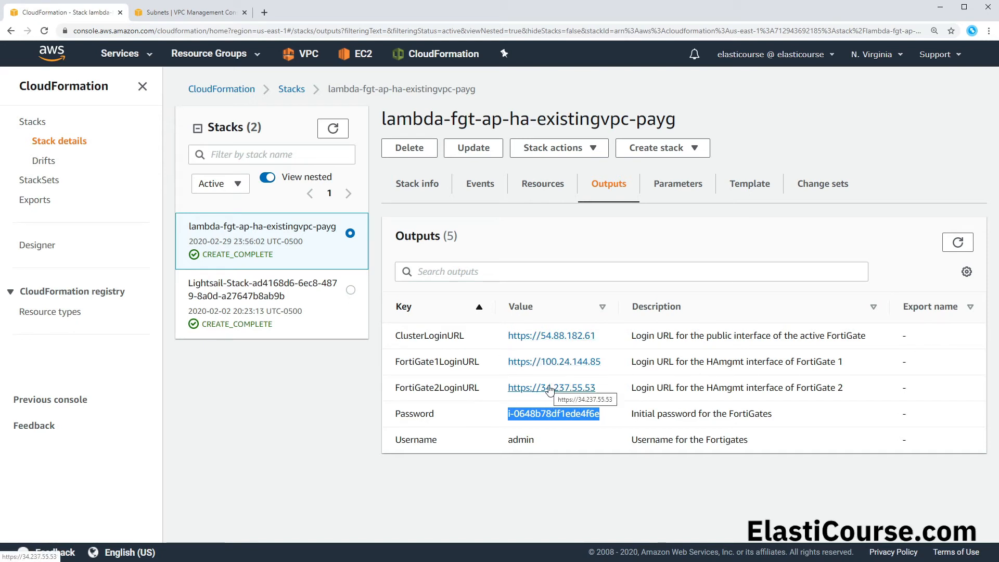
pyautogui.click(507, 433)
pyautogui.click(540, 336)
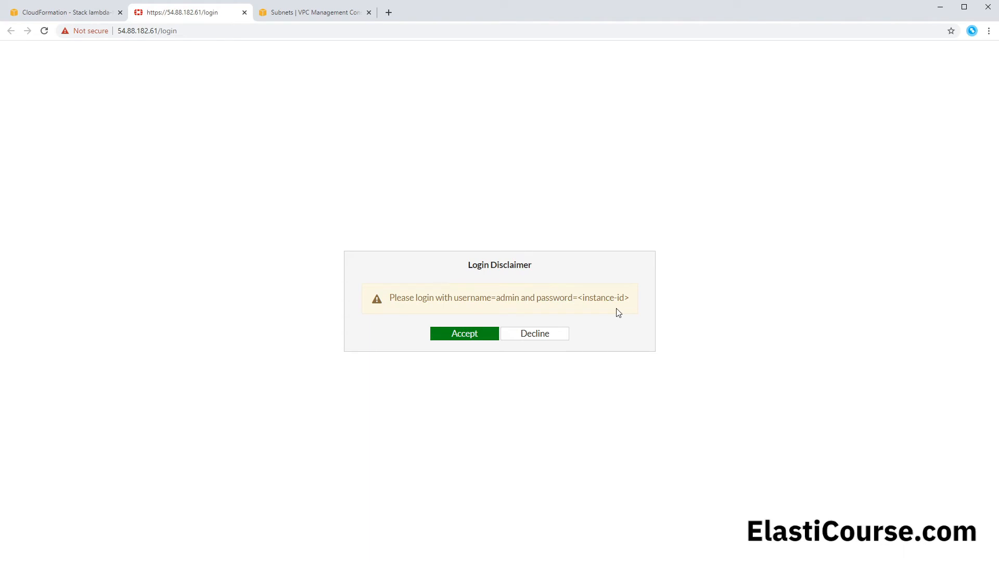
# Step: Accept the login disclaimer and log in to the cluster as admin with the copied initial password
pyautogui.click(474, 336)
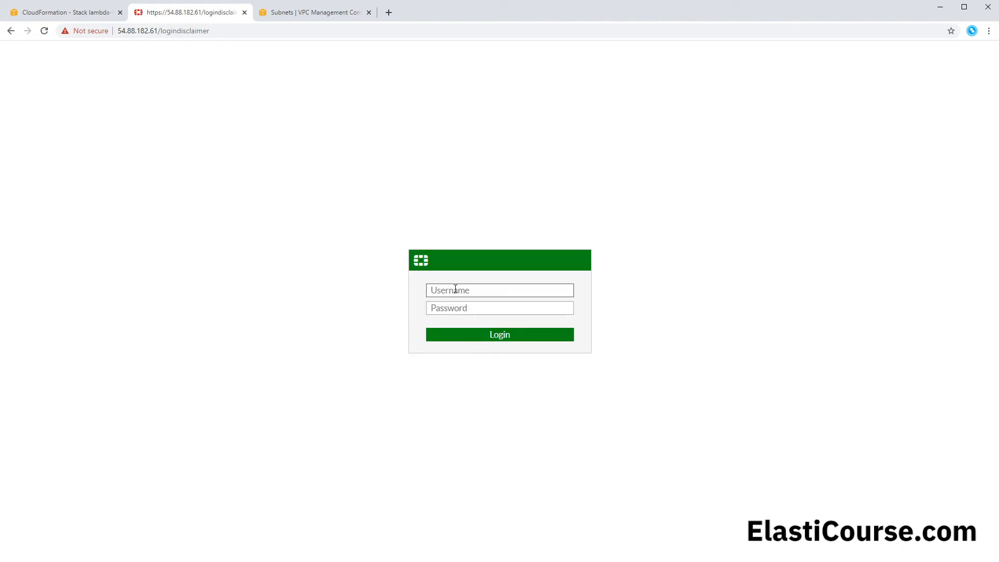
pyautogui.write('admin')
pyautogui.press('Tab')
pyautogui.hotkey('ctrl', 'v')
pyautogui.press('Return')
# Step: Replace the initial admin password with a new one, confirm it and continue to the Fgt1 dashboard
pyautogui.hotkey('ctrl', 'v')
pyautogui.click(417, 329)
pyautogui.write('•••••')
pyautogui.press('Tab')
pyautogui.write('•••')
pyautogui.click(491, 345)
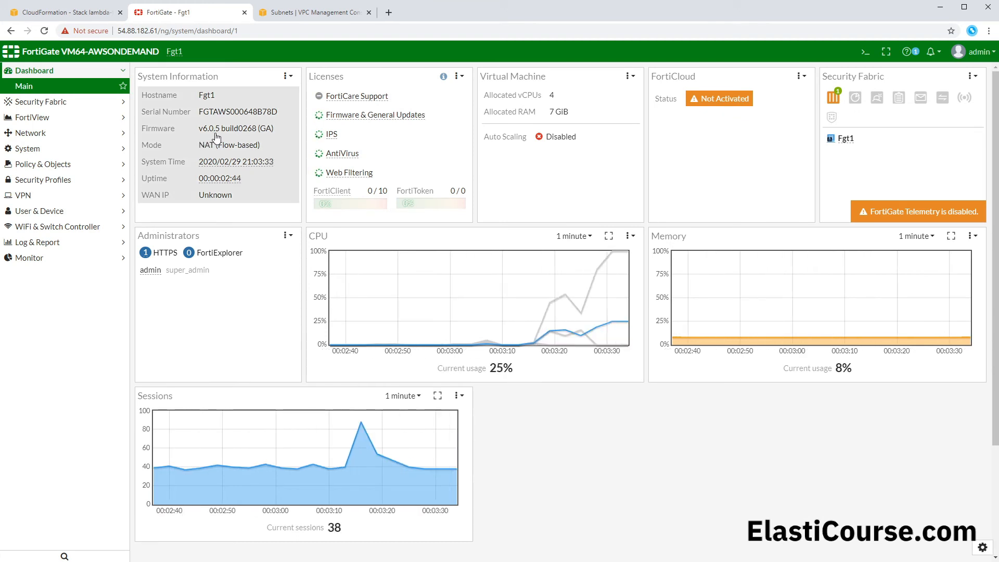
# Step: Examine Fgt1's network interface addresses and the HA cluster members' roles, ports and synchronization status
pyautogui.click(49, 134)
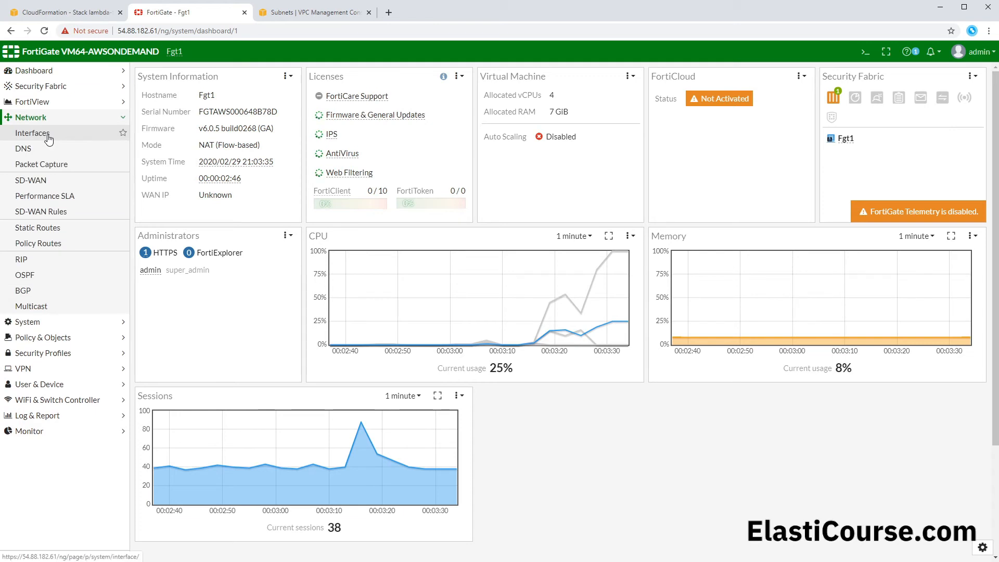
pyautogui.click(49, 135)
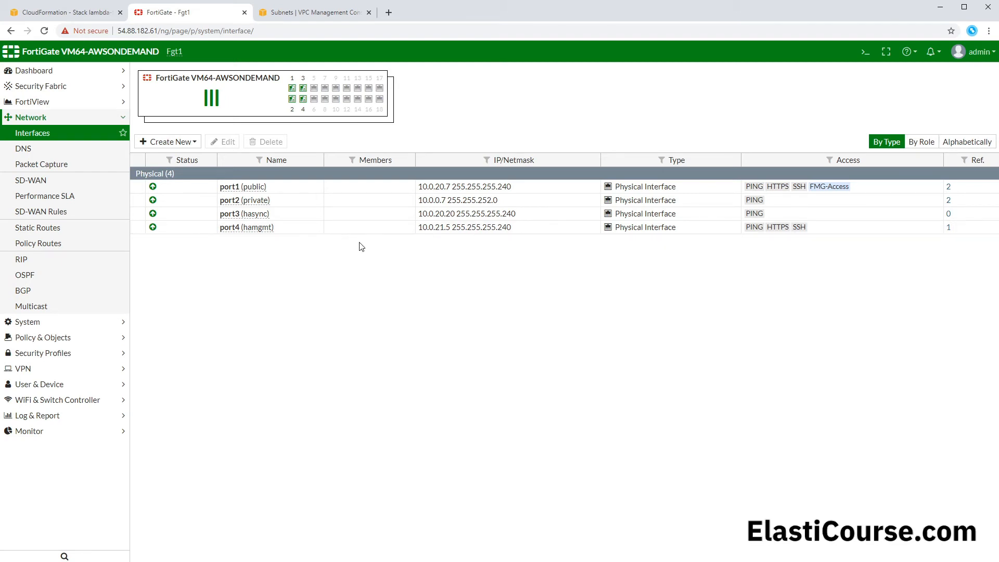
pyautogui.click(23, 323)
pyautogui.click(45, 215)
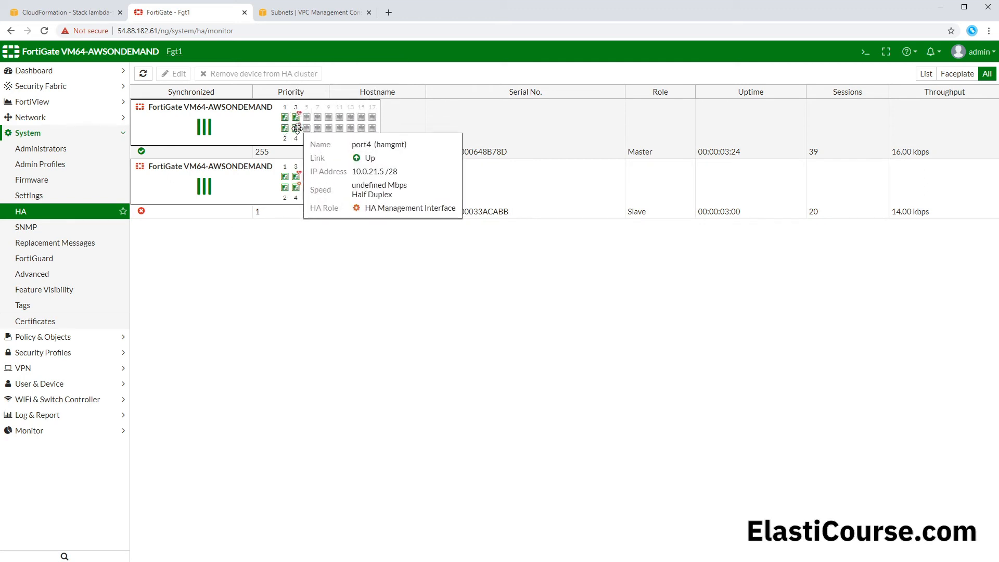
pyautogui.moveTo(293, 118)
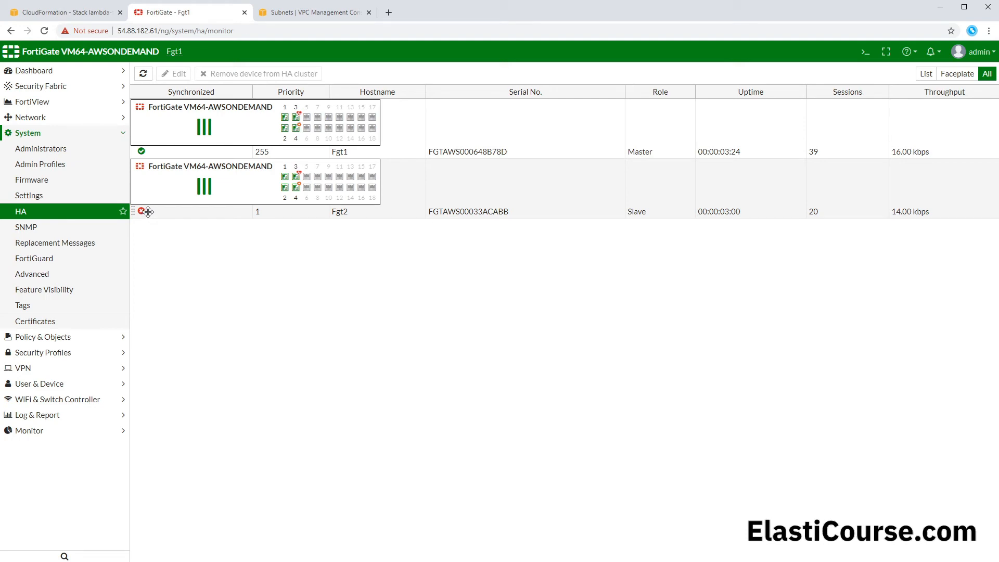
# Step: In the EC2 instances list, rename the two lambda-fgt-ap-ha-existingvpc-payg instances to FortiGate1 and FortiGate2
pyautogui.click(312, 12)
pyautogui.click(354, 54)
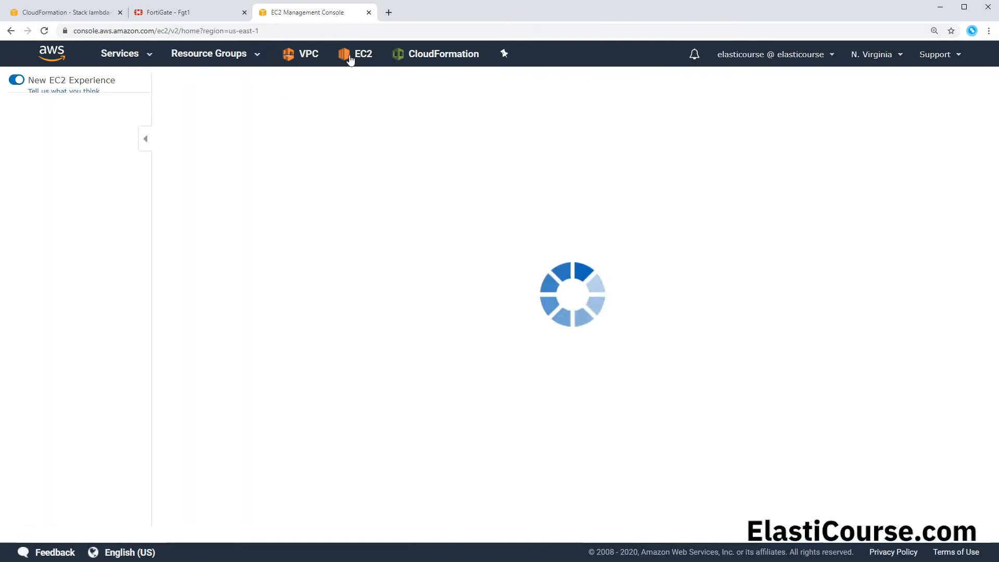
pyautogui.click(233, 189)
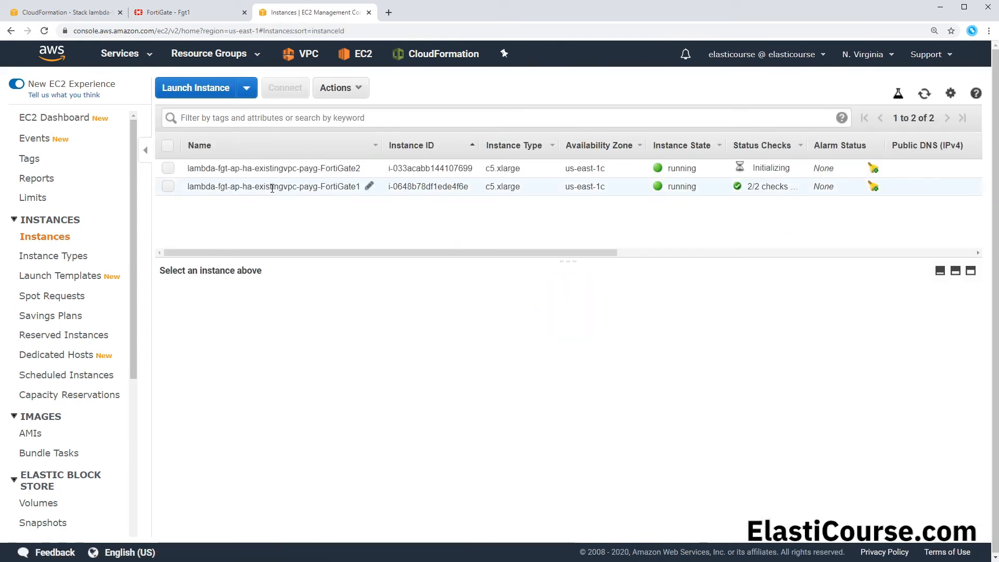
pyautogui.click(271, 189)
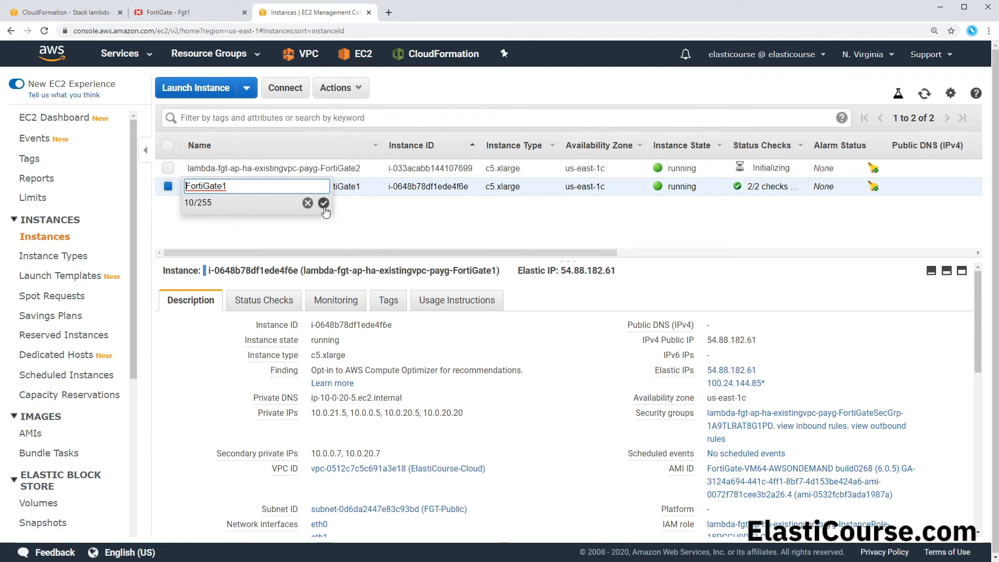
pyautogui.click(323, 203)
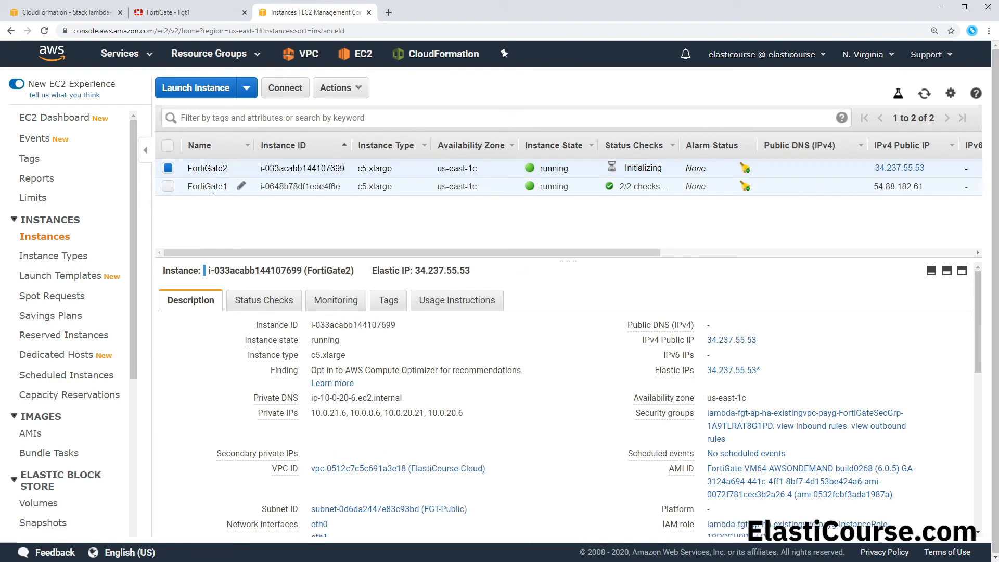
# Step: Examine the FortiGate1 instance's private IPs, secondary private IPs and both Elastic IPs
pyautogui.click(213, 192)
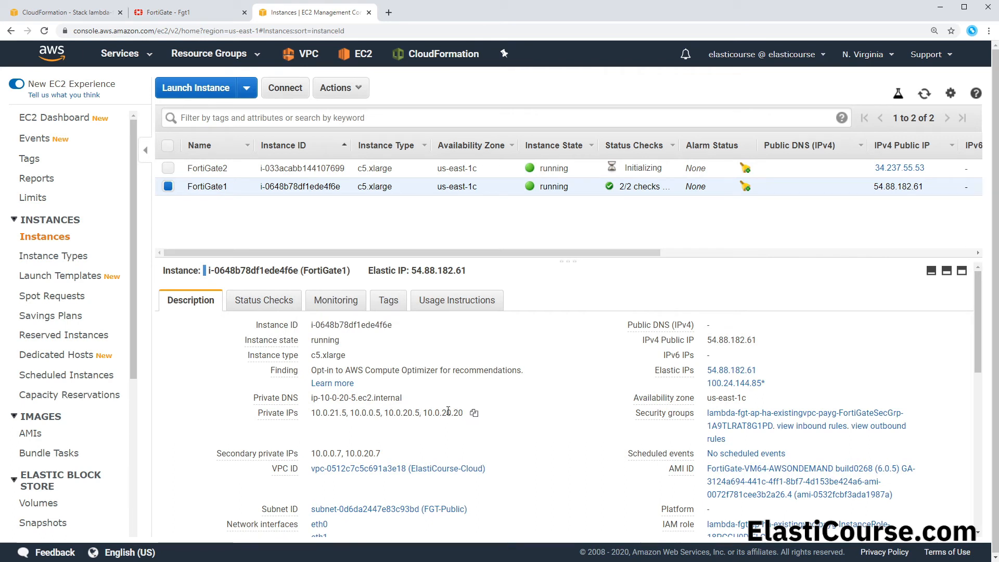
pyautogui.moveTo(242, 460)
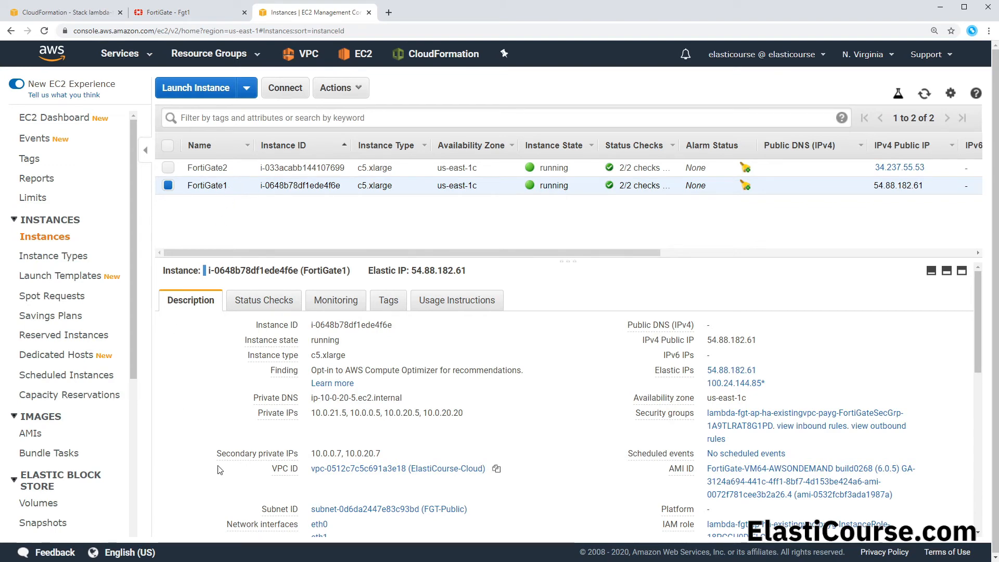
pyautogui.moveTo(241, 462)
pyautogui.moveTo(767, 372); pyautogui.dragTo(706, 371)
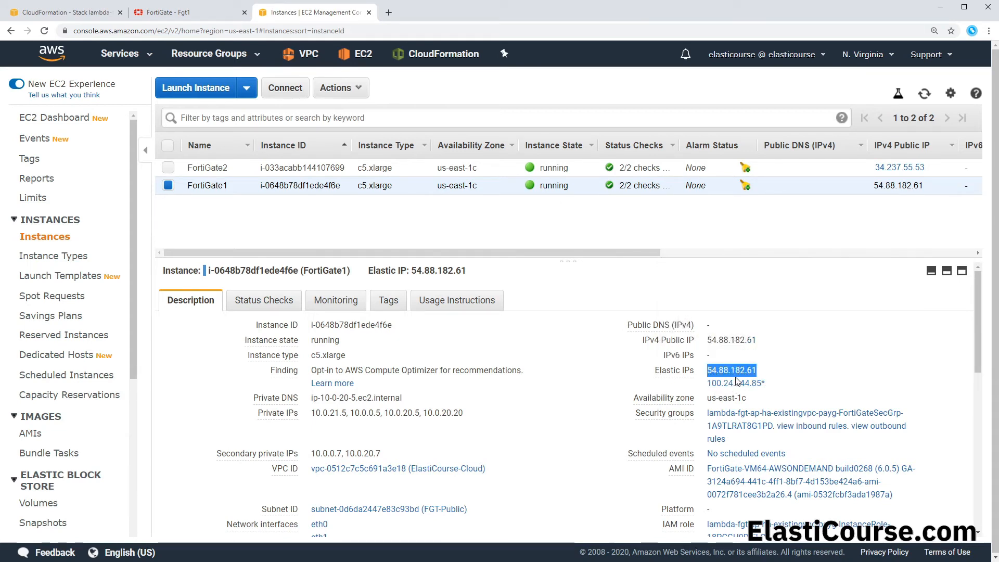
pyautogui.moveTo(766, 384); pyautogui.dragTo(697, 389)
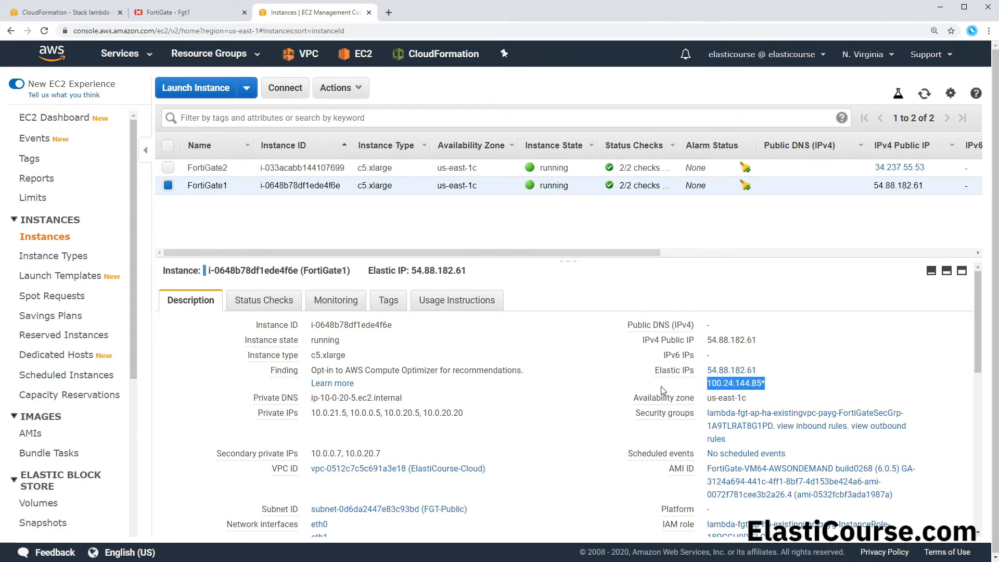
pyautogui.click(582, 373)
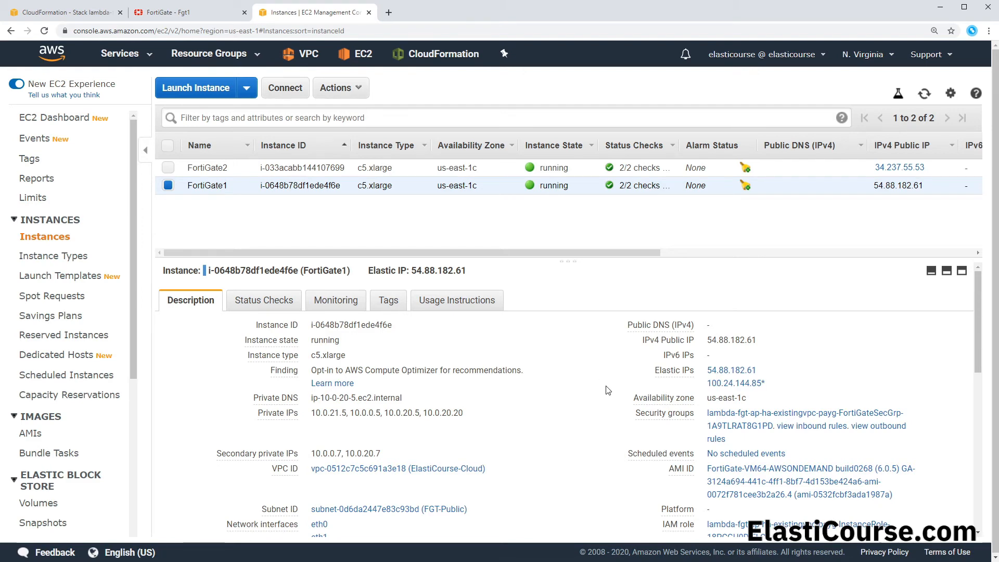
# Step: Compare the secondary private IPs of the FortiGate2 instance with those of FortiGate1
pyautogui.click(224, 169)
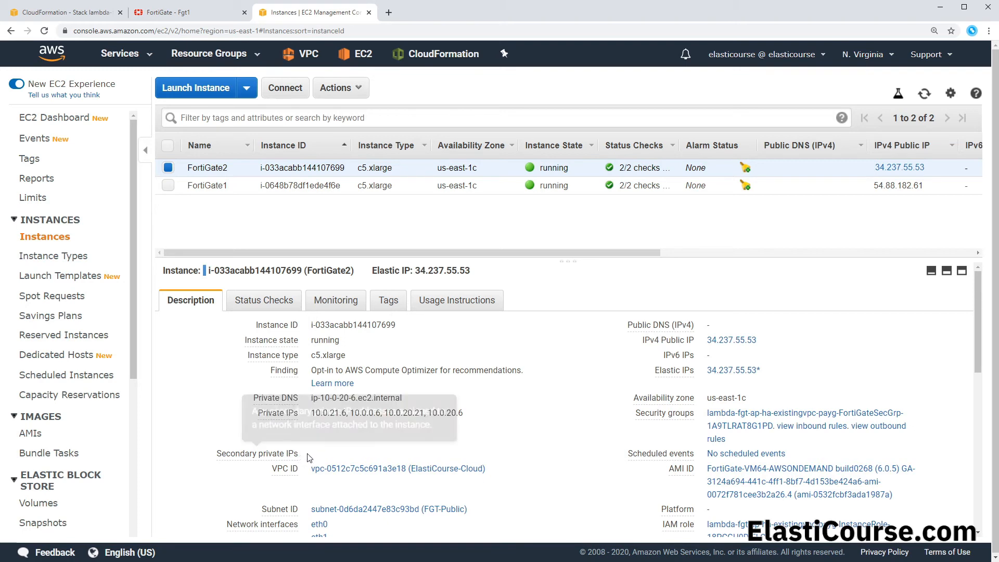
pyautogui.click(207, 188)
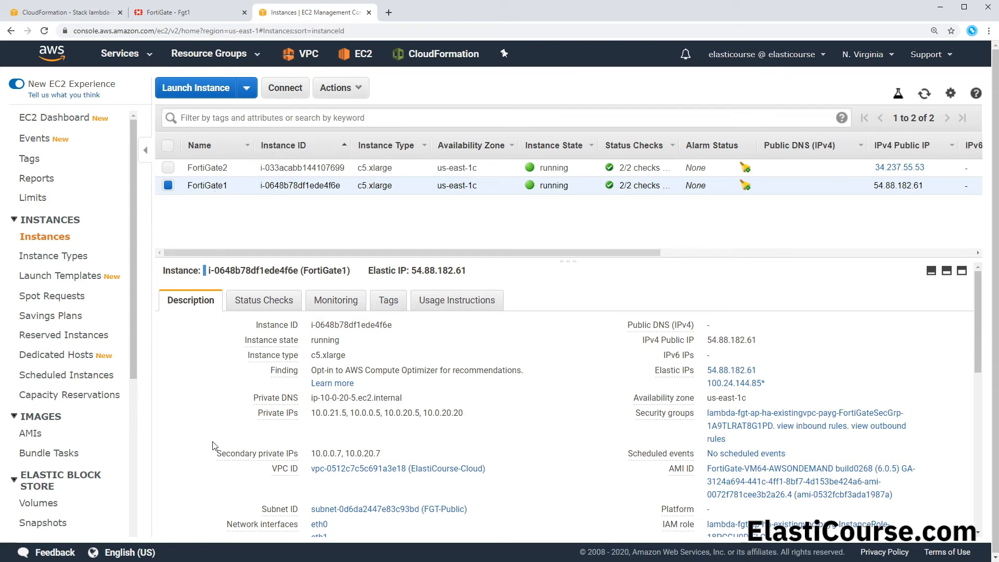
pyautogui.moveTo(299, 455)
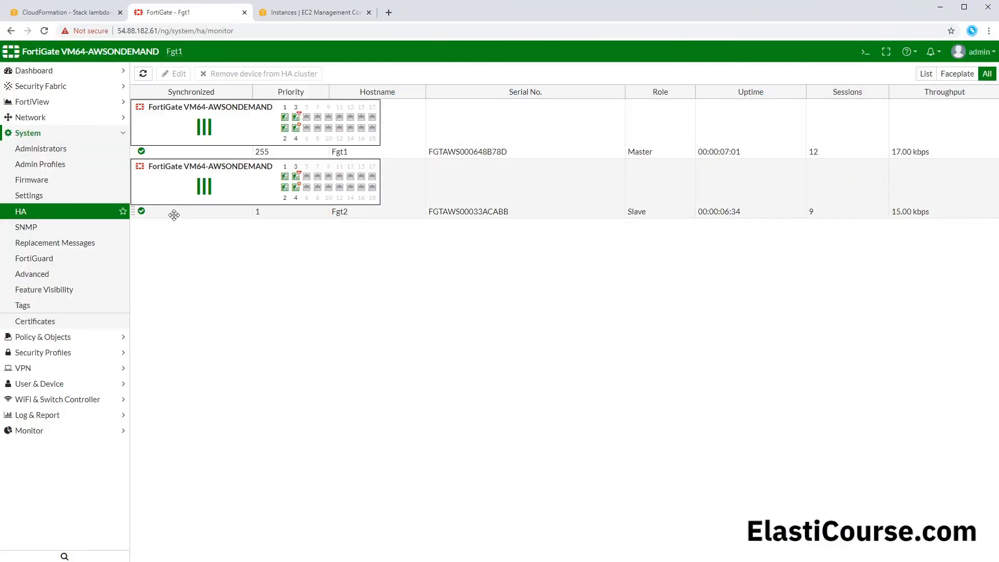
# Step: Open the FortiGate1LoginURL from the stack outputs and compare its management address with the cluster session's address
pyautogui.click(161, 31)
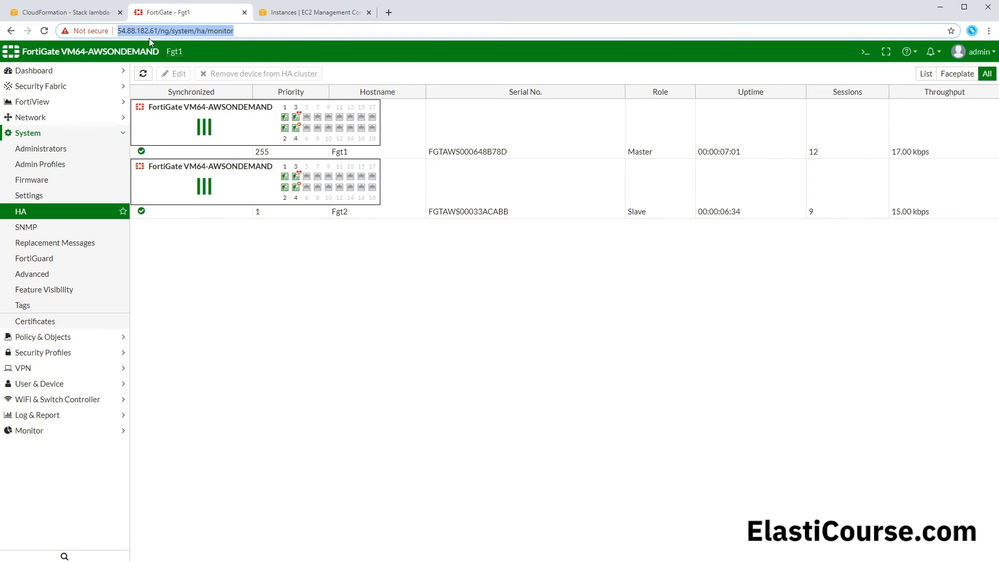
pyautogui.click(81, 16)
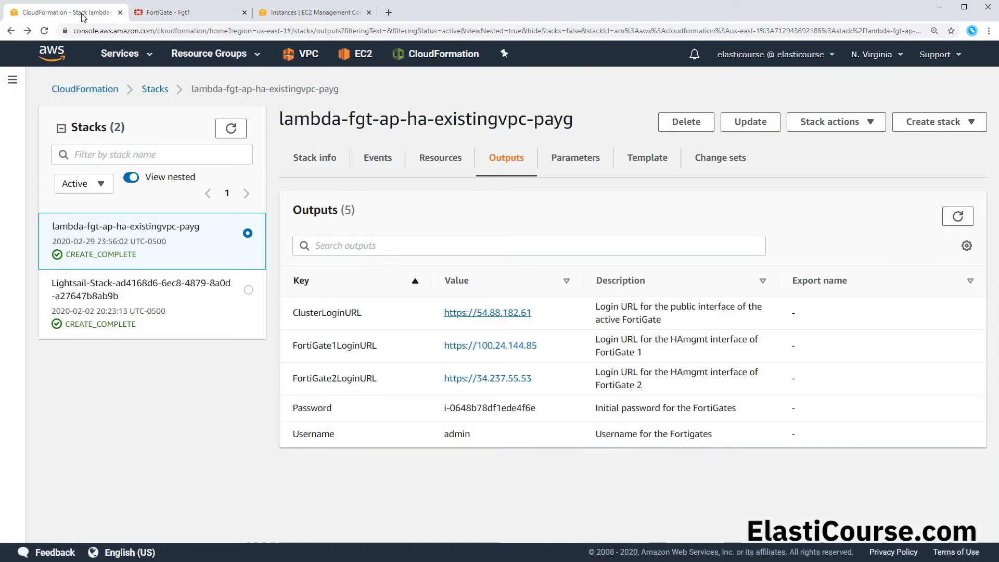
pyautogui.click(498, 346)
pyautogui.moveTo(386, 344); pyautogui.dragTo(203, 72)
pyautogui.click(190, 13)
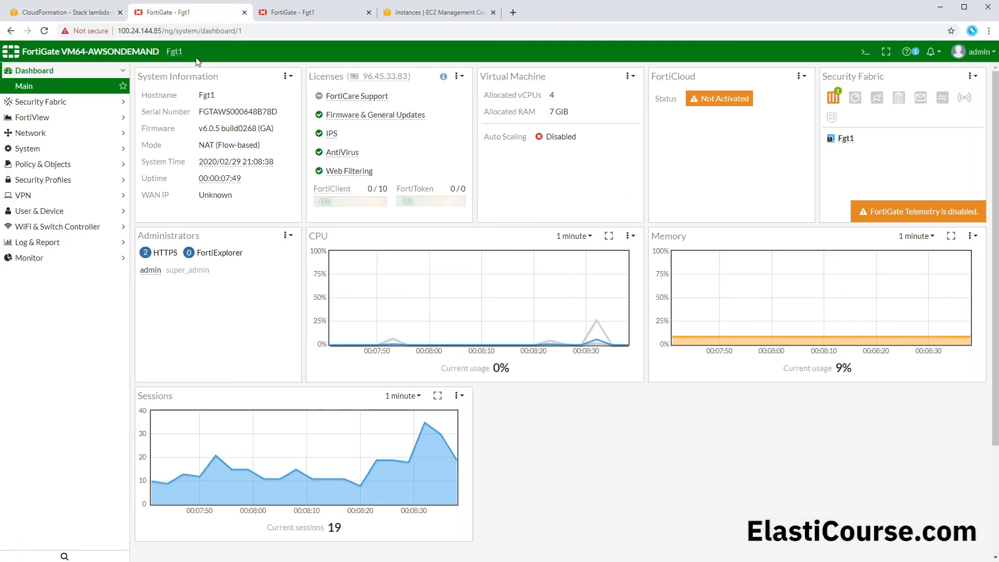
pyautogui.click(303, 13)
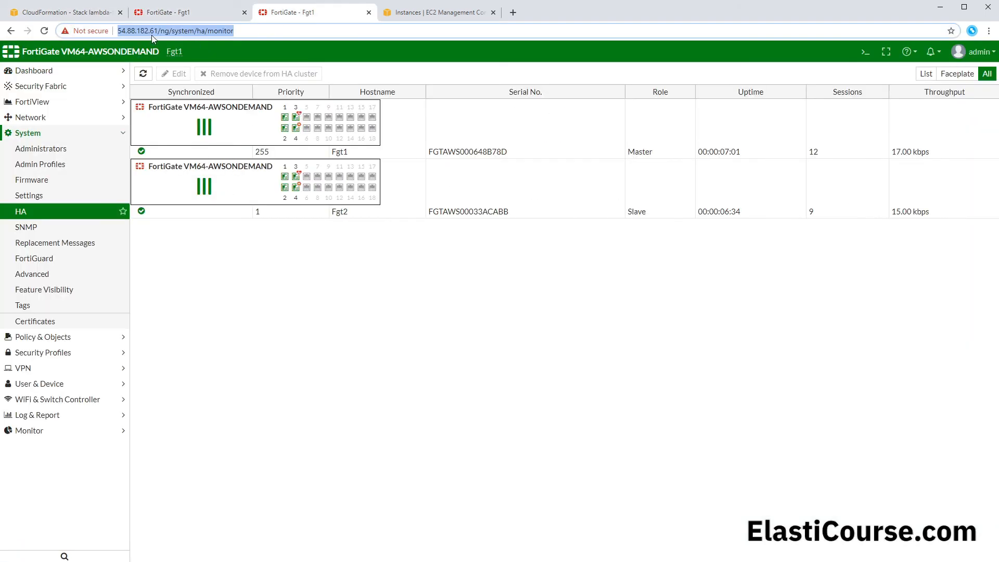
pyautogui.click(166, 15)
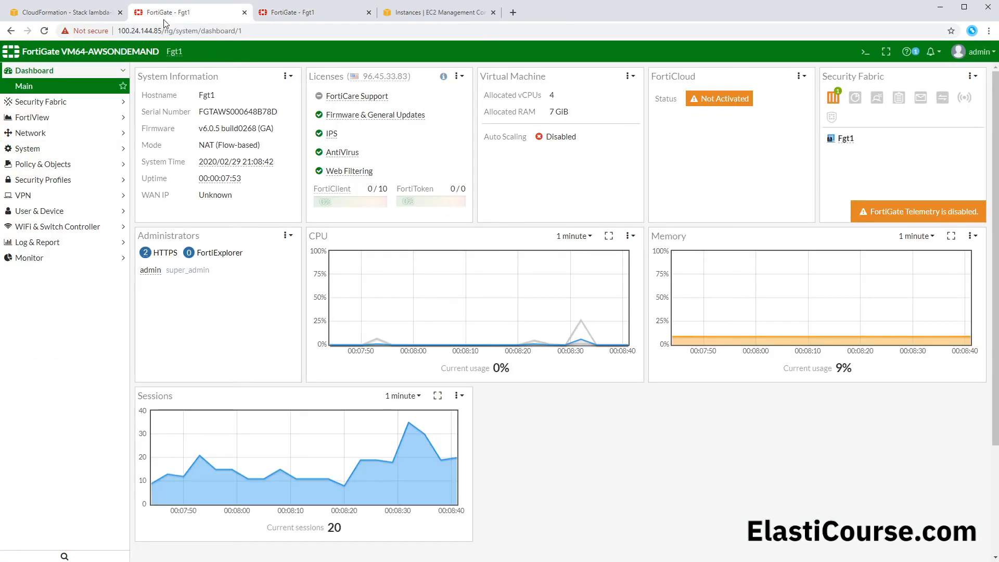
pyautogui.moveTo(164, 30); pyautogui.dragTo(106, 32)
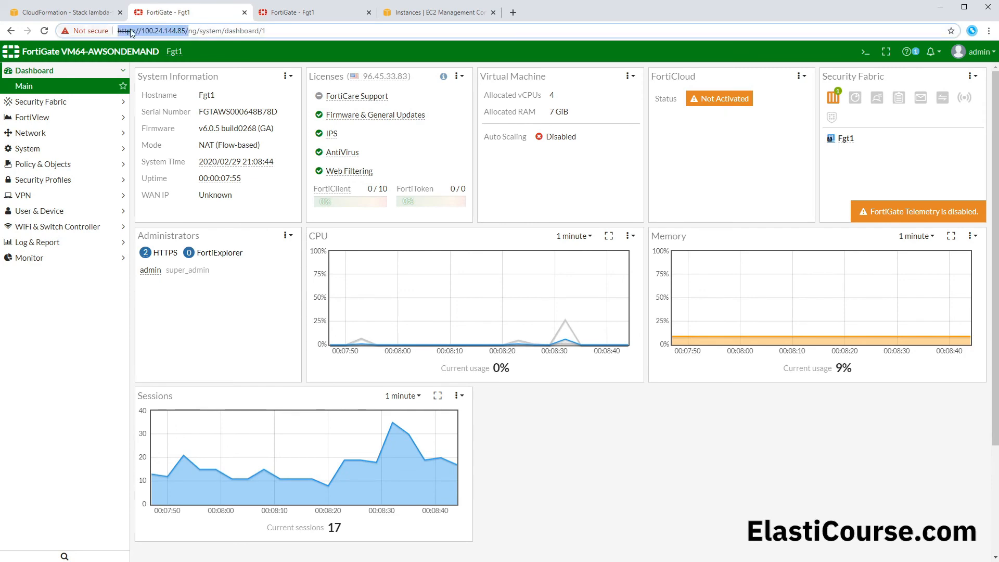
# Step: Open the FortiGate2LoginURL from the stack outputs and log in to the Fgt2 dashboard
pyautogui.click(89, 13)
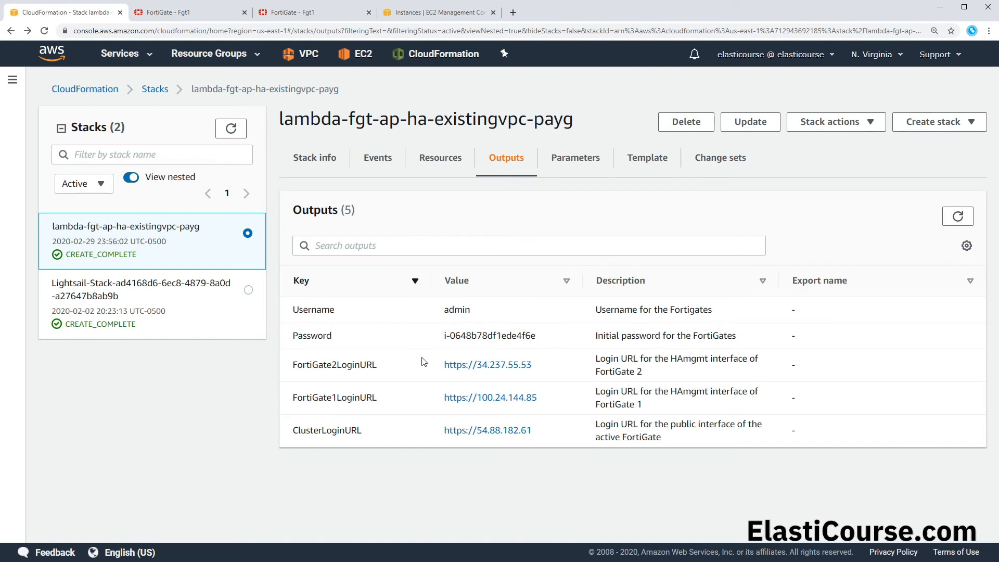
pyautogui.moveTo(293, 365); pyautogui.dragTo(343, 365)
pyautogui.middleClick(488, 364)
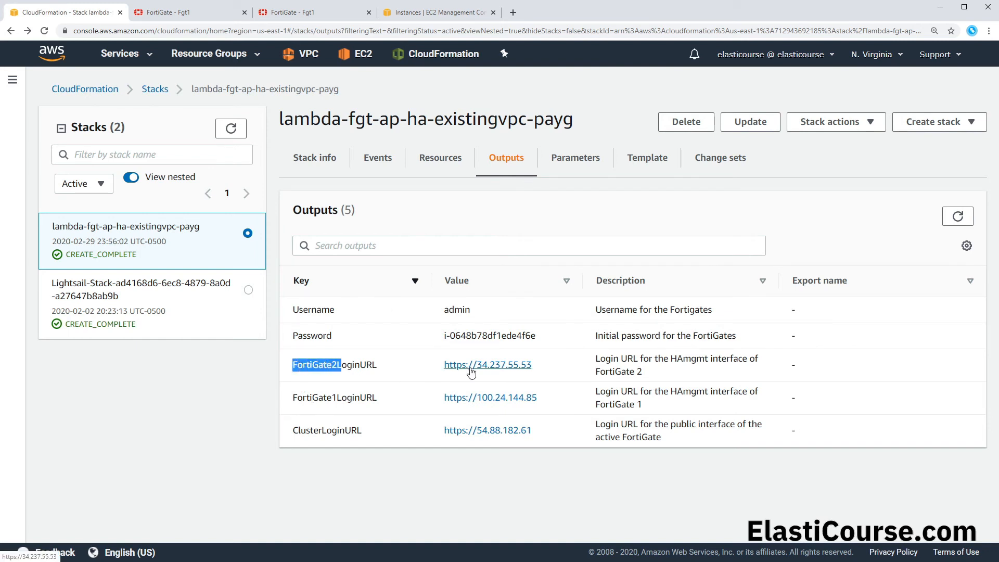
pyautogui.click(167, 15)
pyautogui.click(353, 321)
pyautogui.click(430, 398)
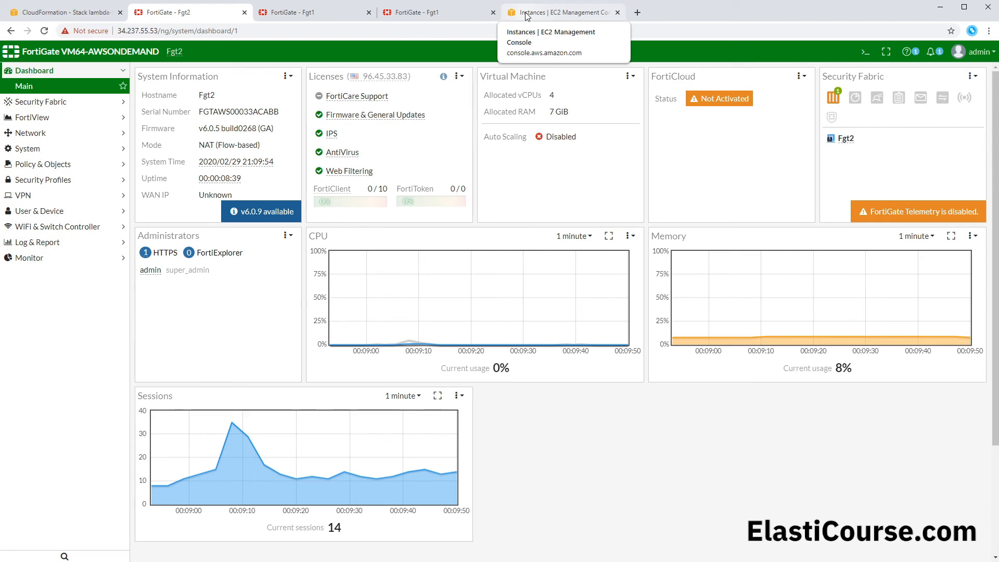
# Step: Return to the EC2 console and open the list of network interfaces
pyautogui.click(527, 16)
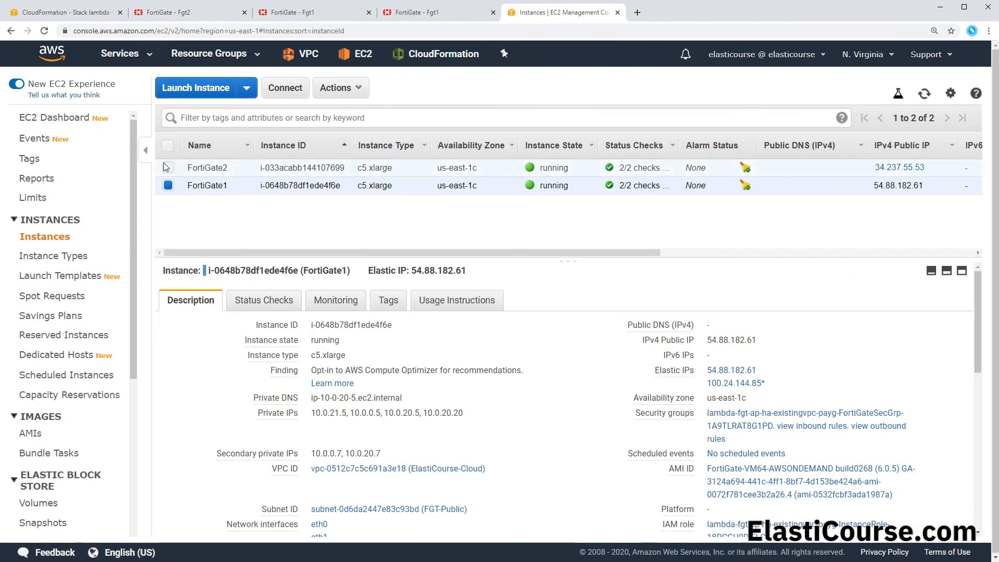
pyautogui.moveTo(134, 164); pyautogui.dragTo(132, 322)
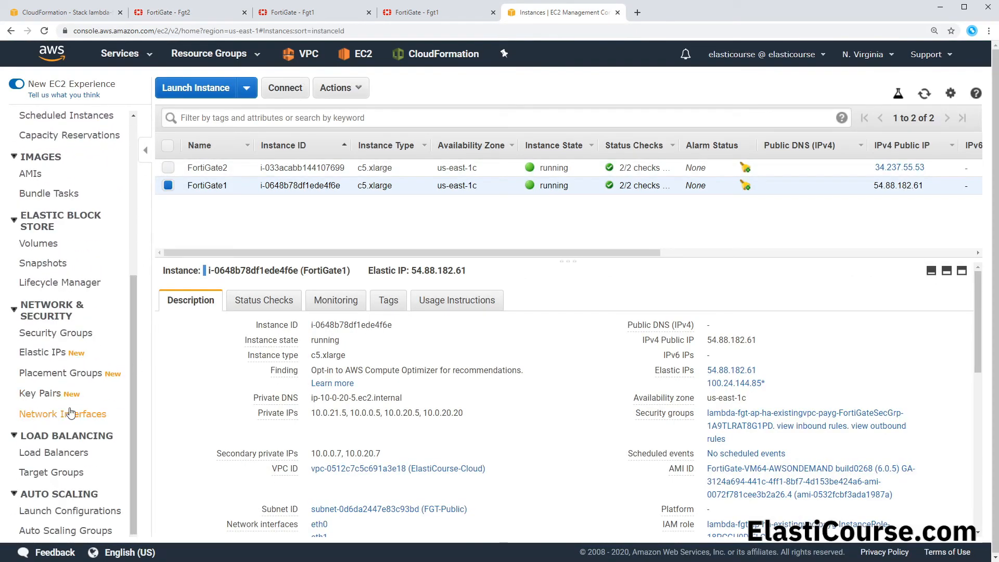
pyautogui.click(60, 416)
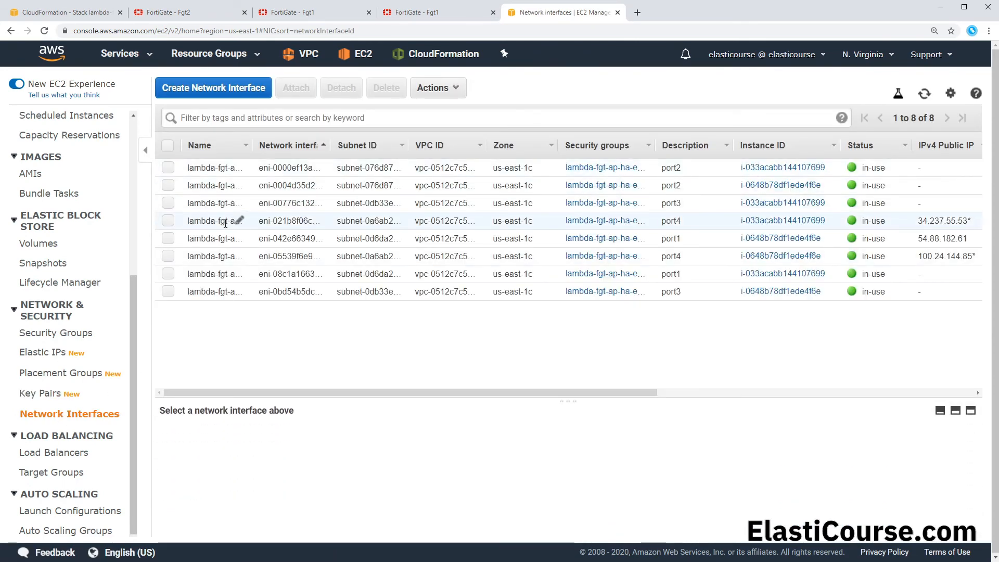
# Step: Widen the Name column of the network interfaces and copy the network interface ID of FGT1-port2-Private
pyautogui.doubleClick(253, 145)
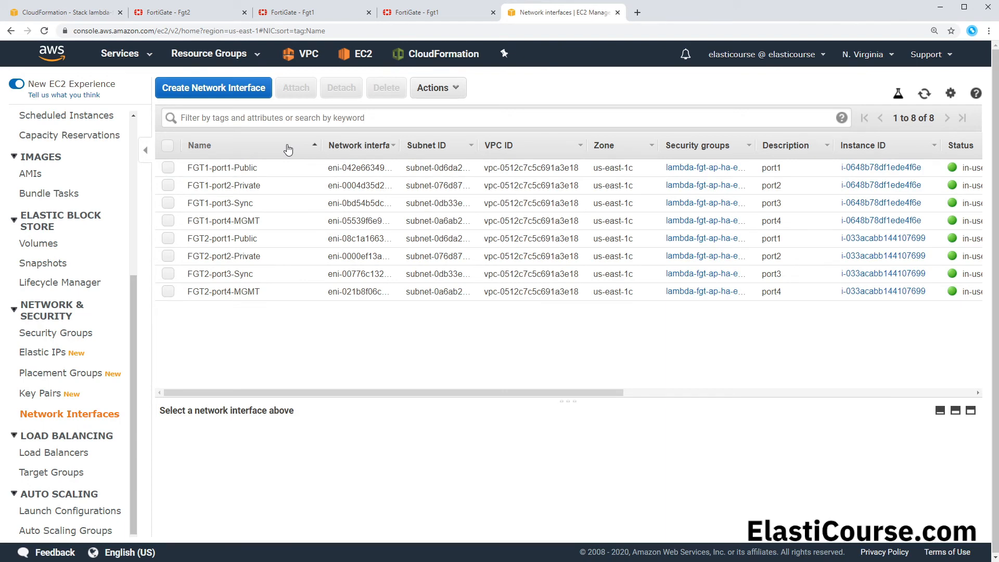
pyautogui.moveTo(260, 189); pyautogui.dragTo(197, 188)
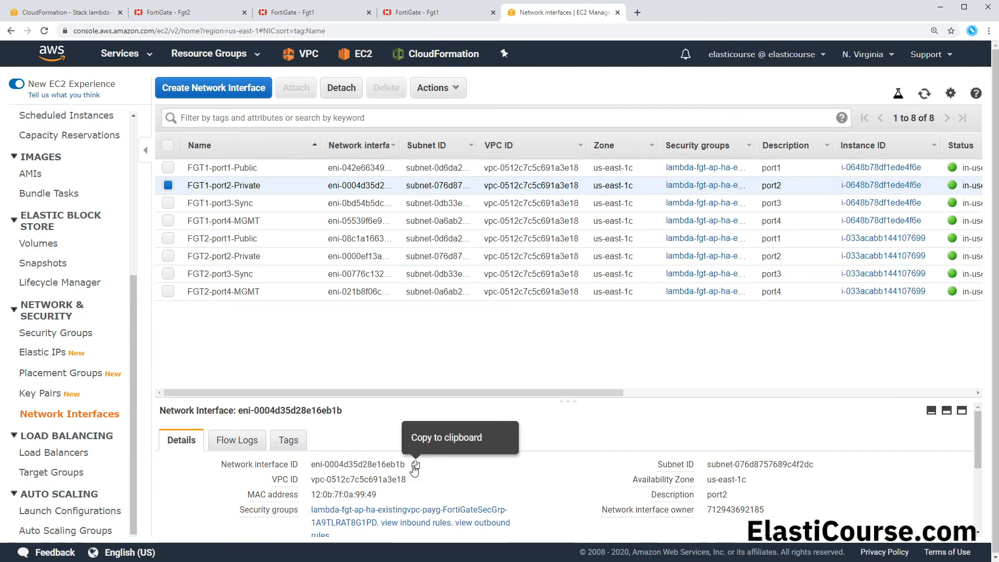
pyautogui.click(416, 466)
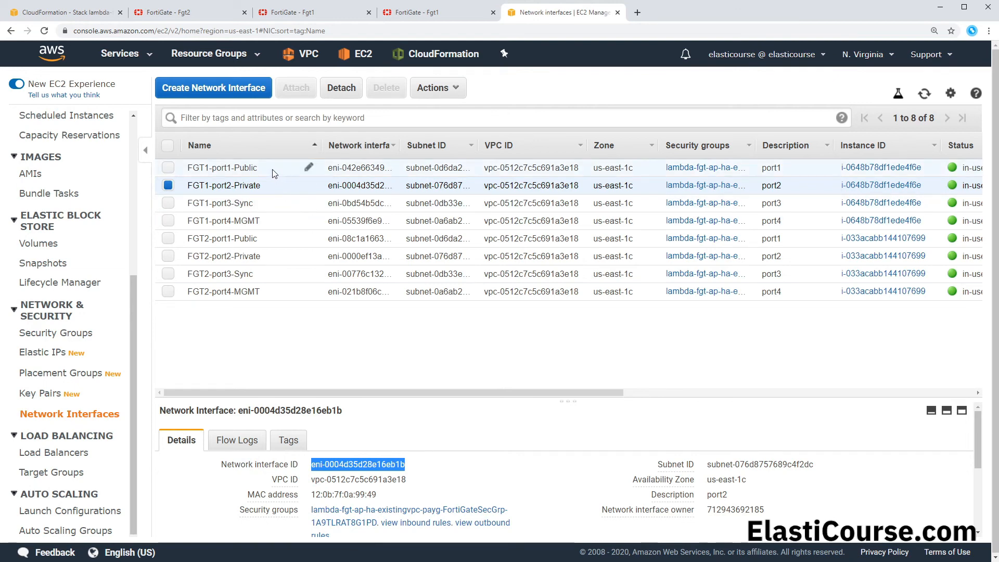
# Step: Open the VPC route tables and examine the routes of the Public table, including the 0.0.0.0/0 route's target
pyautogui.click(309, 54)
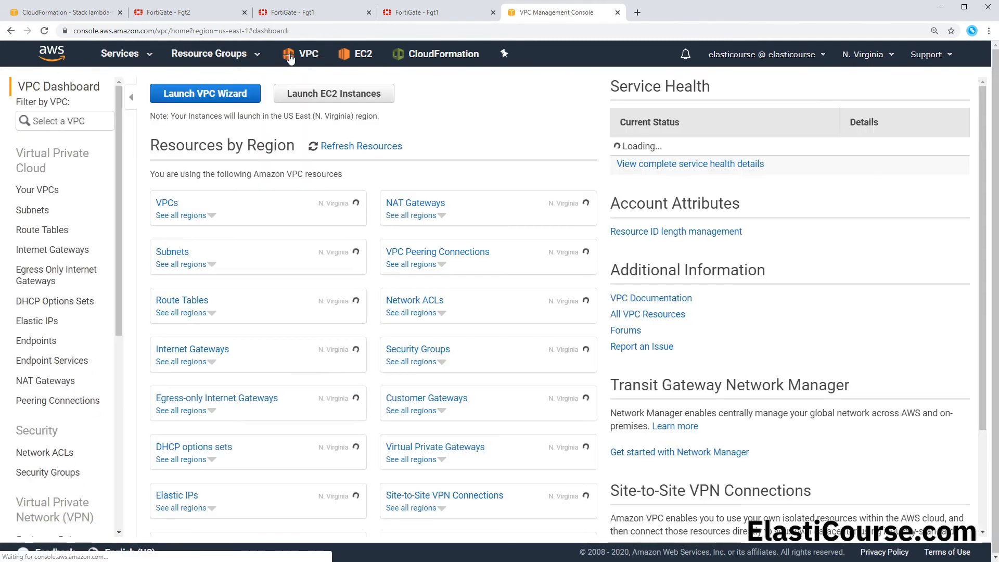
pyautogui.click(41, 237)
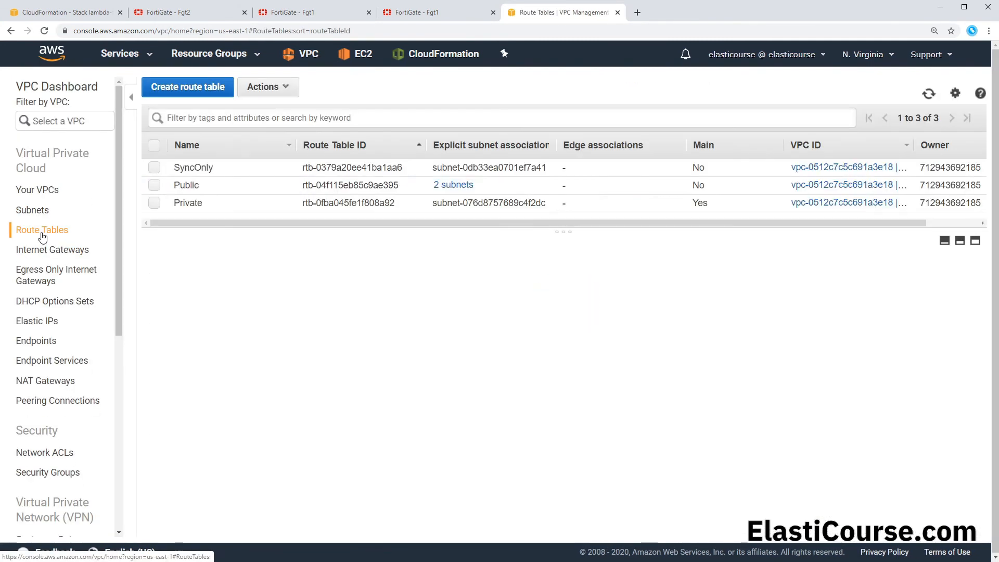
pyautogui.click(191, 183)
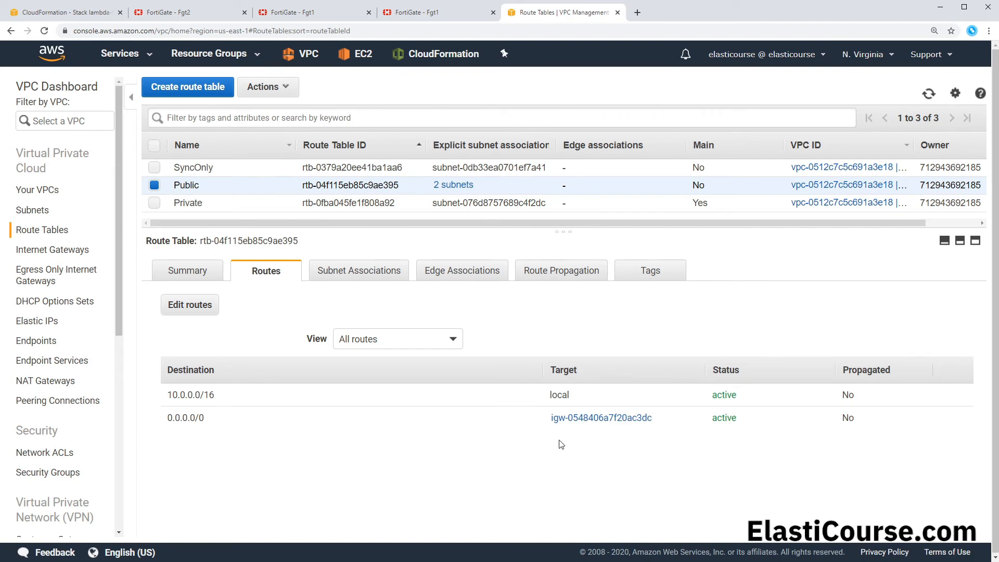
pyautogui.moveTo(220, 423); pyautogui.dragTo(159, 420)
pyautogui.click(226, 435)
pyautogui.hotkey('ctrl', '2')
pyautogui.click(435, 16)
pyautogui.click(319, 15)
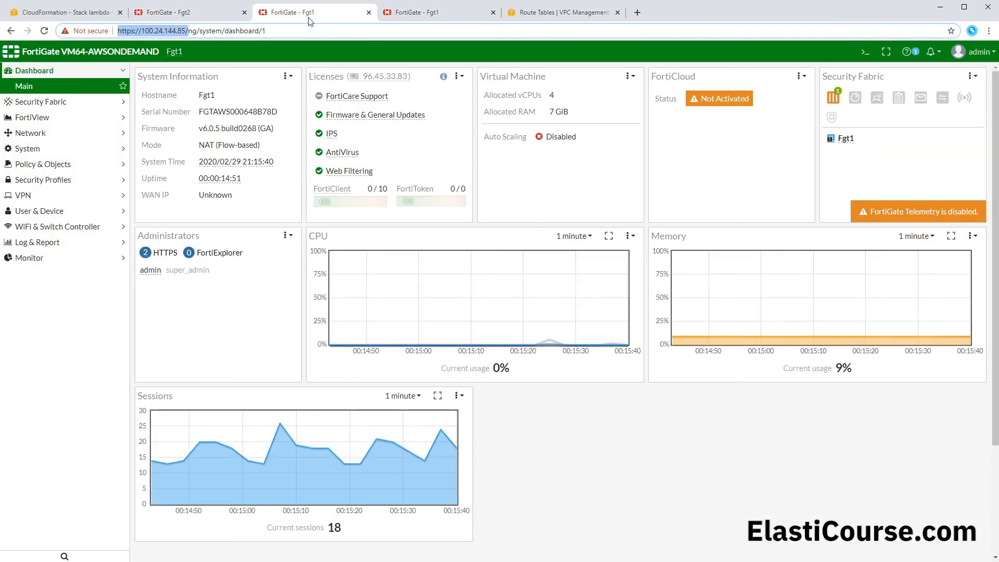
pyautogui.click(179, 15)
pyautogui.click(560, 12)
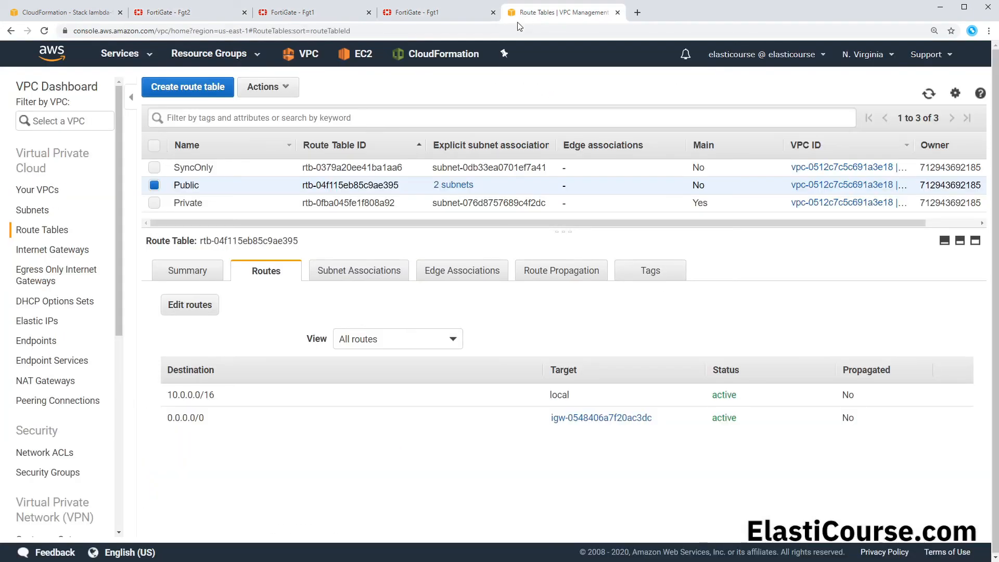
# Step: Add a 0.0.0.0/0 route to the Private route table targeting the FGT1-port2-Private network interface, and save the routes
pyautogui.click(192, 204)
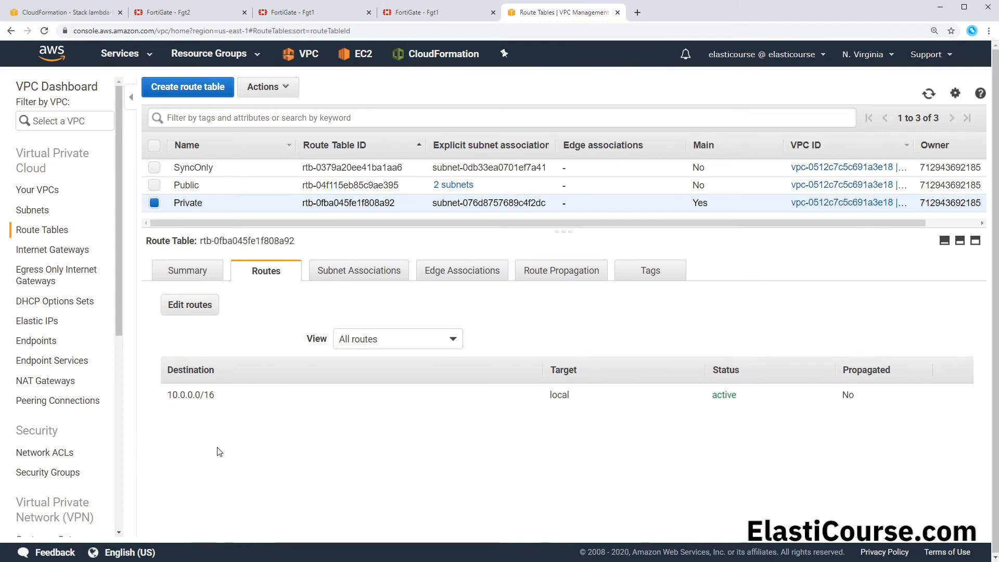
pyautogui.click(205, 310)
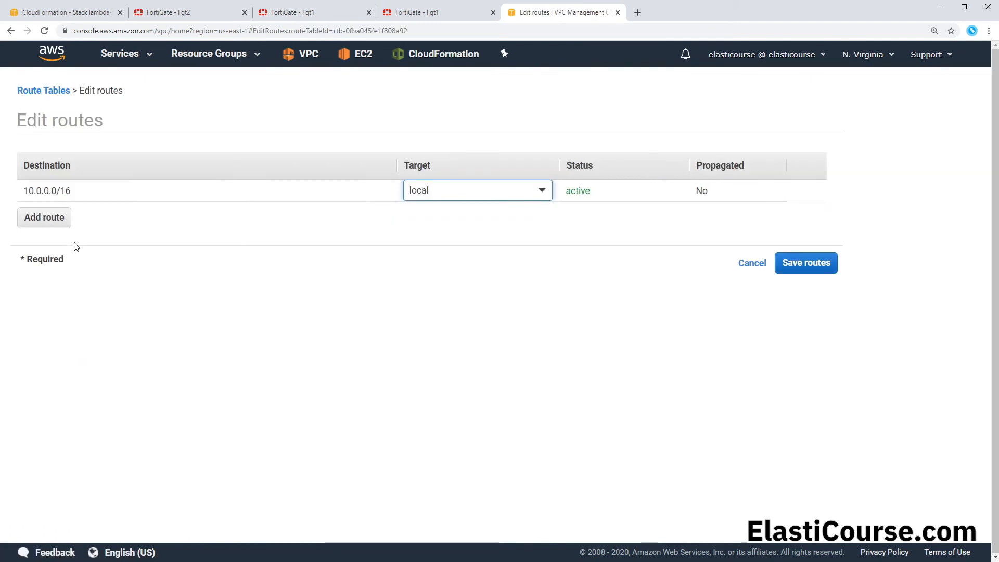
pyautogui.click(61, 229)
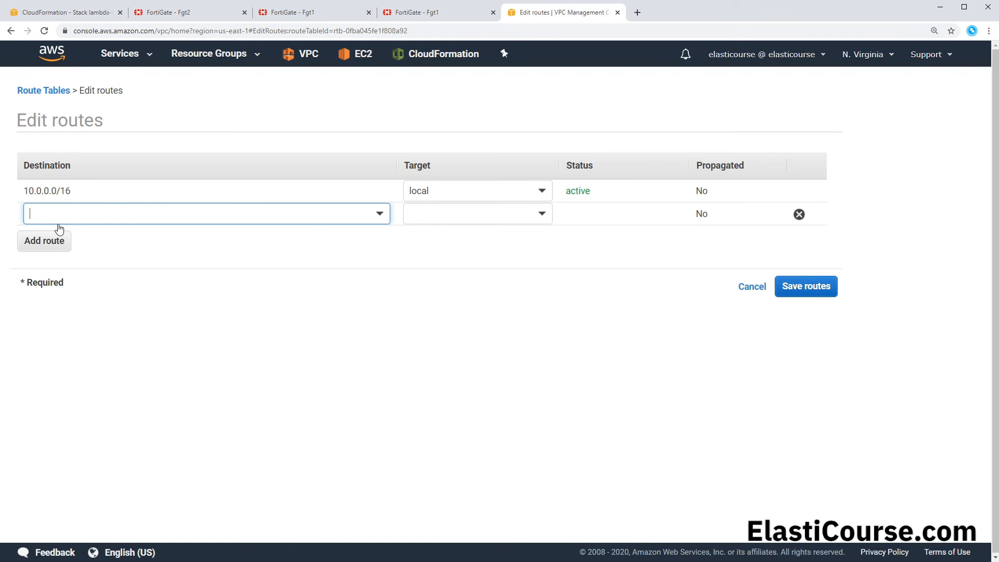
pyautogui.write('0.0.0.0/0')
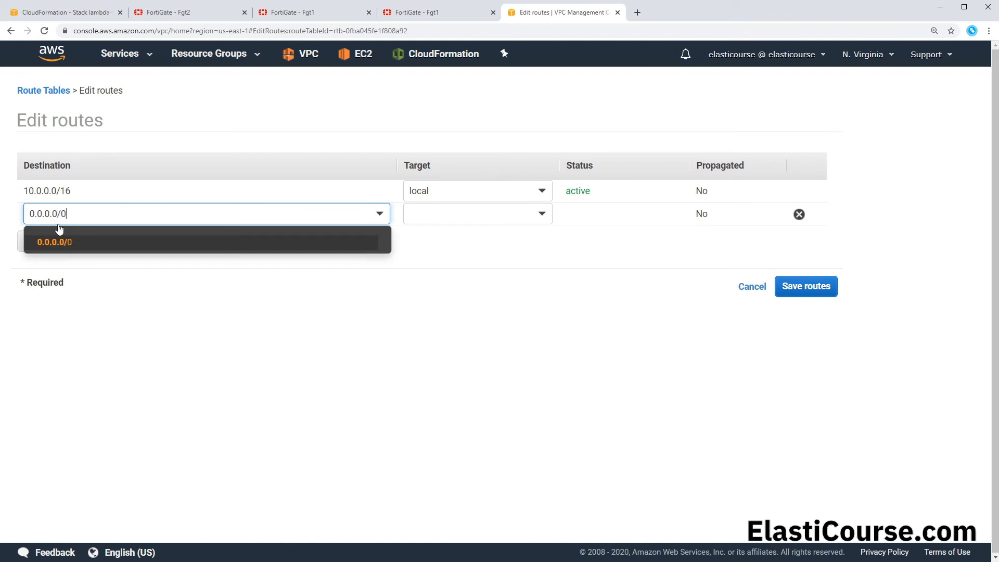
pyautogui.click(485, 219)
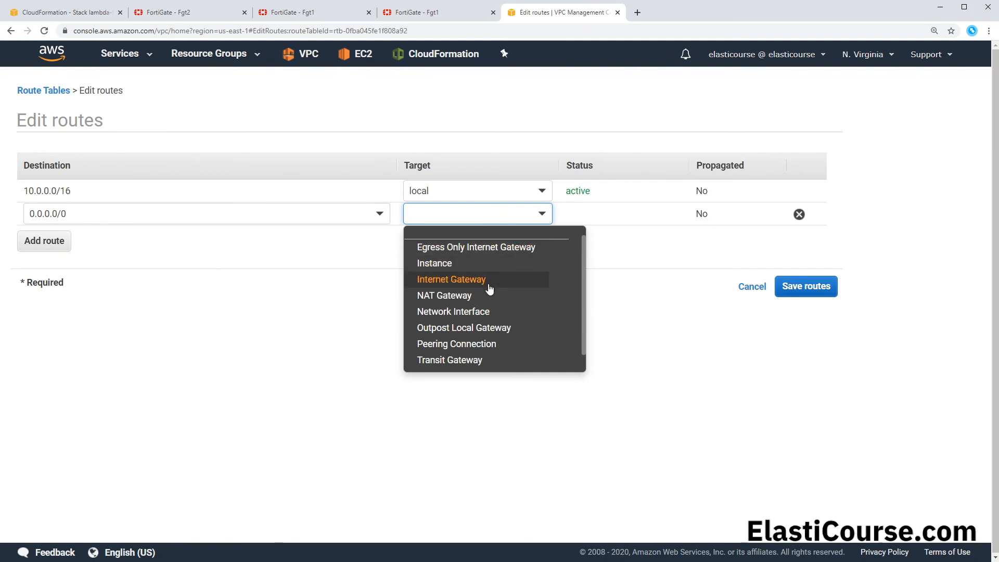
pyautogui.click(495, 312)
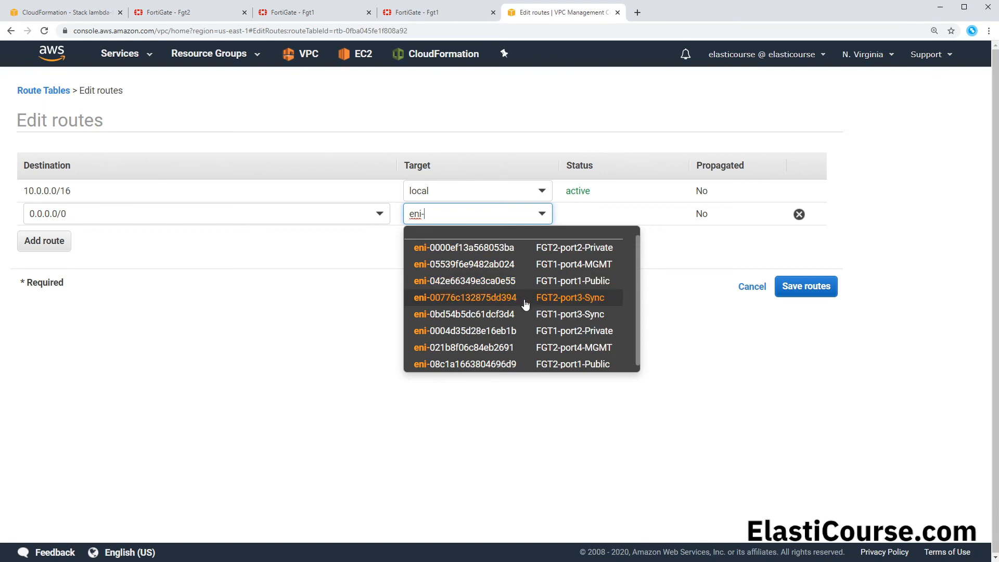
pyautogui.click(526, 335)
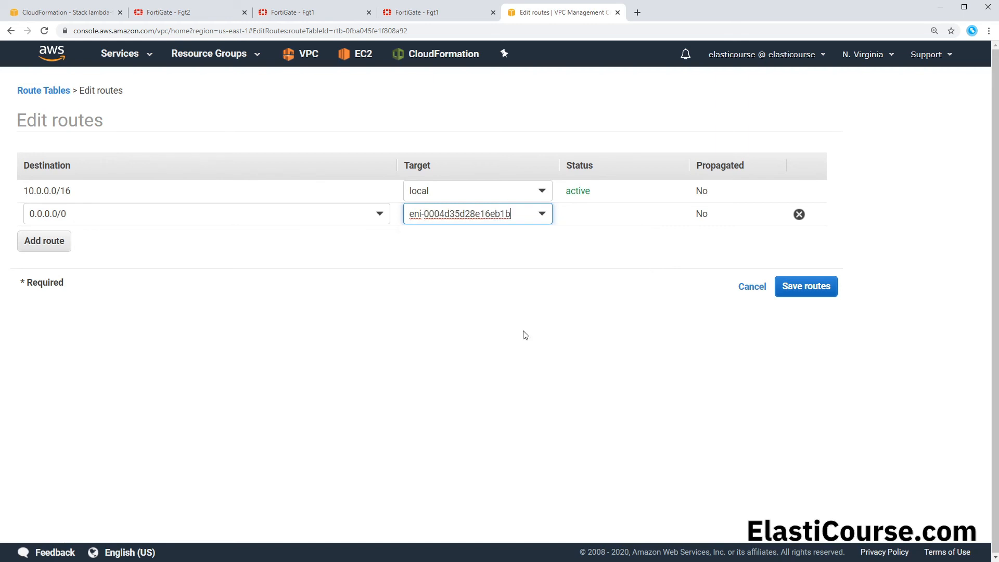
pyautogui.click(807, 294)
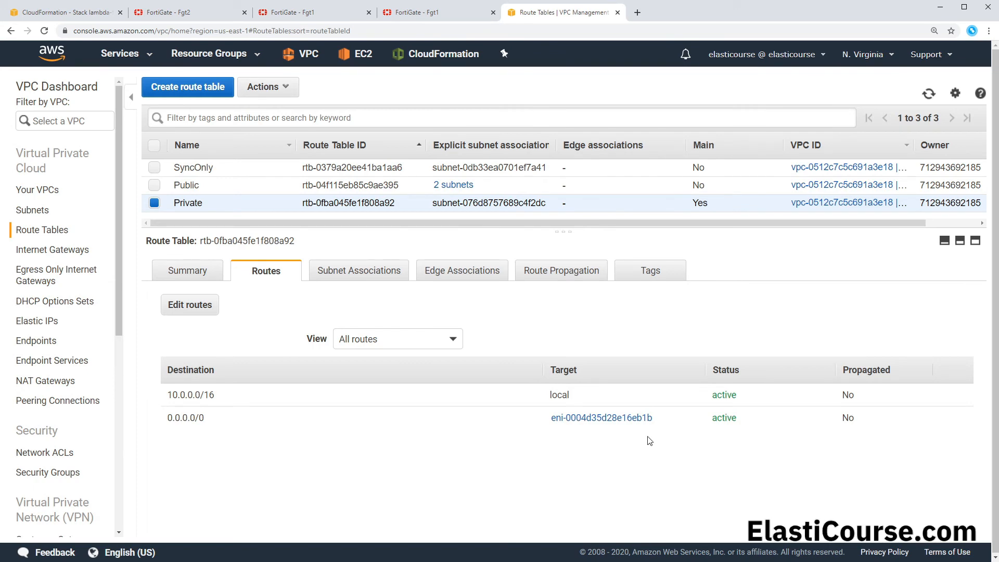
# Step: Open the IPv4 policies in the Fgt1 cluster session and examine the outbound-all policy's interfaces, source, NAT and security profiles
pyautogui.click(428, 11)
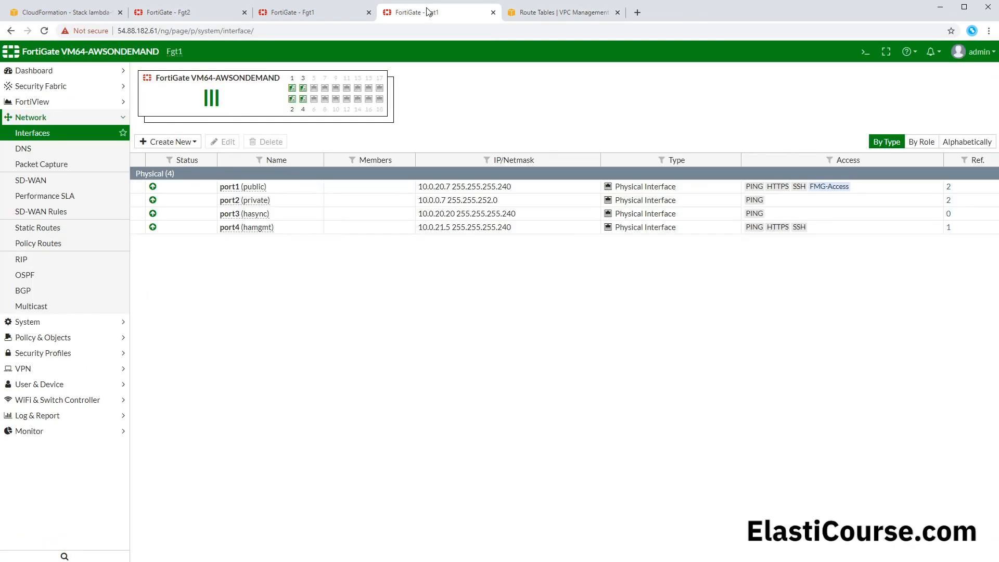
pyautogui.click(73, 337)
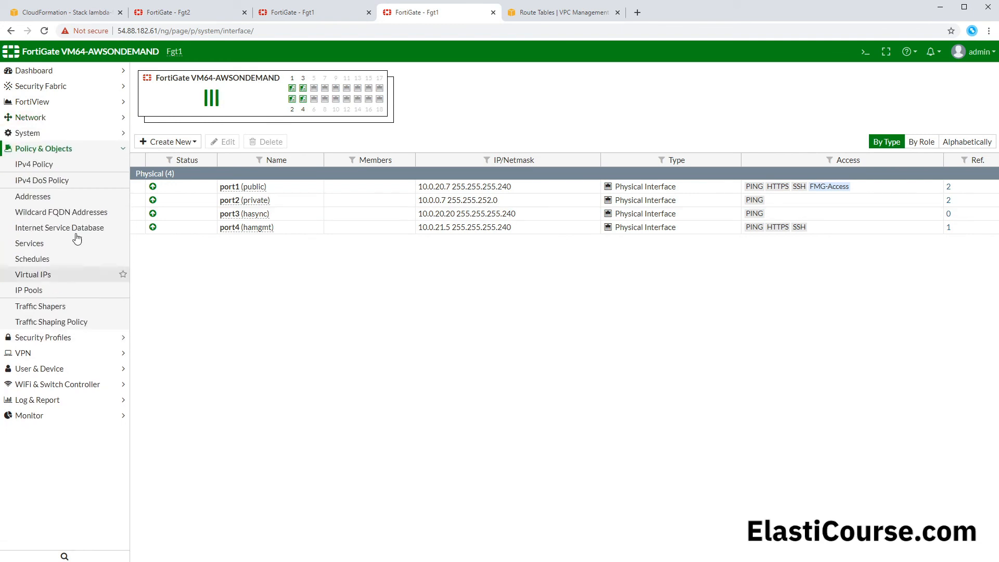
pyautogui.click(62, 163)
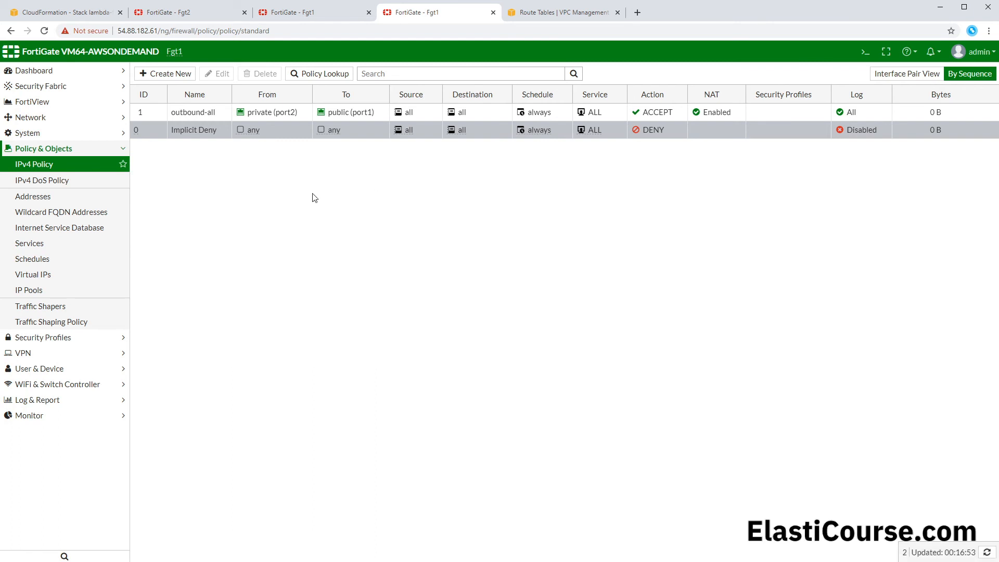
pyautogui.moveTo(273, 121)
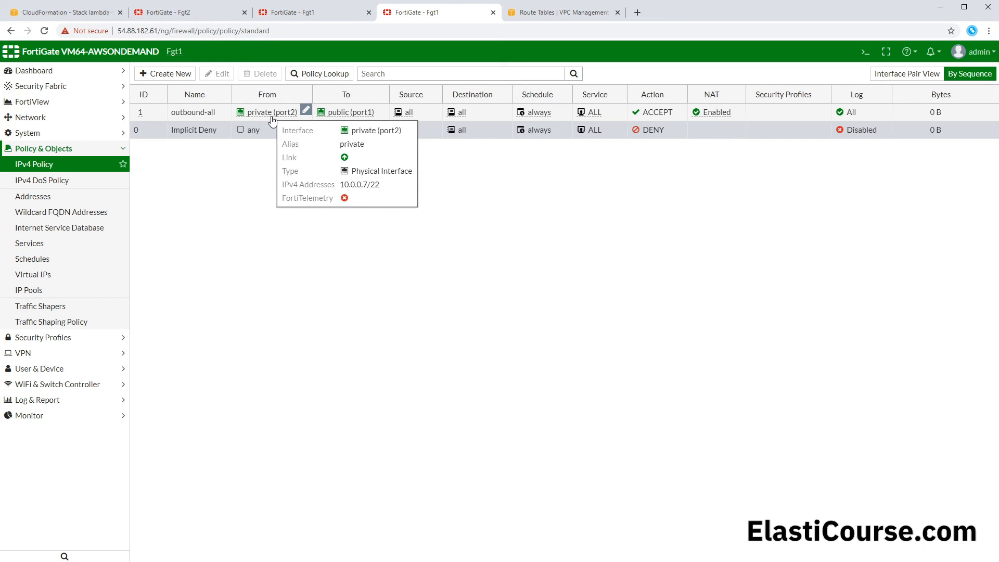
pyautogui.moveTo(360, 120)
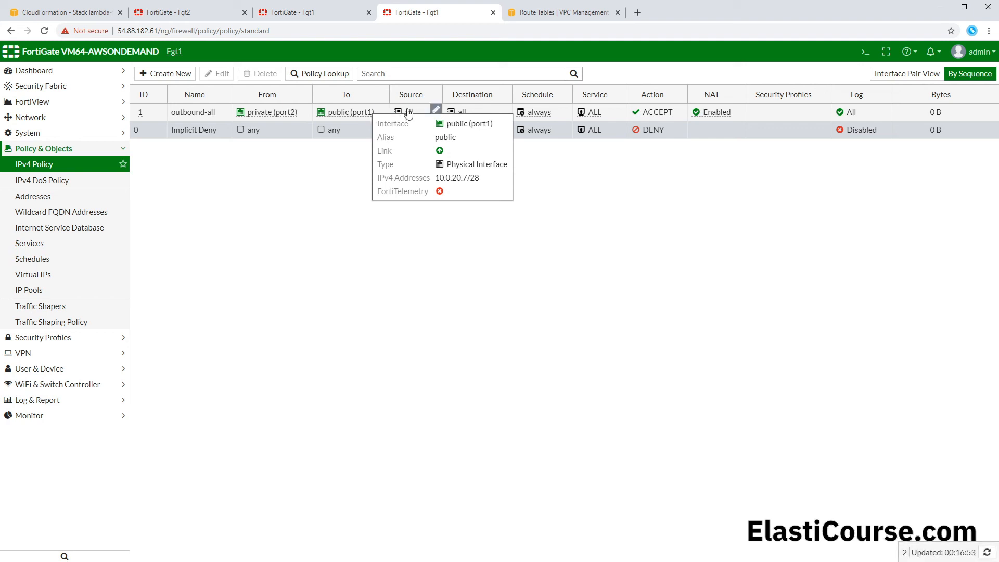
pyautogui.moveTo(503, 112)
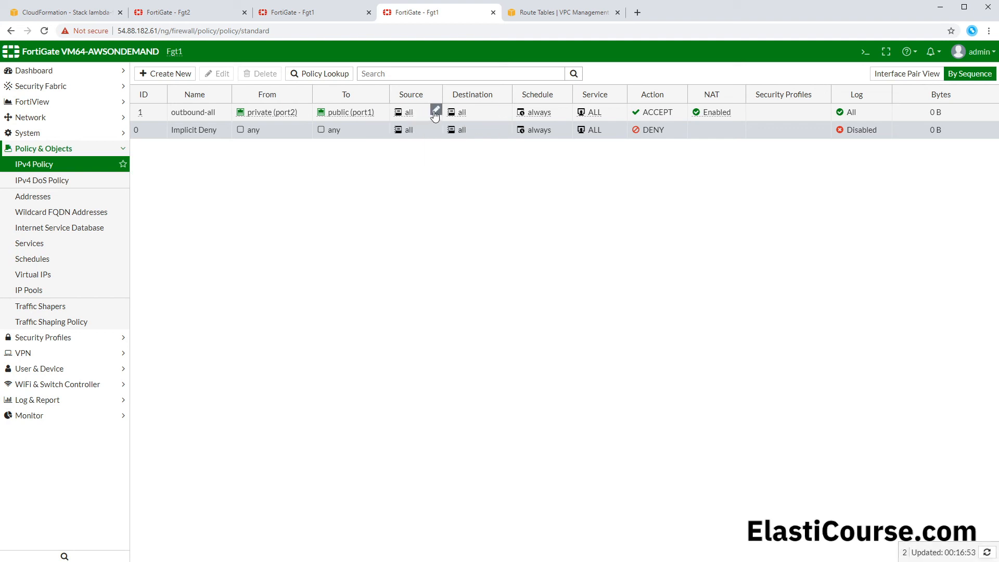
pyautogui.click(436, 112)
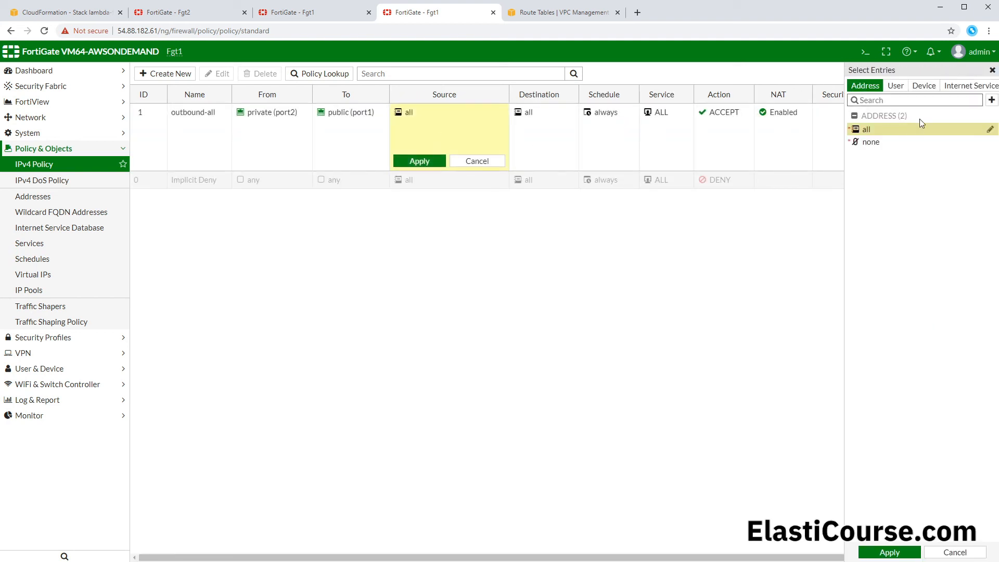
pyautogui.click(477, 161)
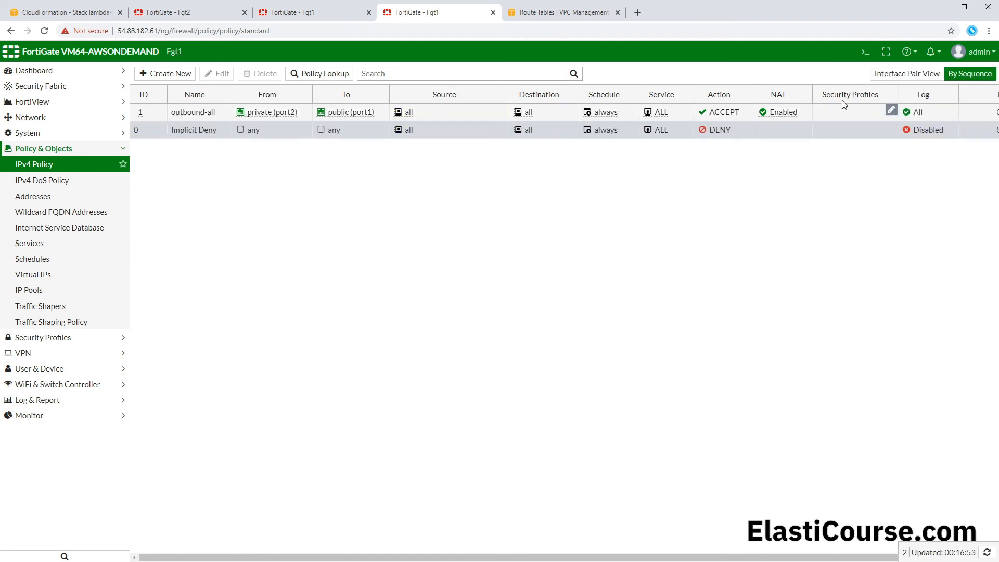
pyautogui.click(854, 129)
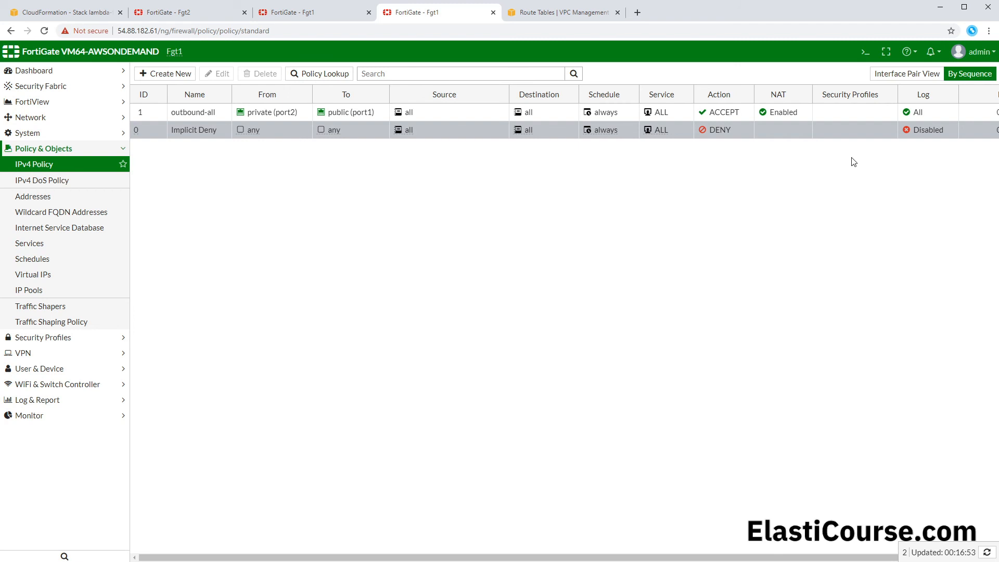
pyautogui.moveTo(799, 119)
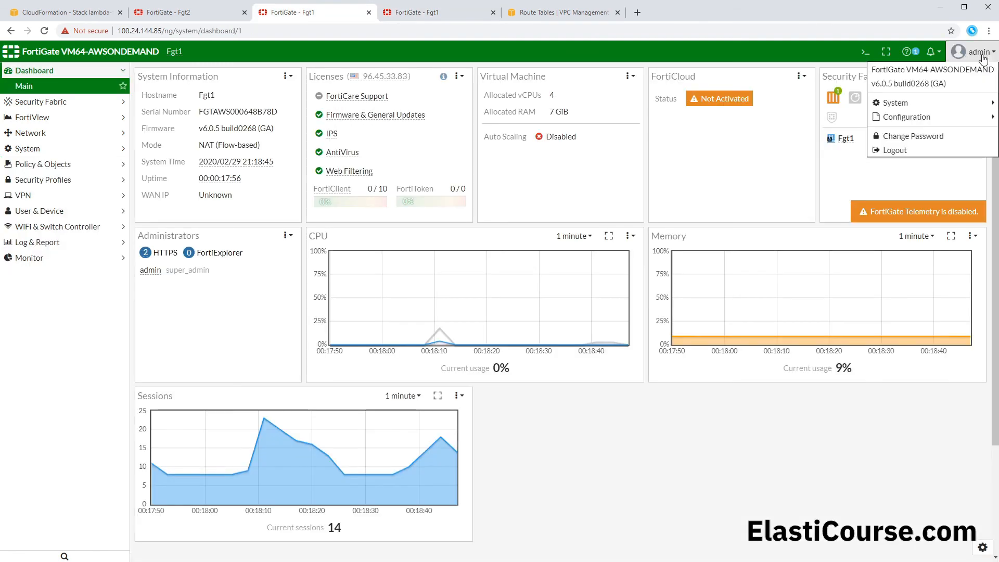
# Step: Reboot the Fgt1 unit from its management session at 100.24.144.85, leaving the event log message empty
pyautogui.moveTo(919, 110)
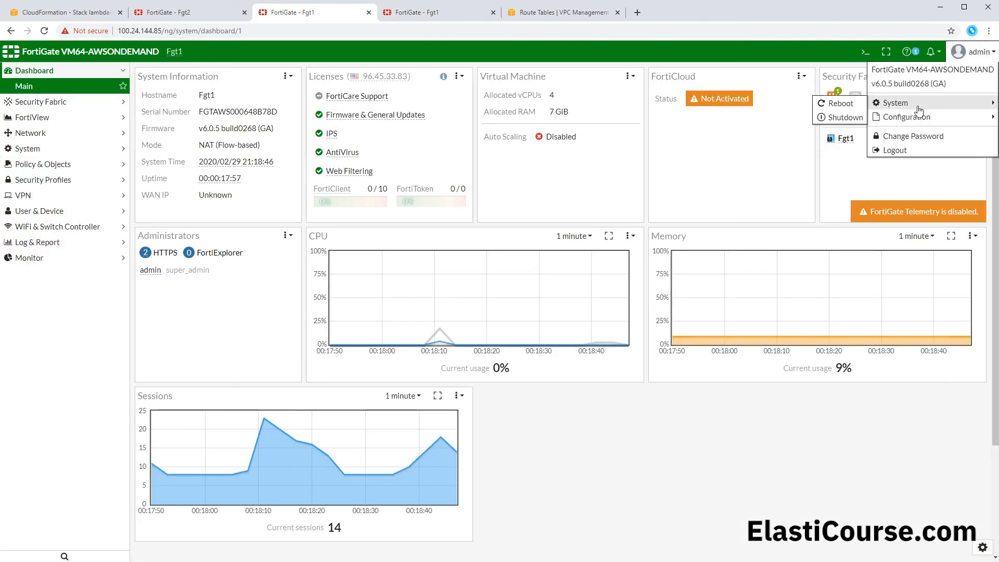
pyautogui.click(849, 105)
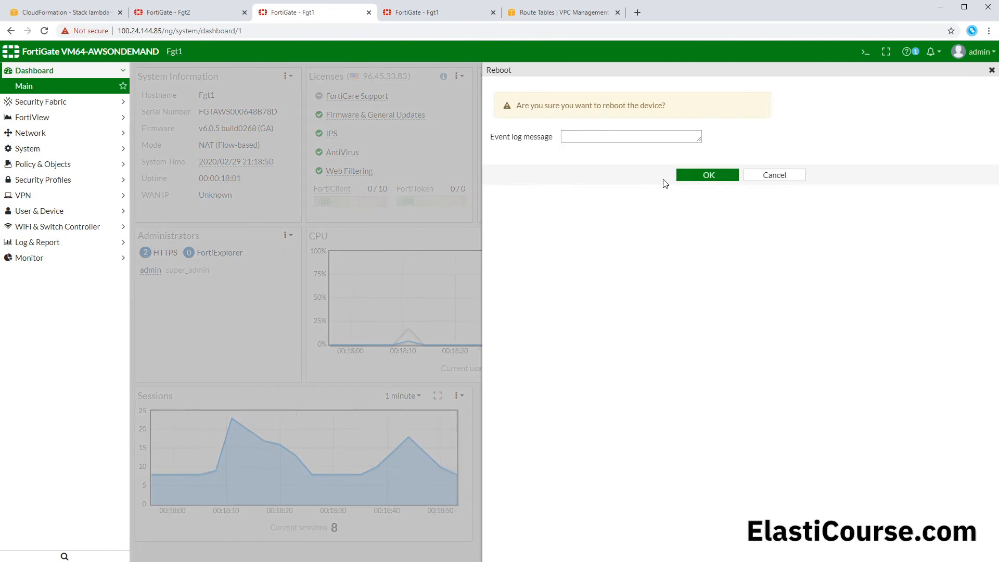
pyautogui.click(711, 175)
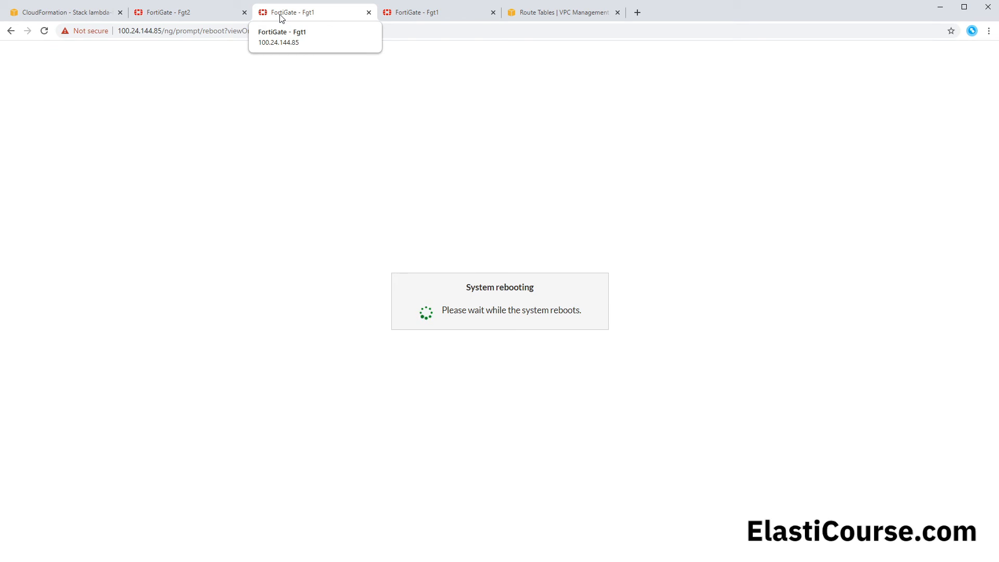
# Step: Refresh the VPC route tables and open the network interface targeted by the Private table's 0.0.0.0/0 route
pyautogui.click(588, 19)
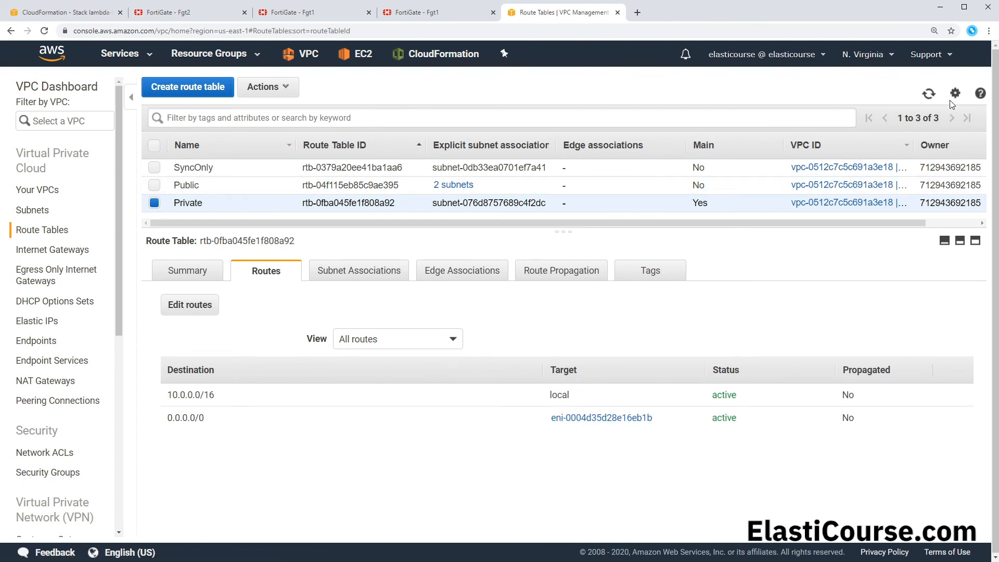
pyautogui.click(930, 95)
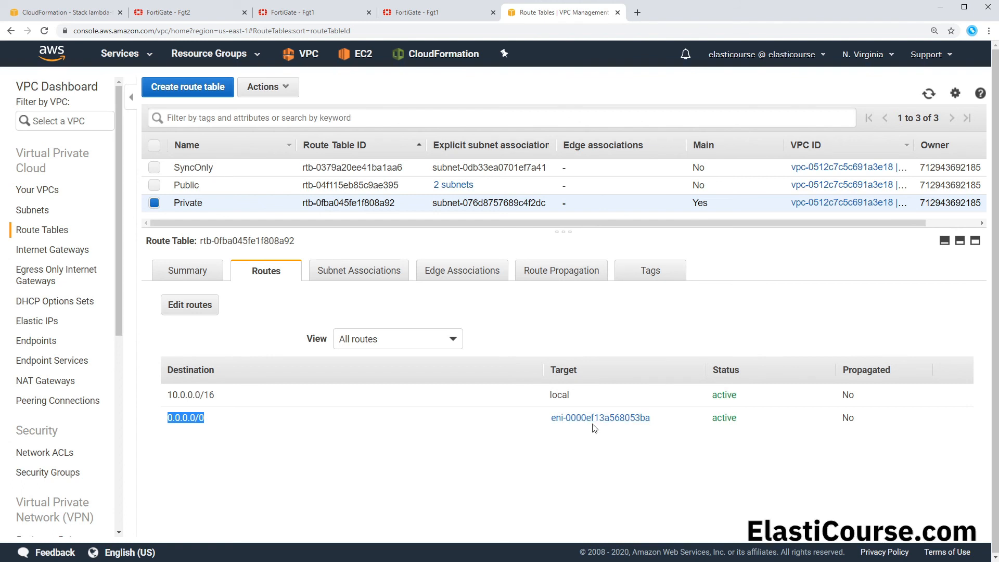
pyautogui.click(627, 419)
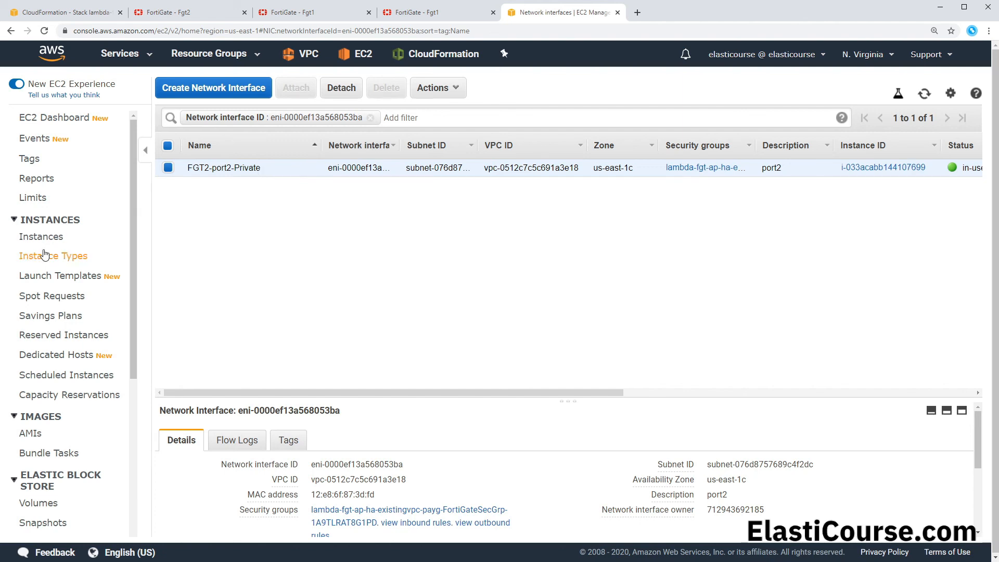
# Step: Open the EC2 instances list and compare the public and private IPs of FortiGate1 and FortiGate2
pyautogui.click(55, 240)
pyautogui.click(208, 185)
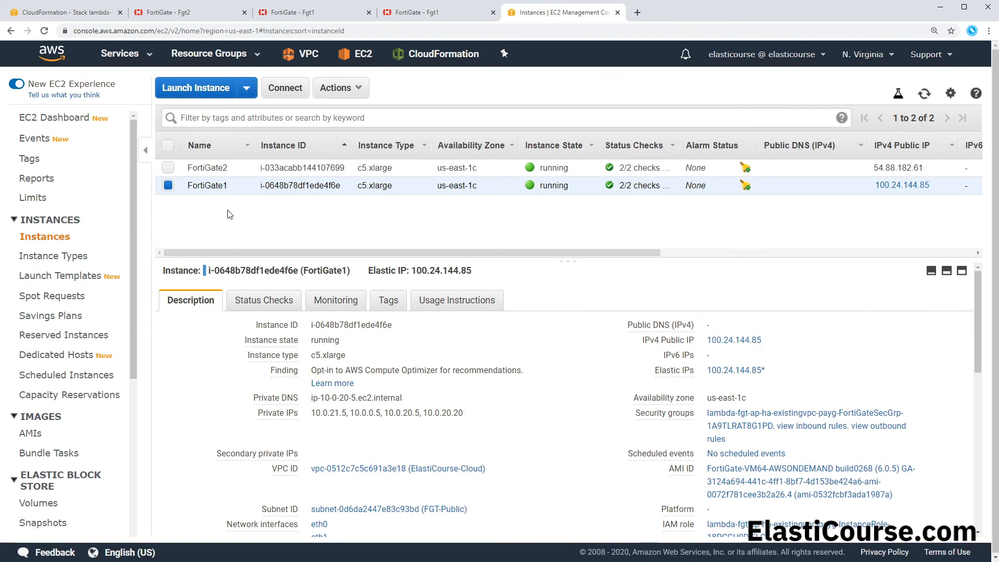
pyautogui.click(208, 167)
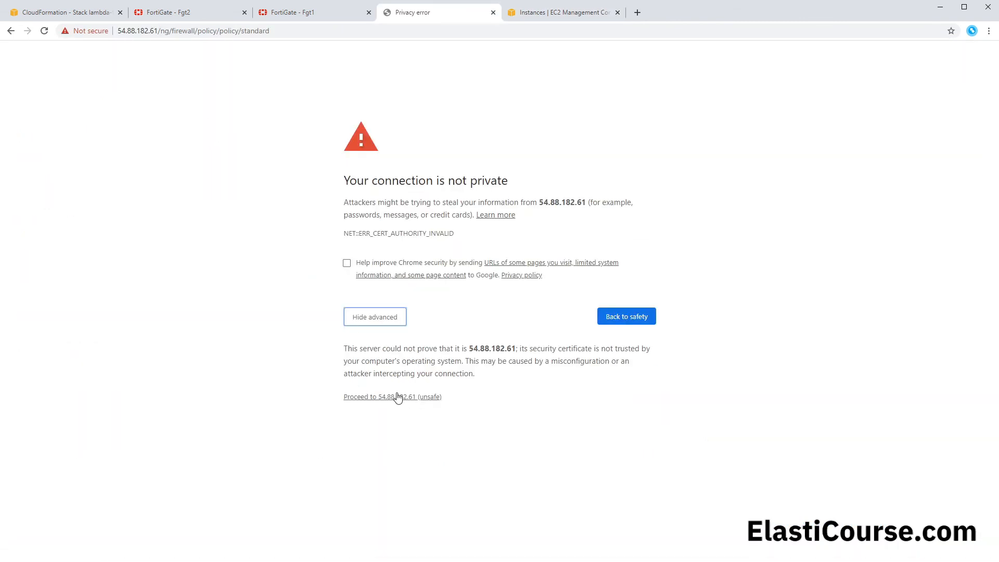
# Step: Sign in to the cluster address 54.88.182.61 as admin, bypassing the certificate warning, and examine the HA roles of Fgt1 and Fgt2
pyautogui.click(397, 397)
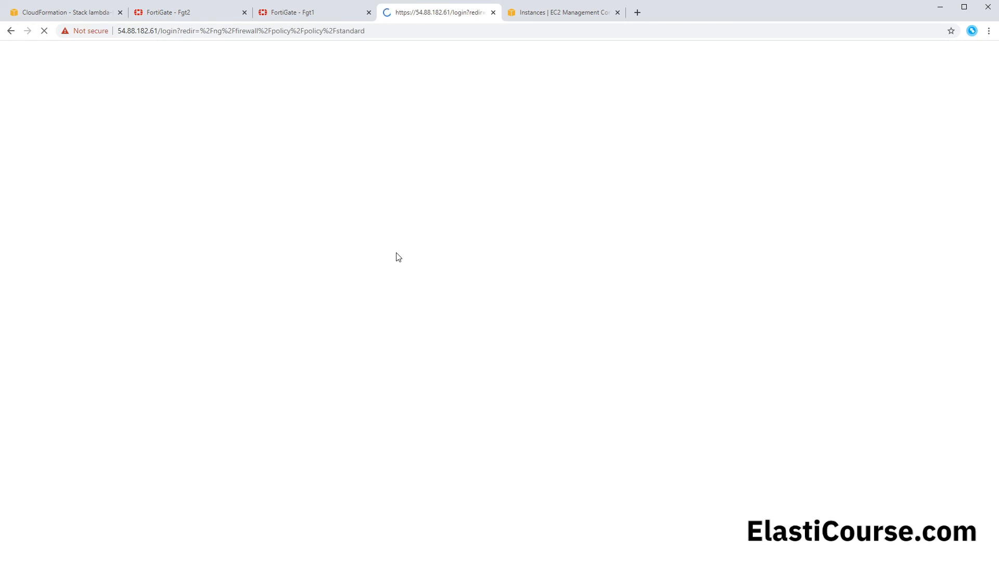
pyautogui.write('admi')
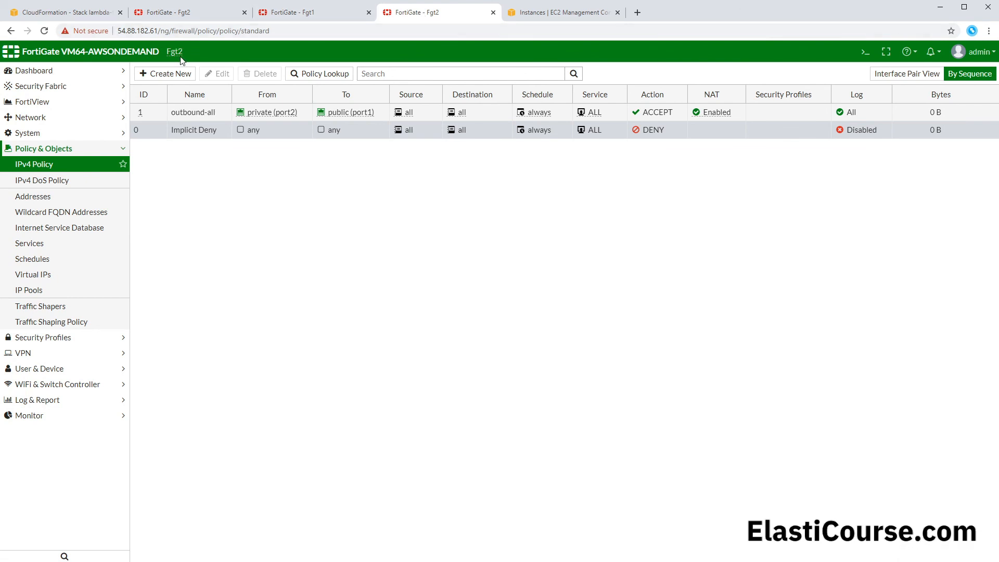
pyautogui.click(26, 132)
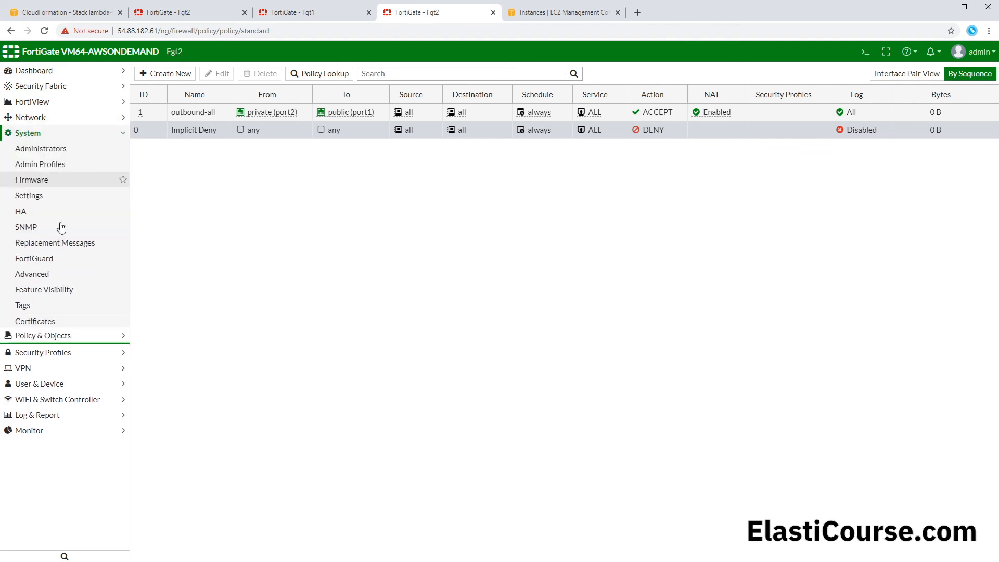
pyautogui.click(37, 217)
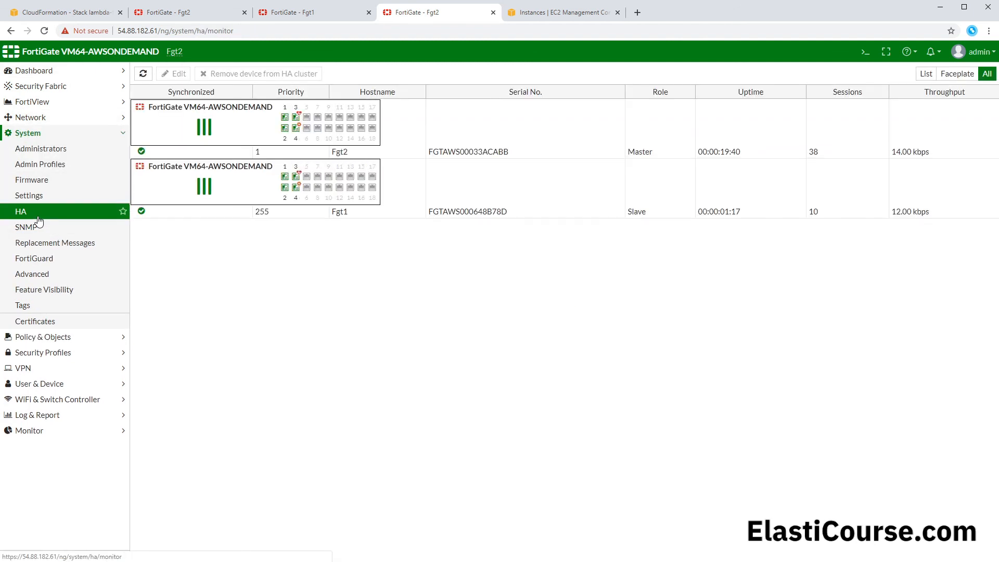
pyautogui.click(554, 124)
pyautogui.click(639, 184)
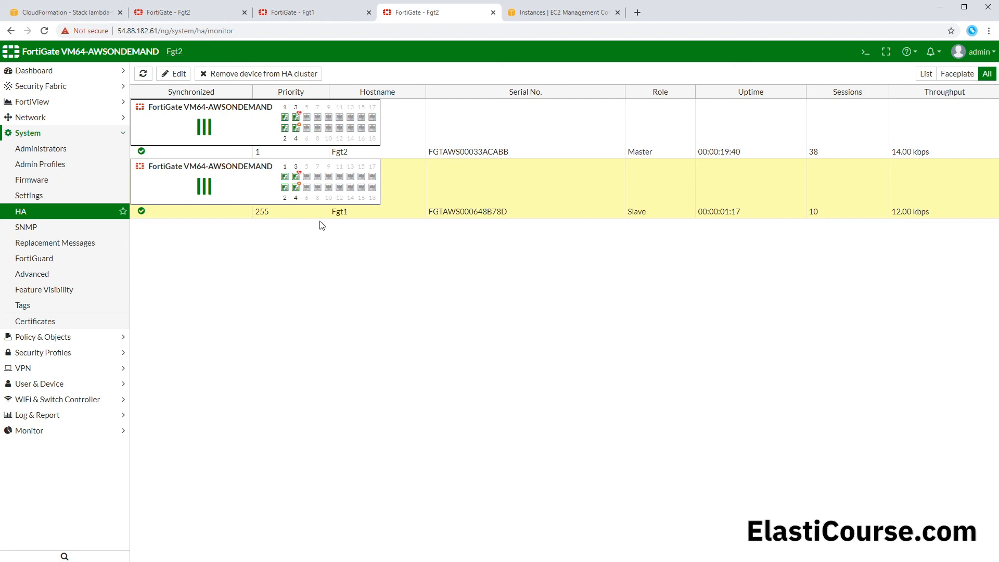
# Step: Reload the Fgt1 management session, enter the system HA configuration in the CLI console and show its settings, checking the override option
pyautogui.click(312, 12)
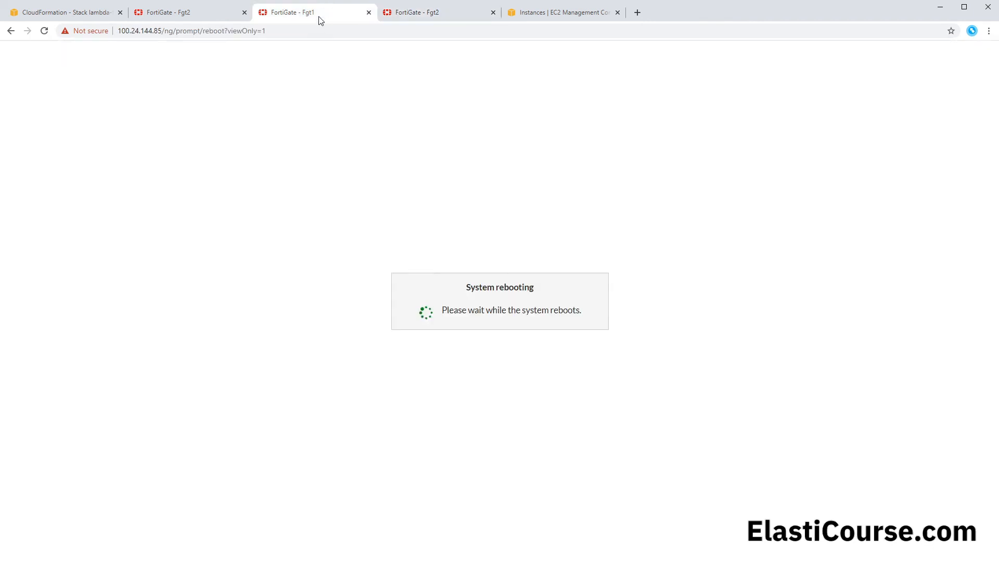
pyautogui.click(44, 31)
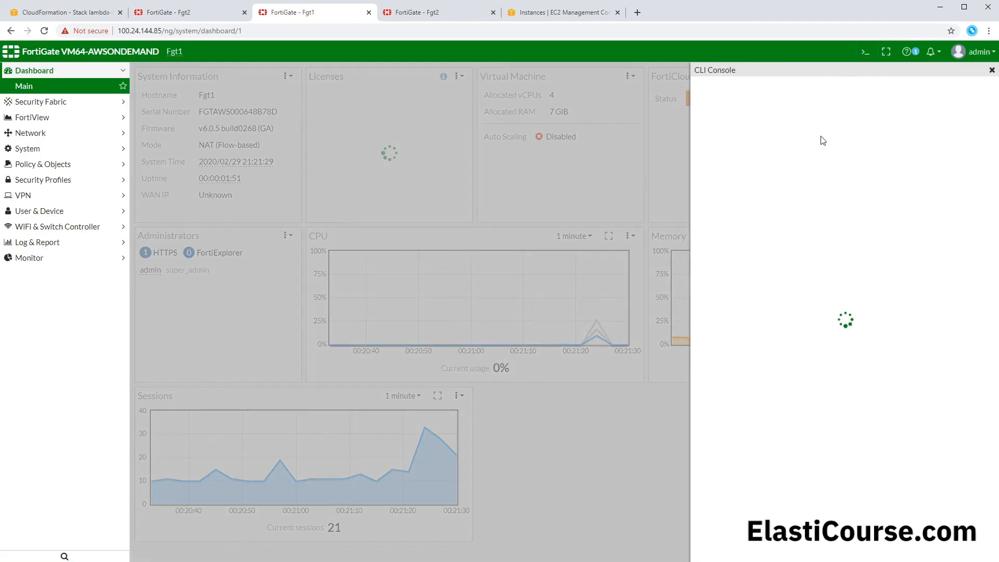
pyautogui.write('config sys ha')
pyautogui.press('Return')
pyautogui.write('sh')
pyautogui.press('Return')
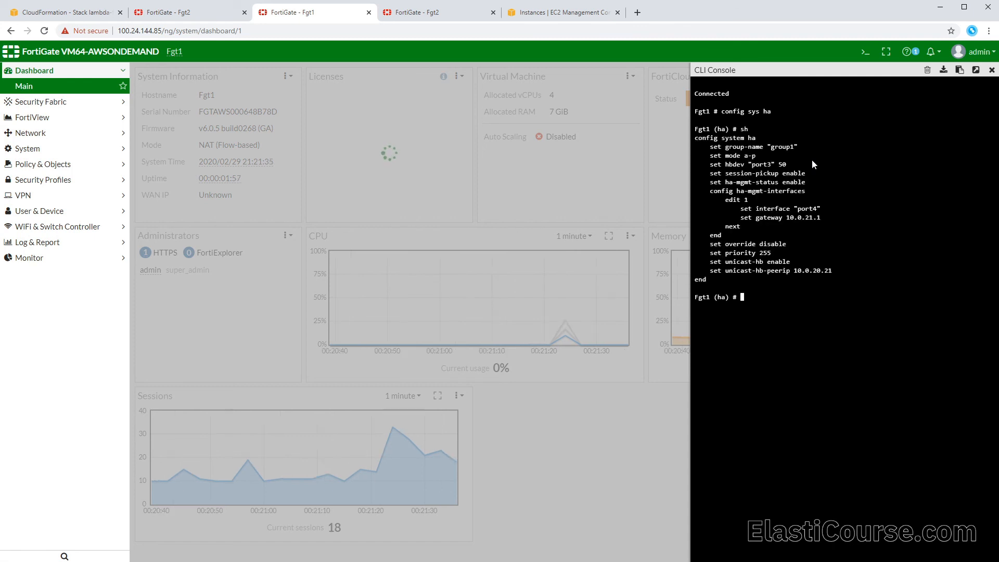
pyautogui.moveTo(786, 244); pyautogui.dragTo(726, 245)
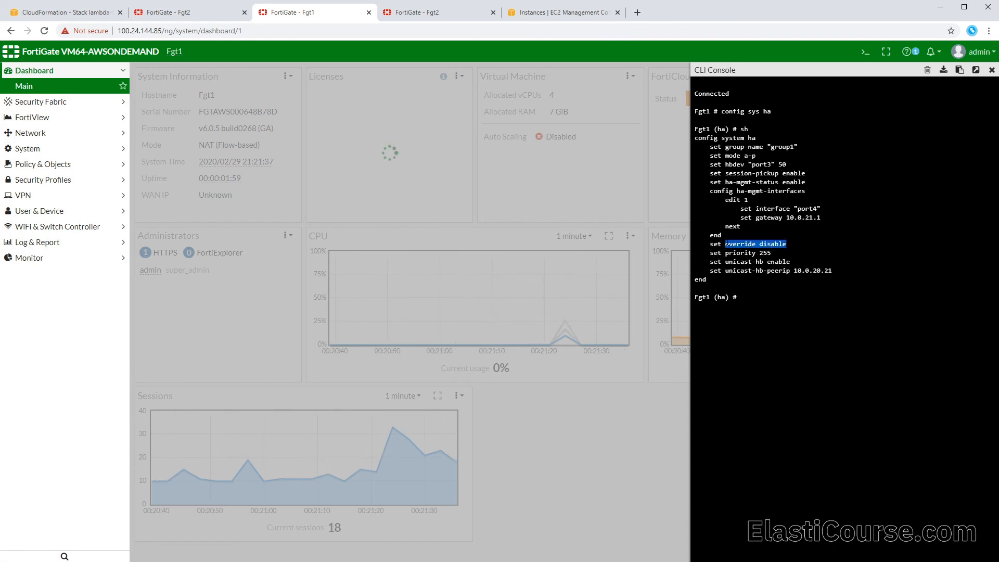
# Step: Enable override in Fgt1's HA configuration with "set override enable" and leave the configuration level
pyautogui.click(779, 338)
pyautogui.write('set oiv')
pyautogui.press('BackSpace')
pyautogui.press('BackSpace')
pyautogui.write('verride')
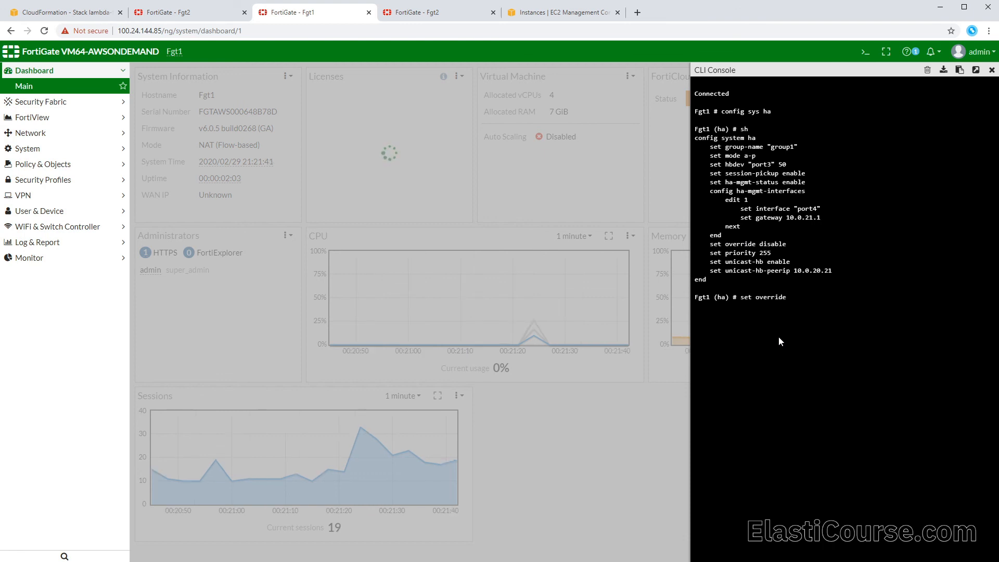
pyautogui.write(' enable')
pyautogui.press('Return')
pyautogui.write('en')
pyautogui.press('Return')
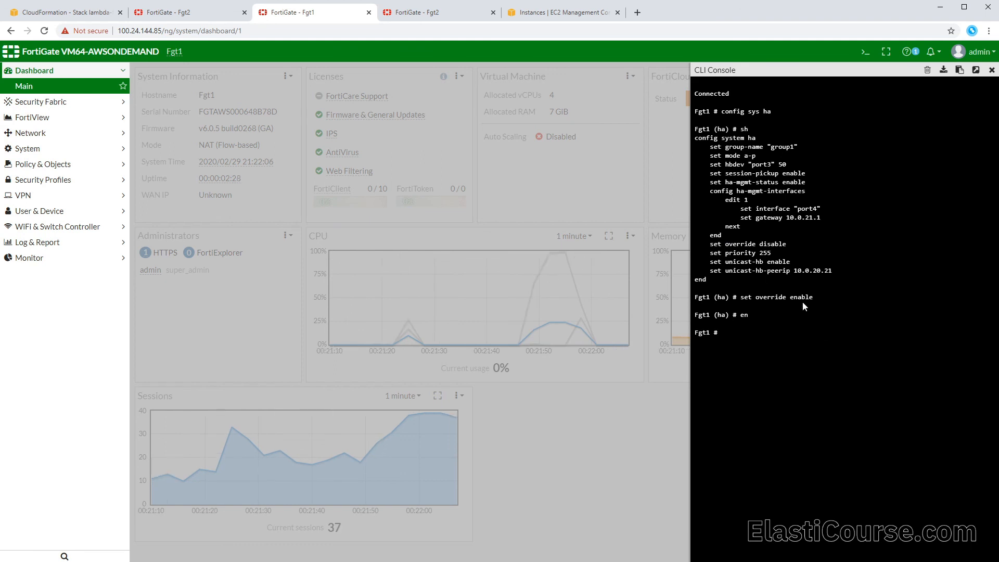
# Step: Reboot the Fgt2 unit from its management session at 34.237.55.53
pyautogui.click(205, 15)
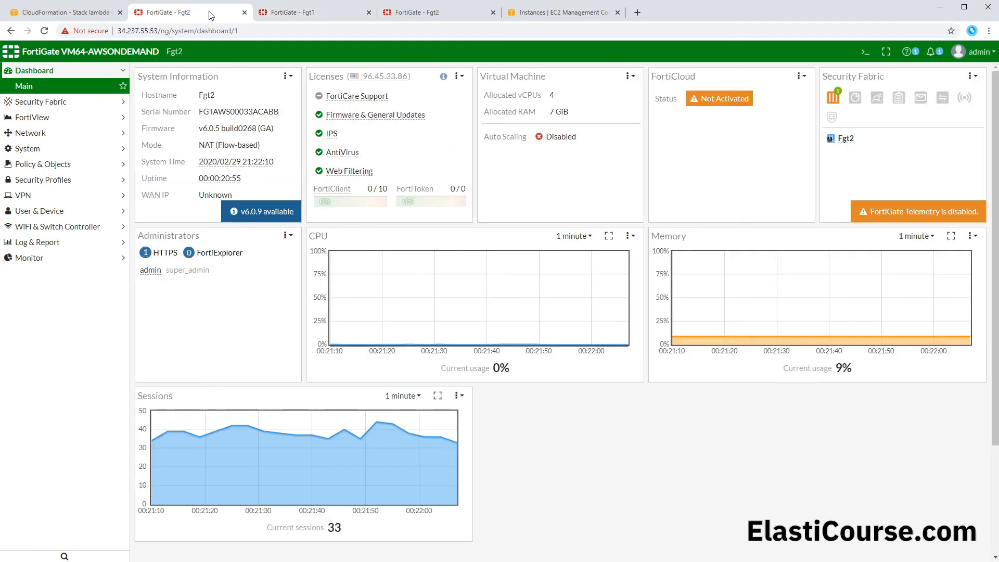
pyautogui.click(981, 52)
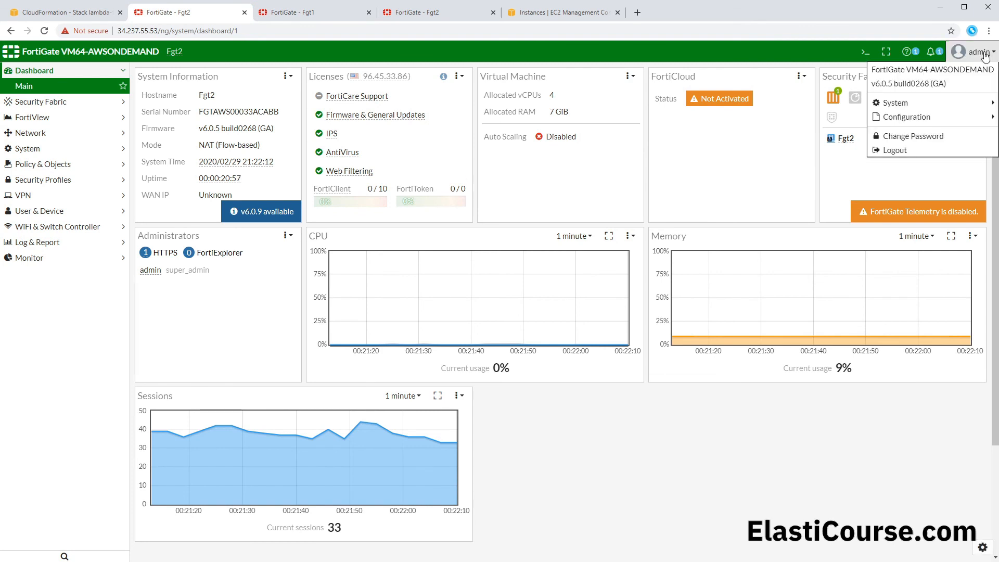
pyautogui.moveTo(895, 102)
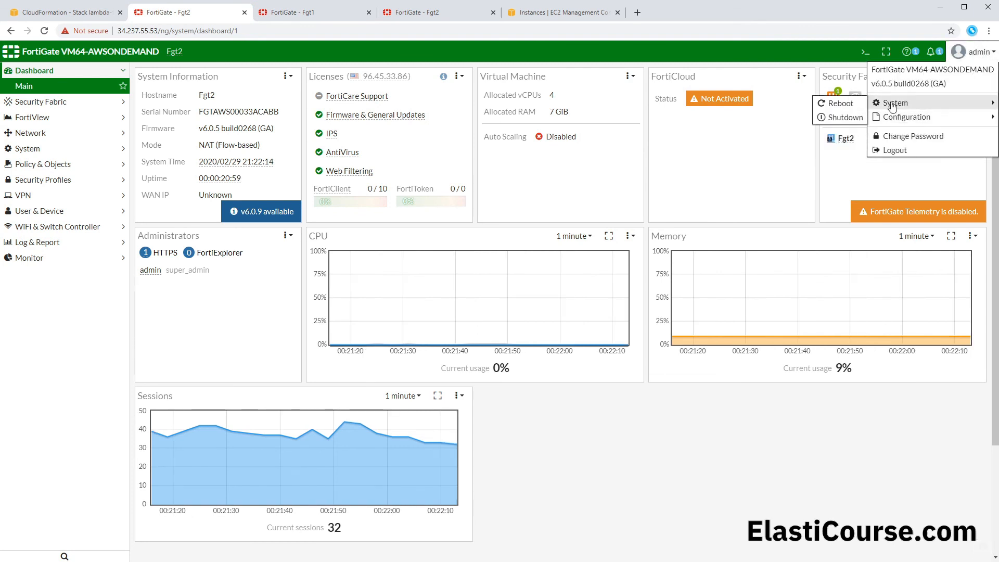
pyautogui.click(839, 98)
pyautogui.click(709, 174)
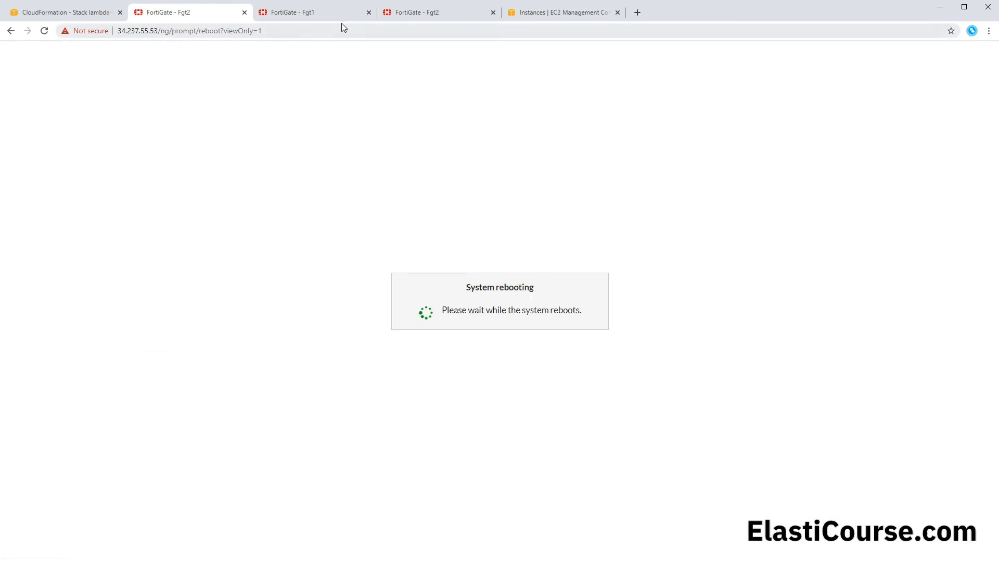
# Step: Refresh the EC2 instances list and check the public and secondary private IPs of FortiGate1 and FortiGate2
pyautogui.click(541, 12)
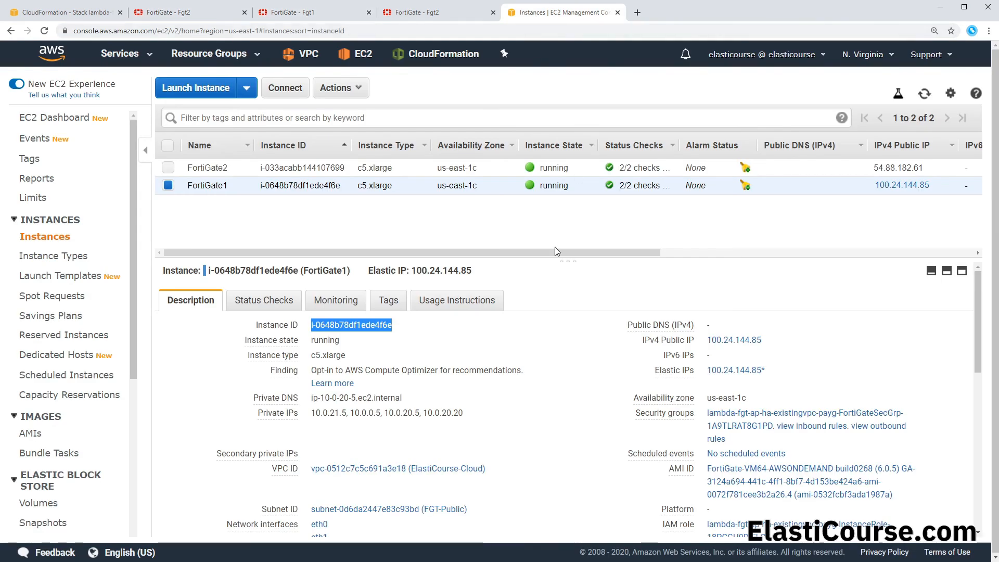
pyautogui.click(926, 94)
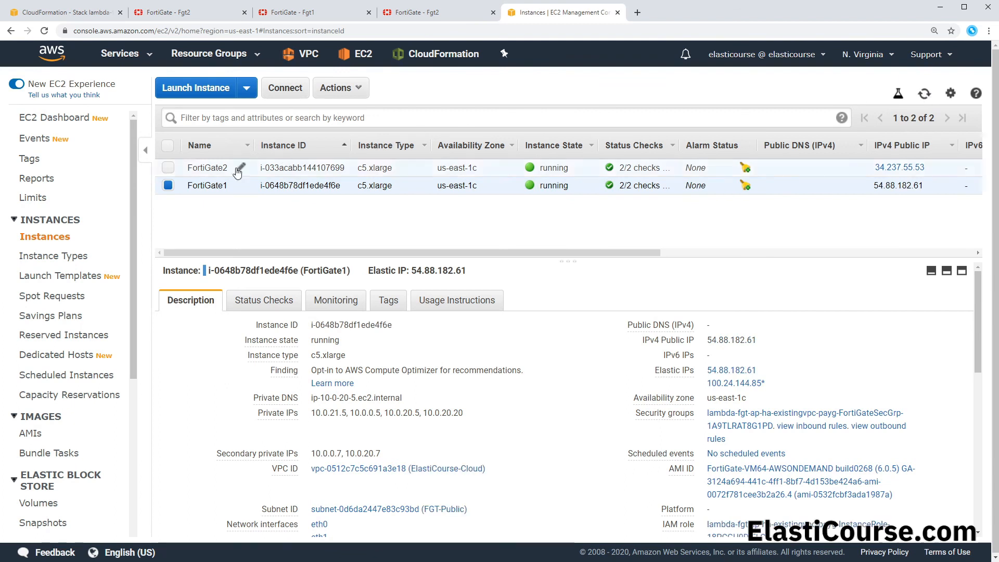